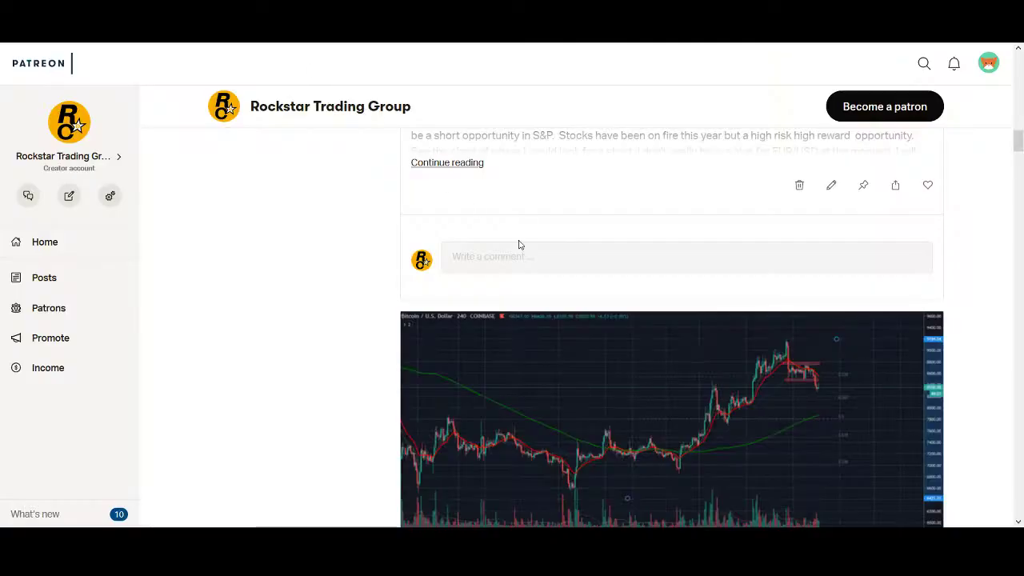
Expand the full text of the "Bitcoin Trade update" post on Patreon and check the BTCUSD daily chart in TradingView.
scroll(518, 244, "down", 5)
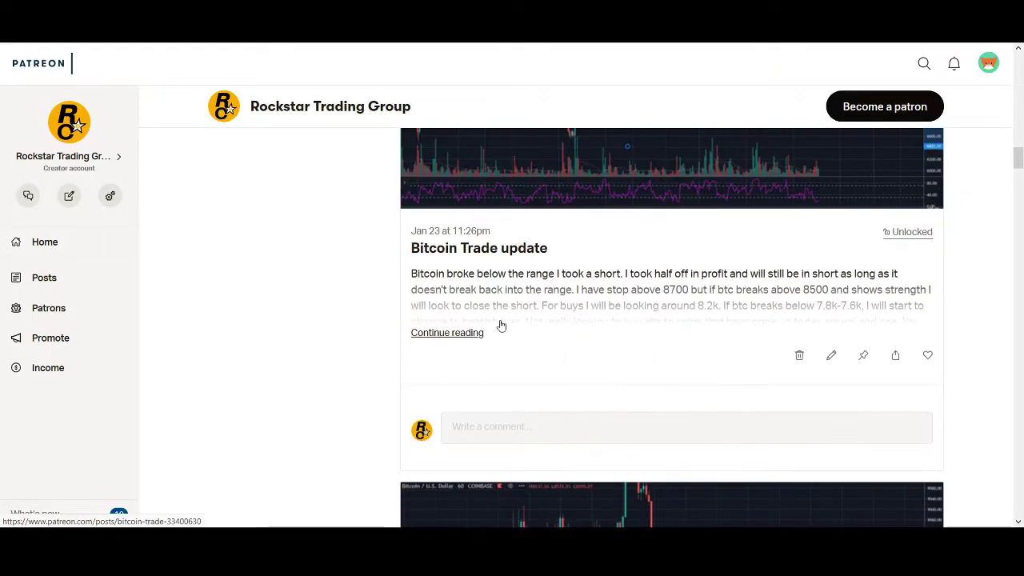
left_click(448, 333)
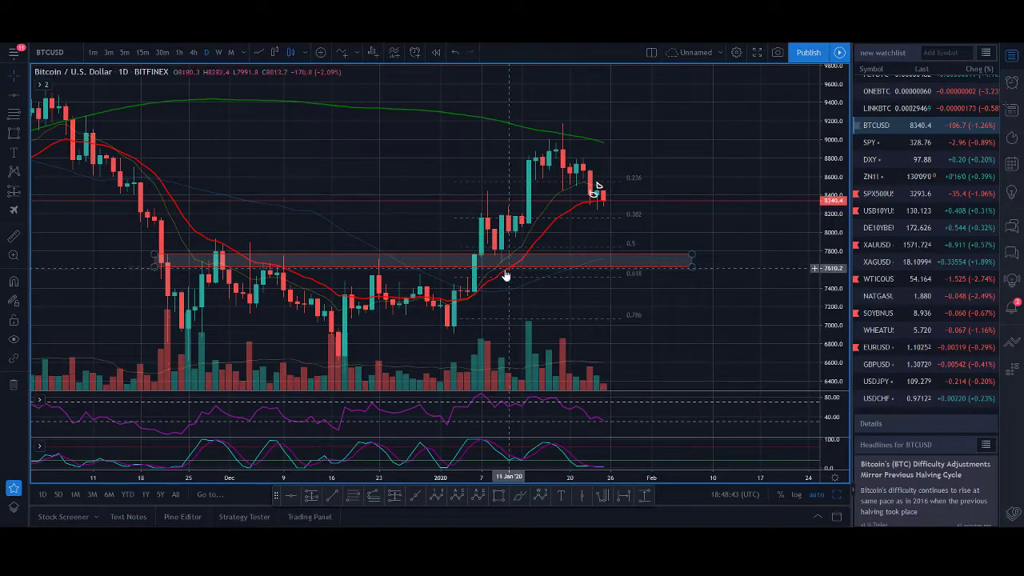
scroll(596, 188, "down", 2)
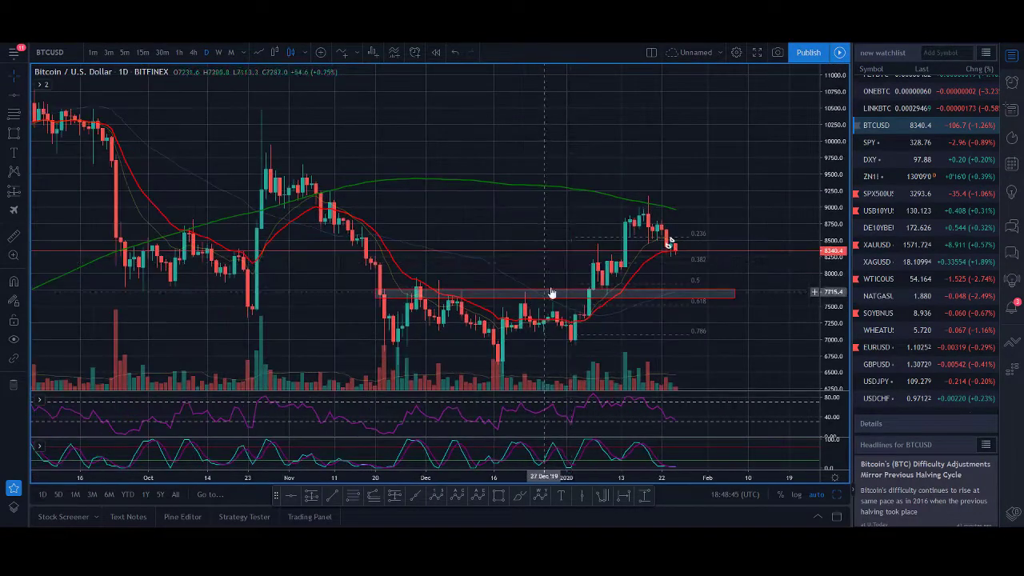
scroll(647, 220, "down", 2)
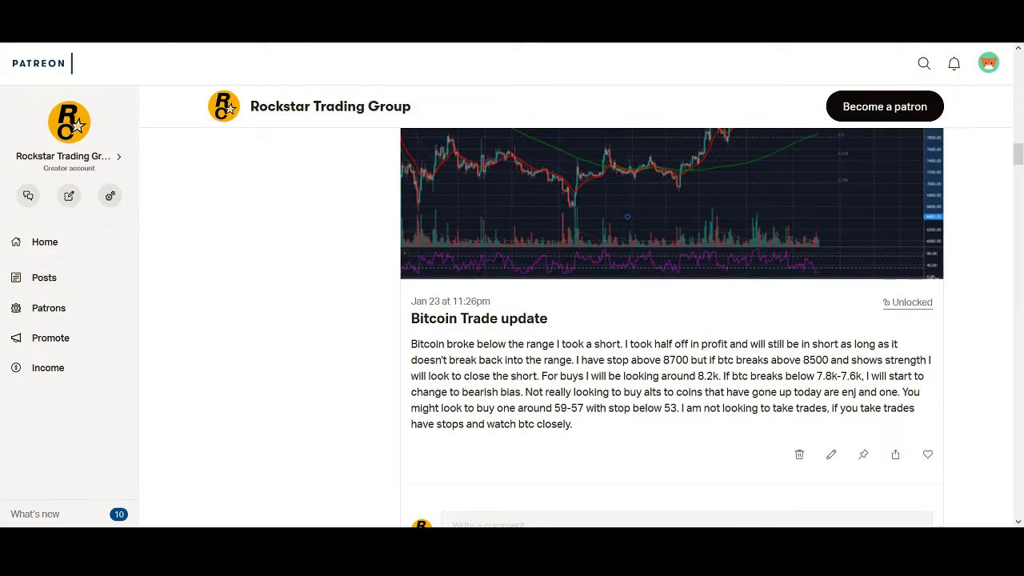
Return to Patreon, view the chart images of the "Multiple Time Frame Analysis" post one after another, and close the viewer.
scroll(661, 320, "up", 10)
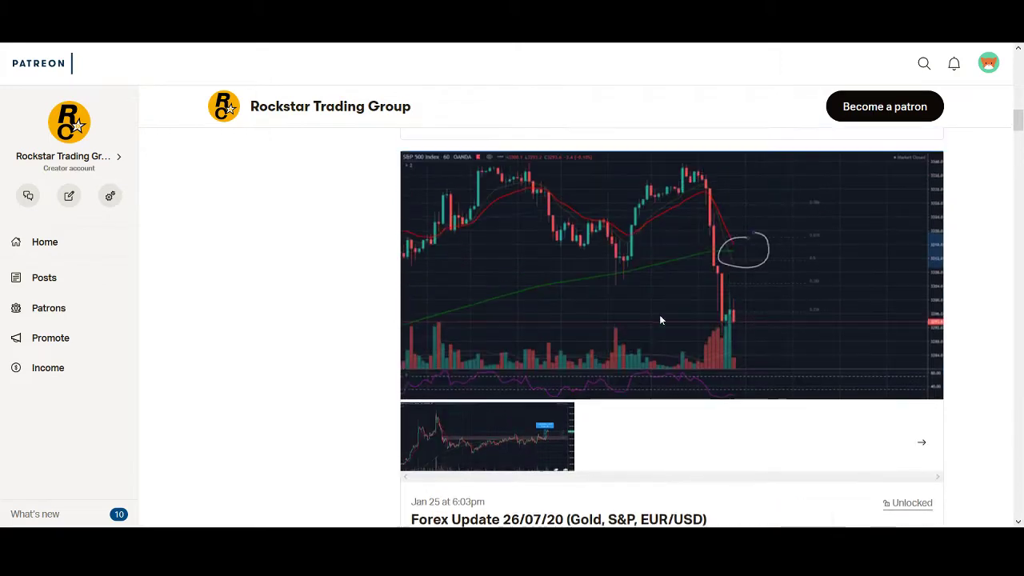
scroll(660, 318, "up", 10)
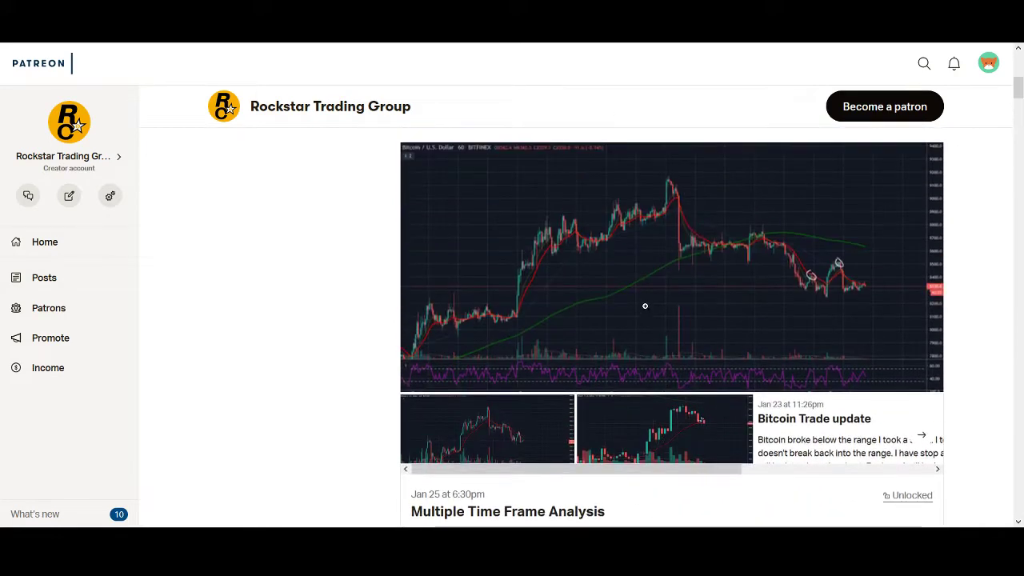
left_click(645, 305)
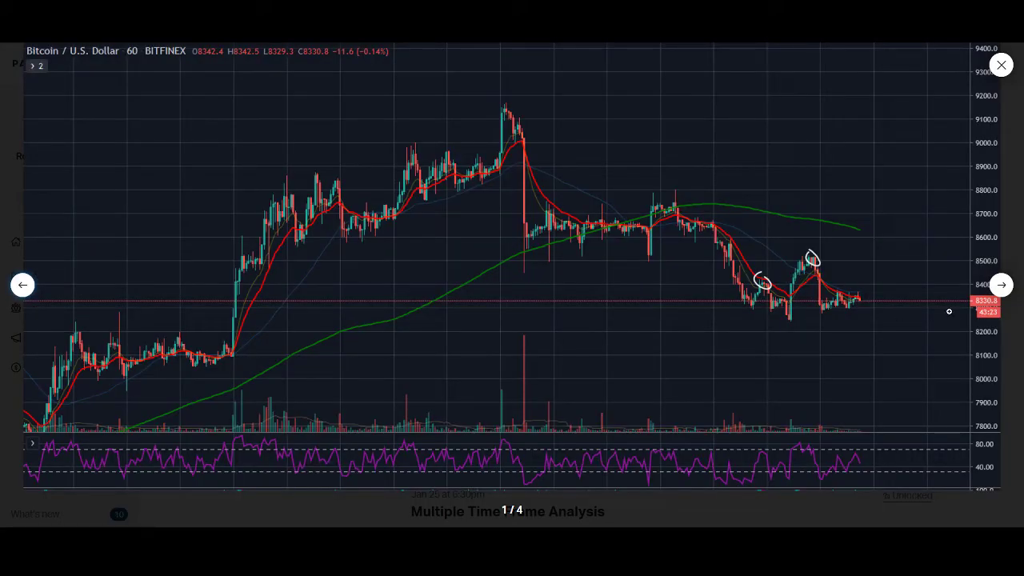
left_click(1000, 291)
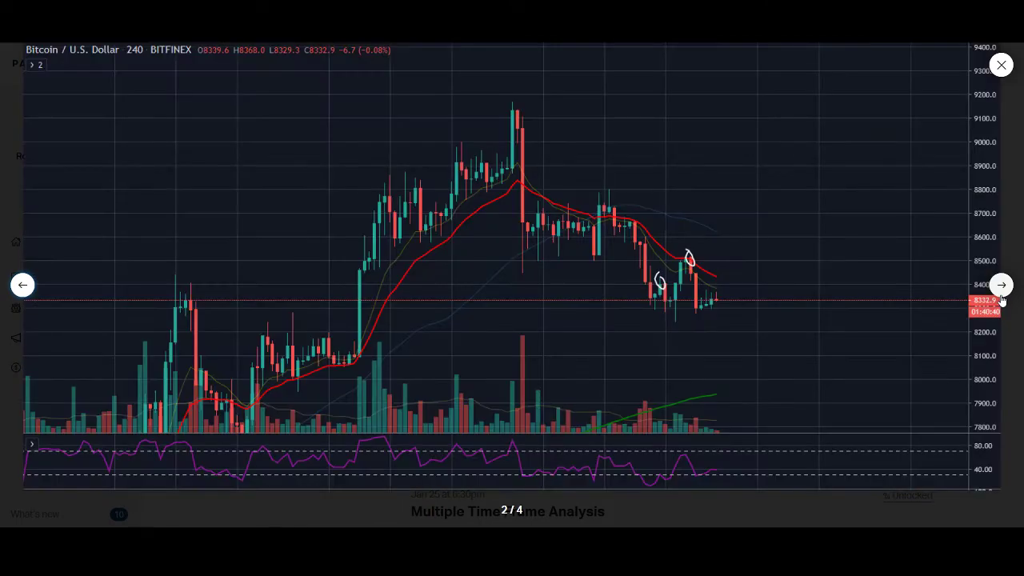
left_click(1001, 289)
left_click(1001, 66)
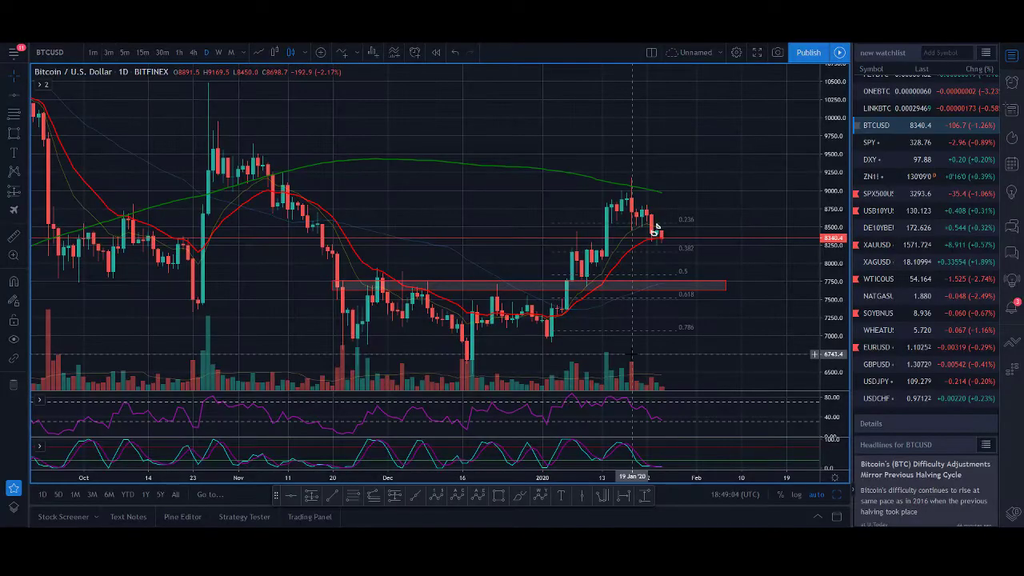
Switch to TradingView and measure the BTCUSD price rise from the December 2019 low to the January 2020 high.
scroll(632, 354, "up", 3)
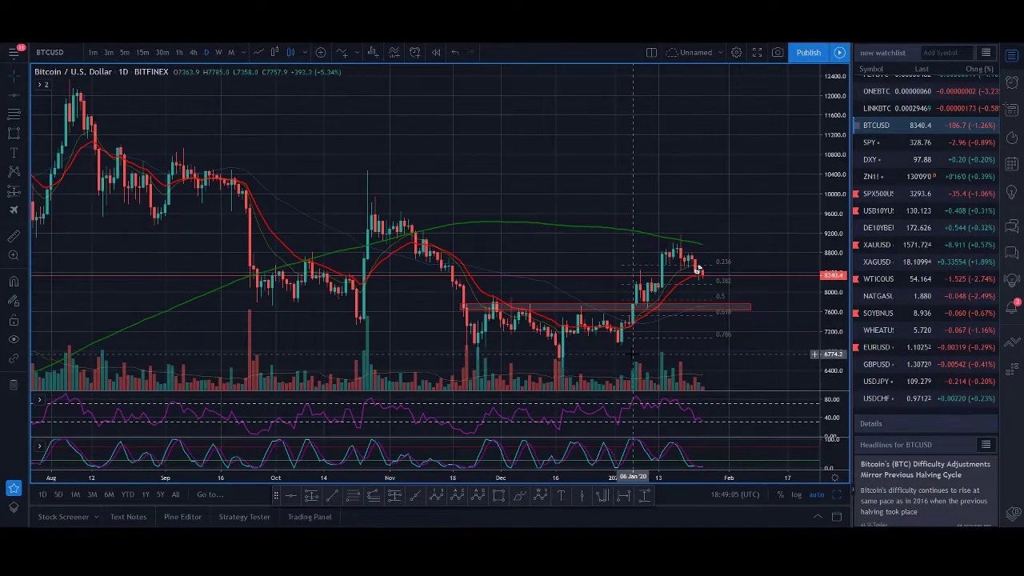
scroll(632, 354, "up", 2)
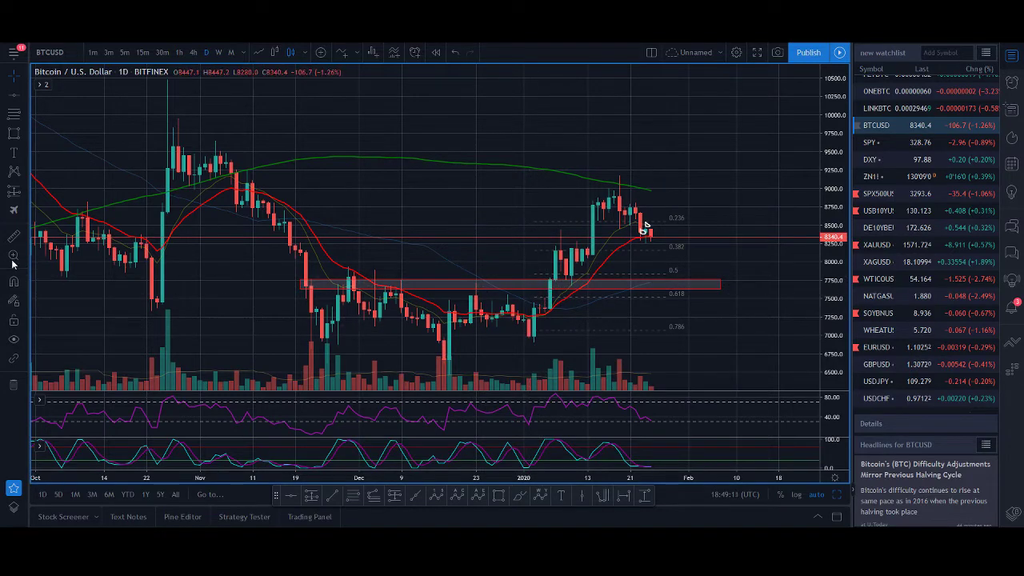
scroll(644, 226, "down", 2)
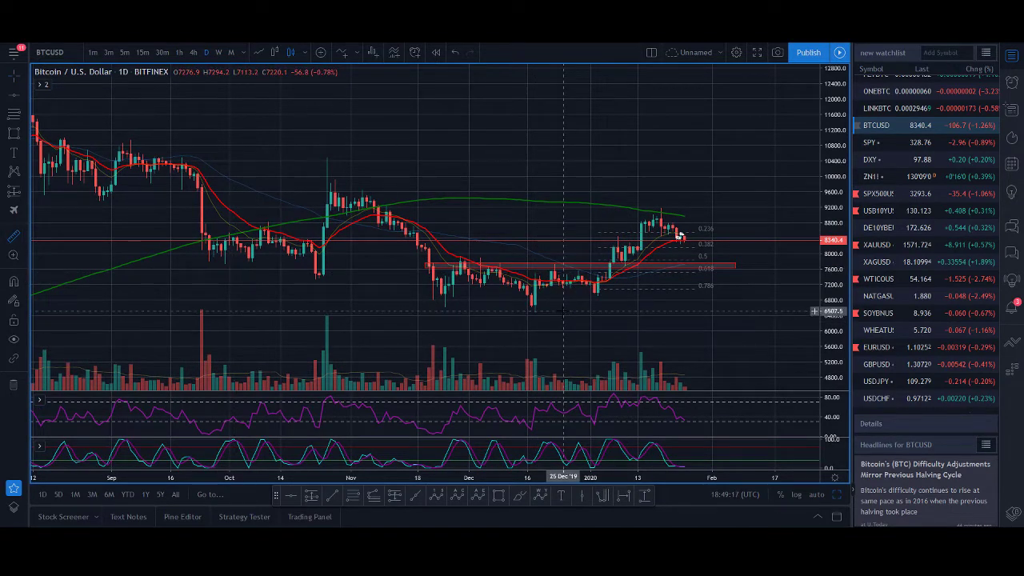
left_click(563, 311)
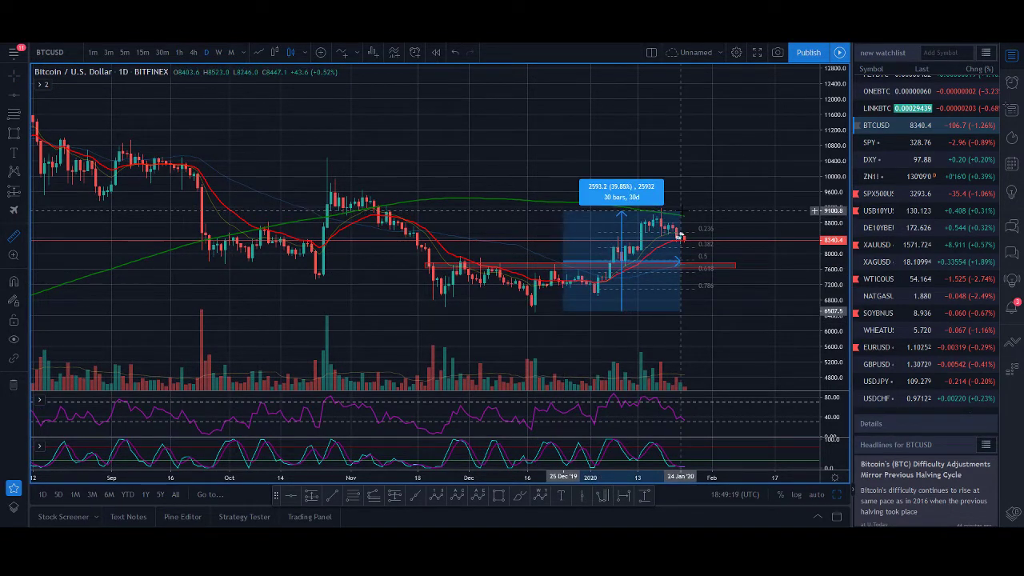
left_click(680, 234)
Measure the late October 2019 price spike on the BTCUSD daily chart from its low to its peak.
scroll(688, 232, "down", 3)
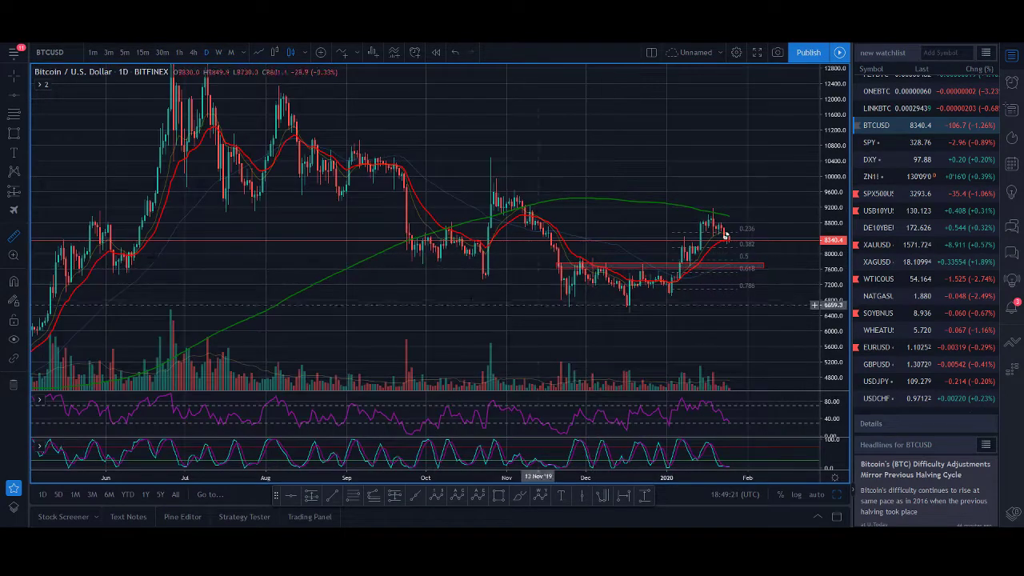
left_click(486, 277)
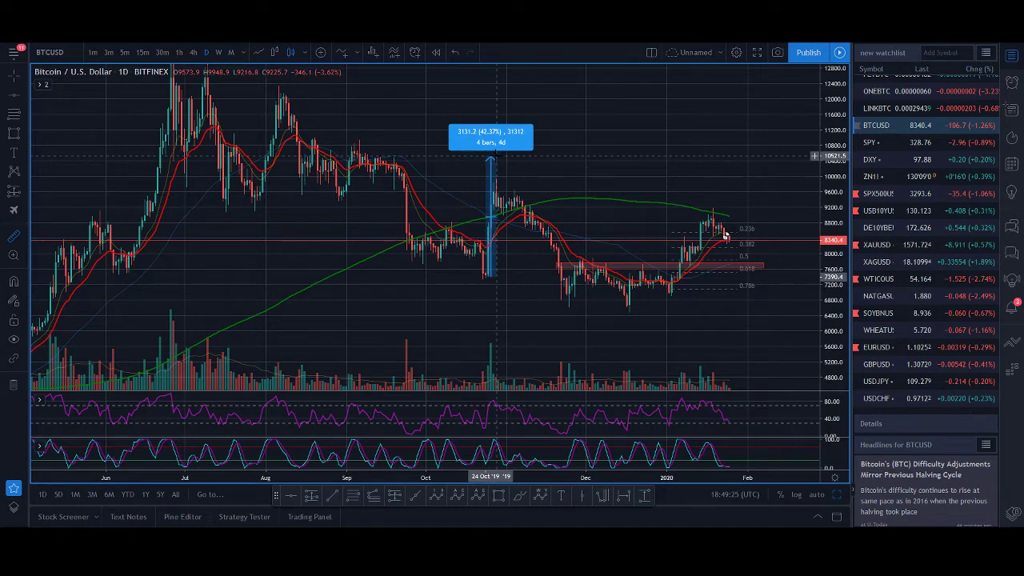
left_click(490, 156)
Examine the December 2019 to January 2020 price action around the retracement levels on the BTCUSD daily chart.
scroll(630, 339, "up", 1)
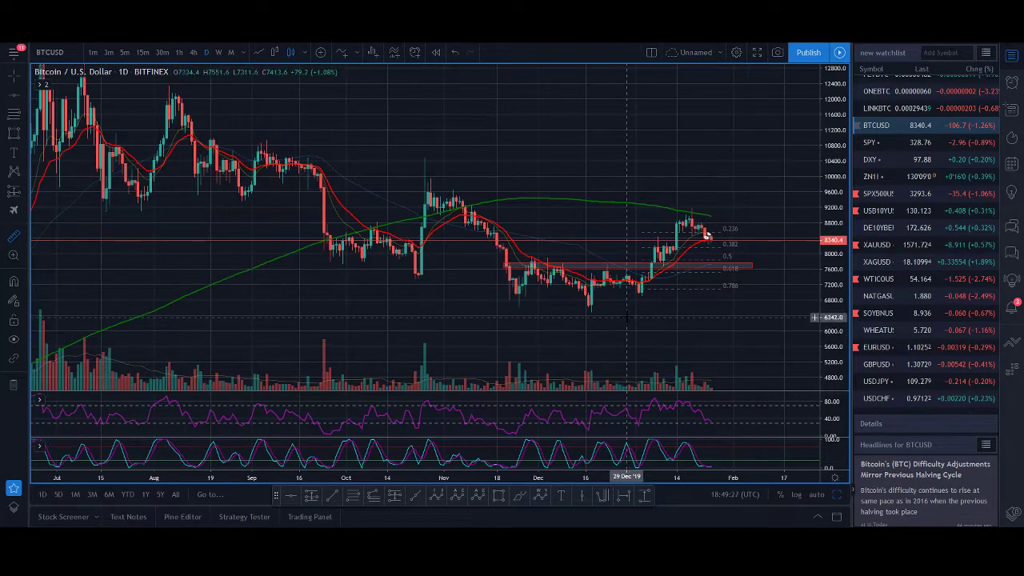
left_click(620, 285)
left_click(576, 253)
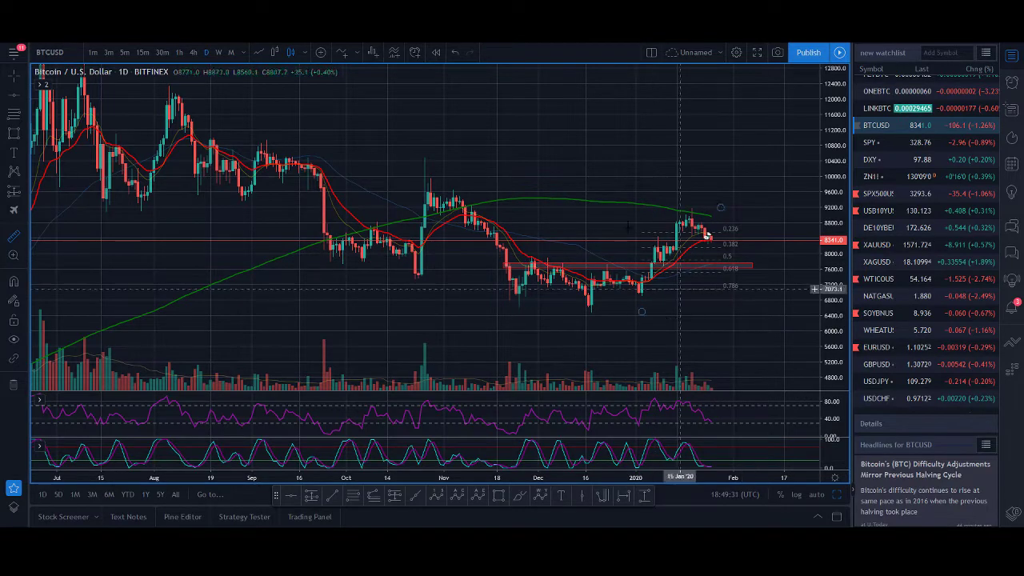
scroll(640, 292, "up", 1)
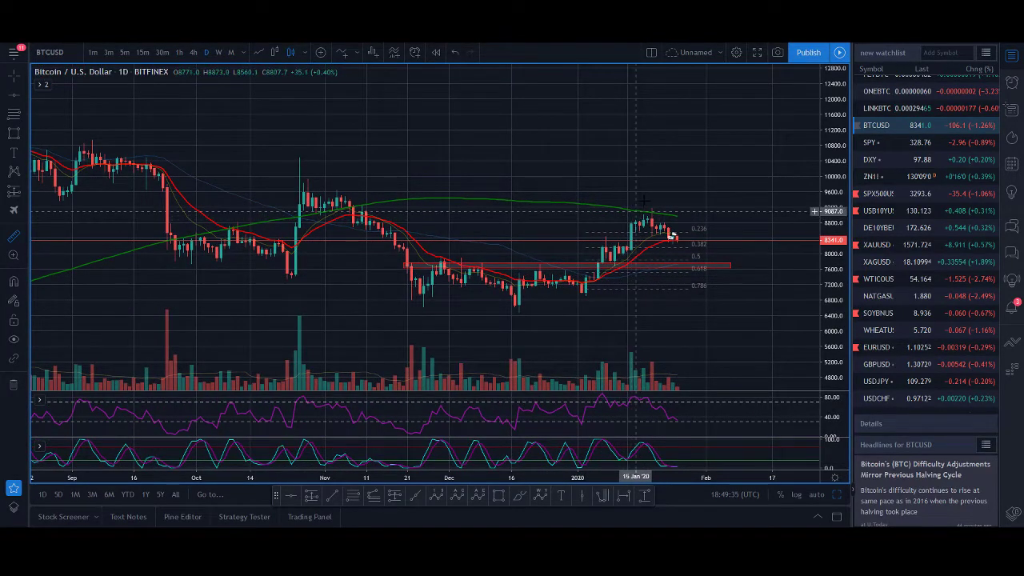
scroll(676, 236, "down", 3)
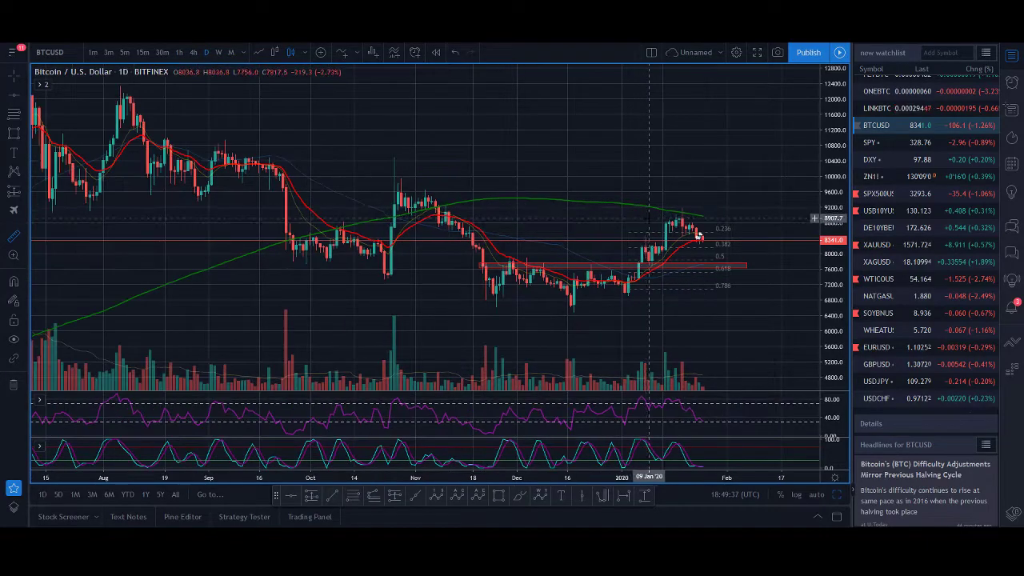
scroll(655, 218, "down", 2)
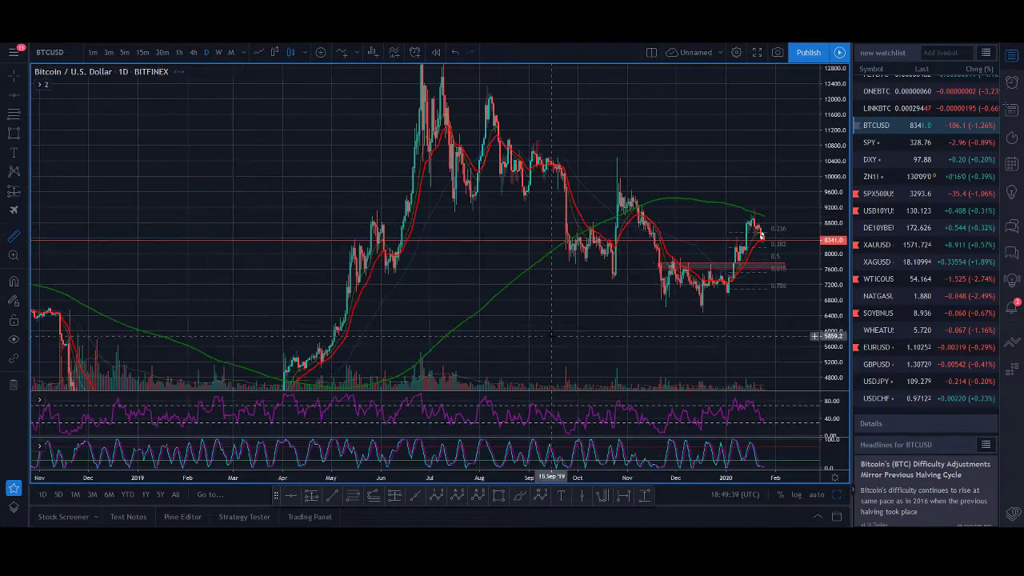
Examine the BTCUSD daily price history back through 2018 and 2017, and return to the early 2020 candles.
scroll(585, 217, "down", 4)
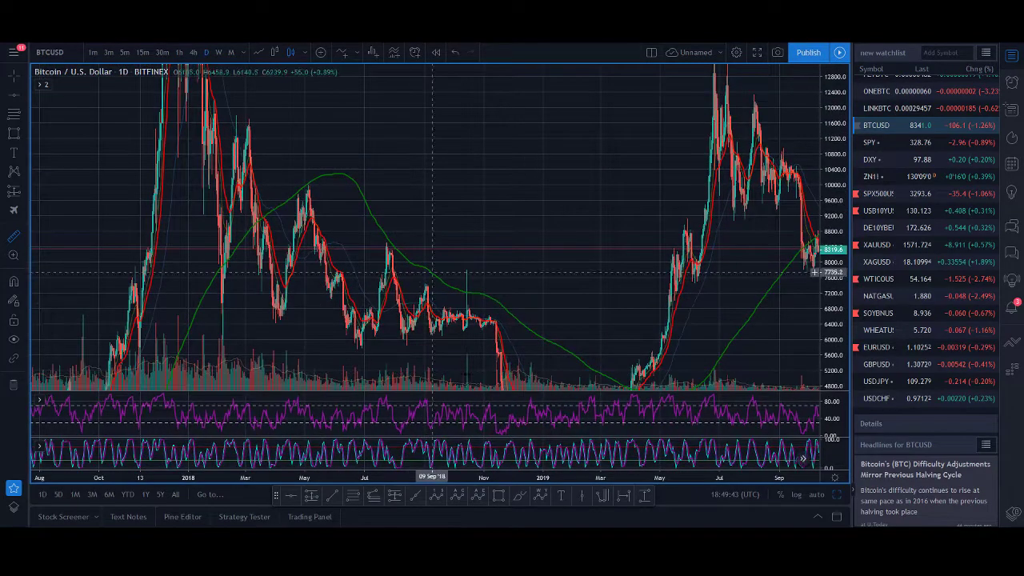
left_click_drag(284, 320, 224, 244)
left_click(441, 87)
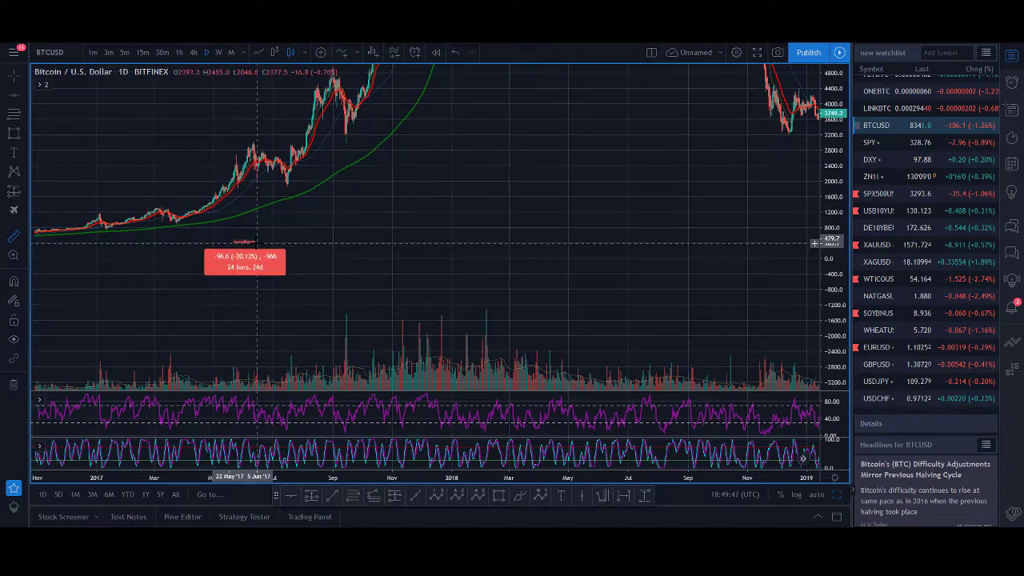
left_click_drag(690, 212, 251, 224)
left_click_drag(571, 171, 502, 240)
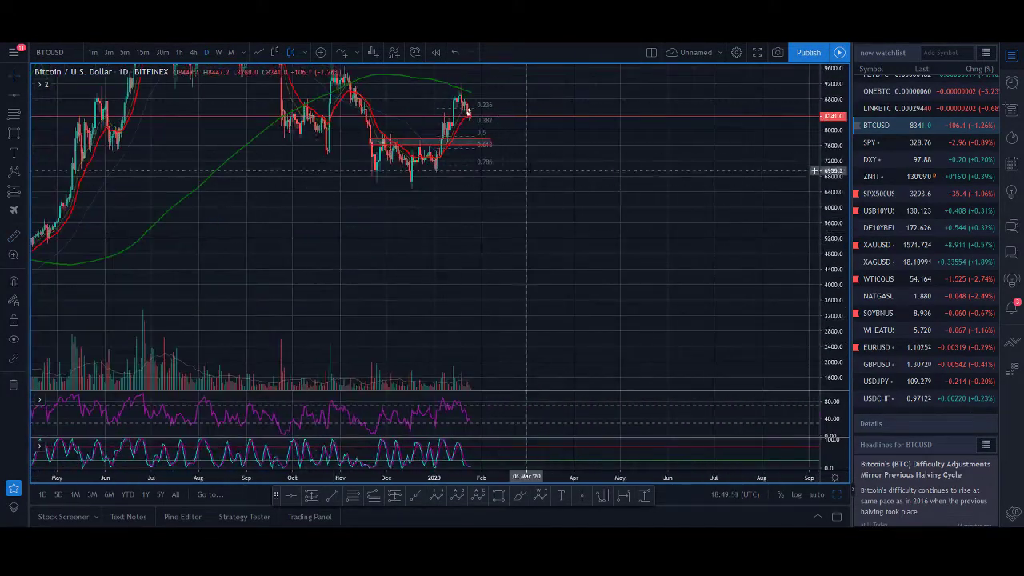
scroll(613, 319, "up", 3)
scroll(423, 270, "up", 2)
left_click_drag(422, 269, 469, 228)
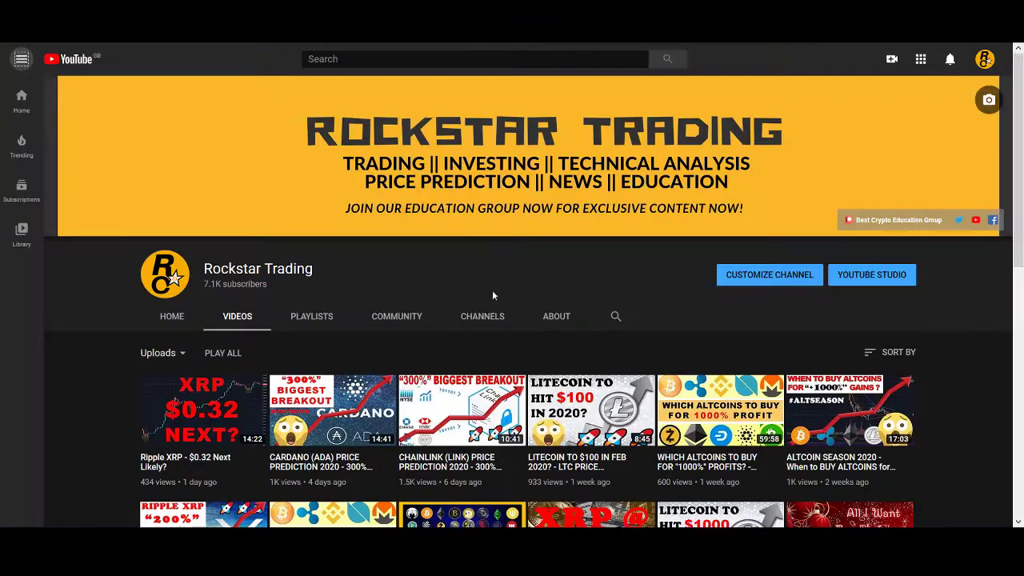
Switch to YouTube and browse the uploaded videos on the Rockstar Trading channel.
scroll(496, 304, "down", 10)
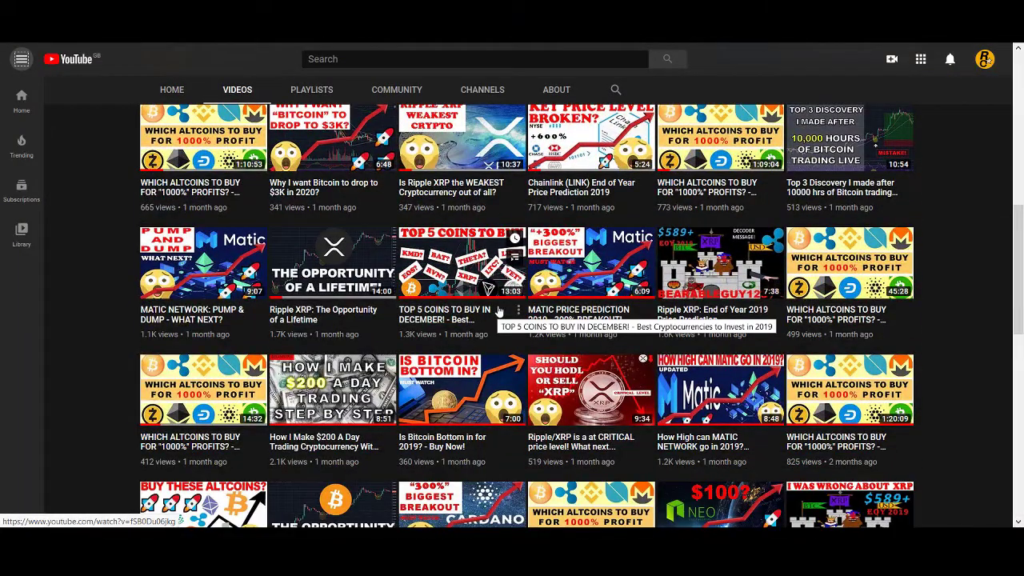
scroll(504, 320, "down", 6)
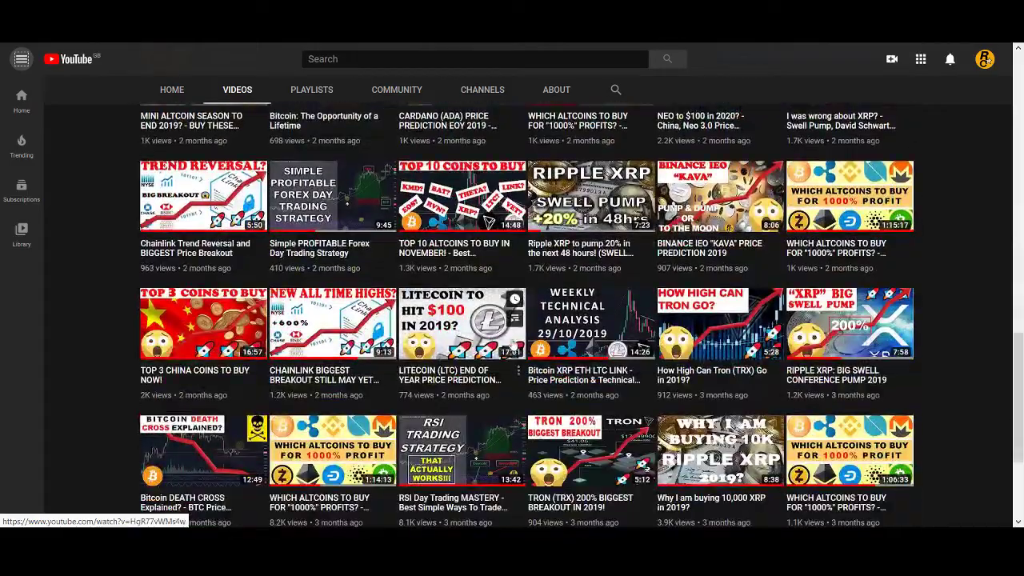
scroll(528, 356, "down", 3)
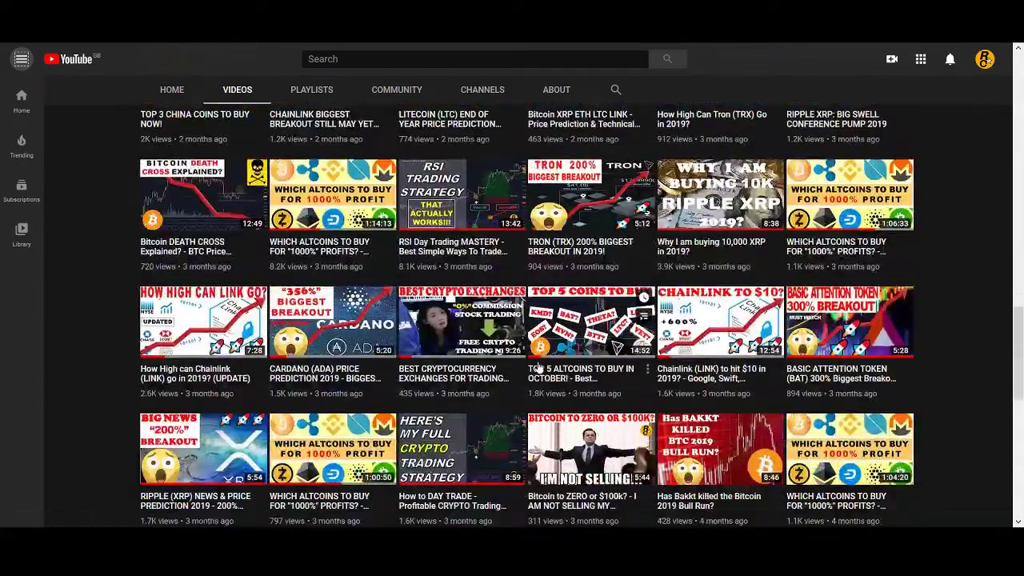
scroll(538, 367, "up", 10)
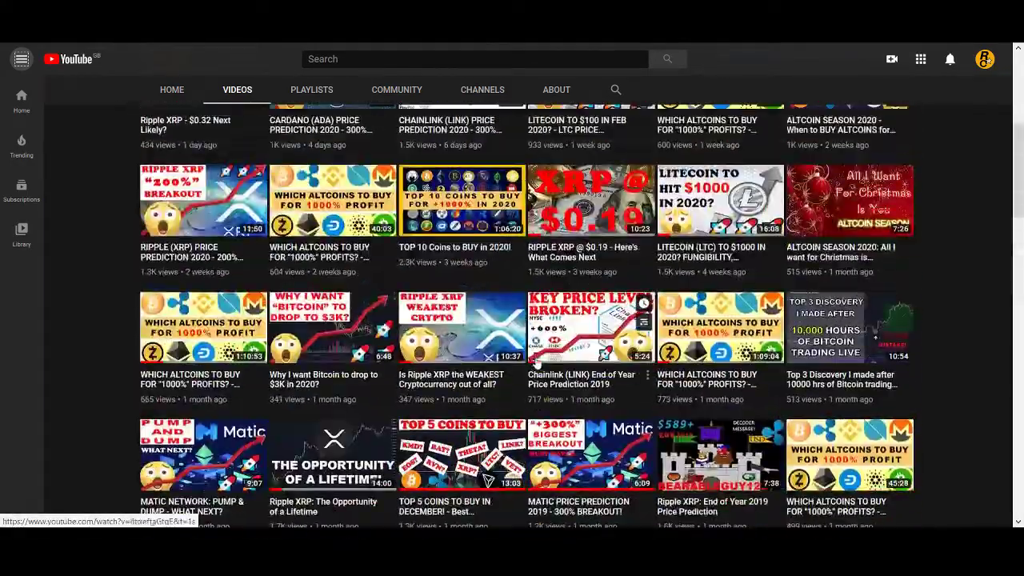
scroll(537, 362, "up", 4)
scroll(527, 354, "up", 1)
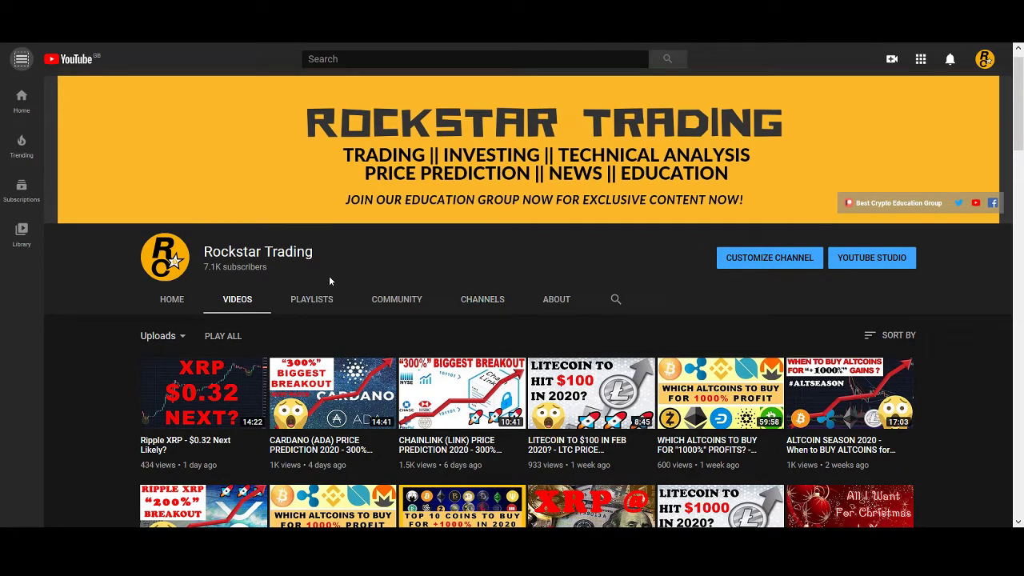
scroll(328, 275, "down", 3)
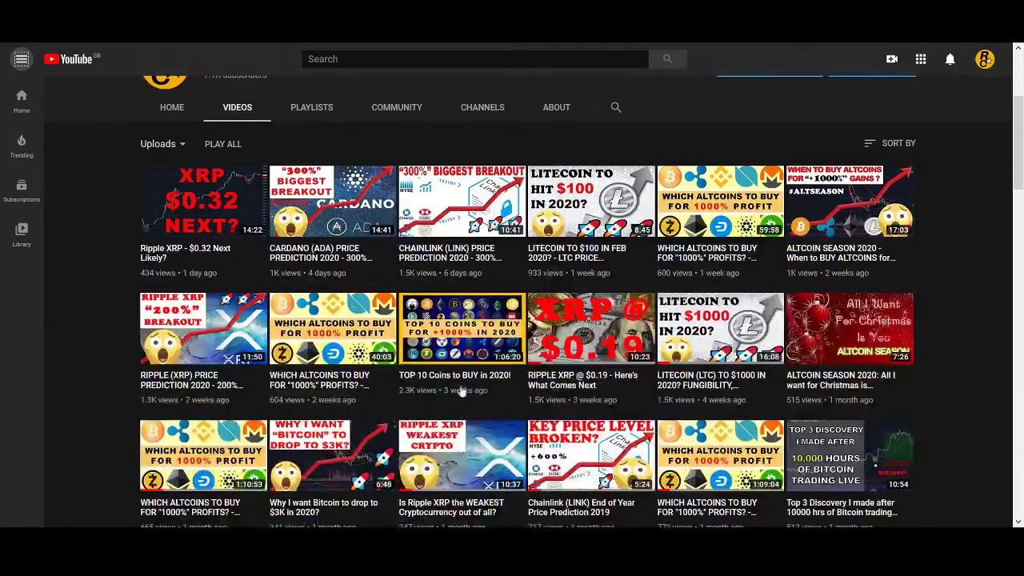
scroll(588, 288, "down", 2)
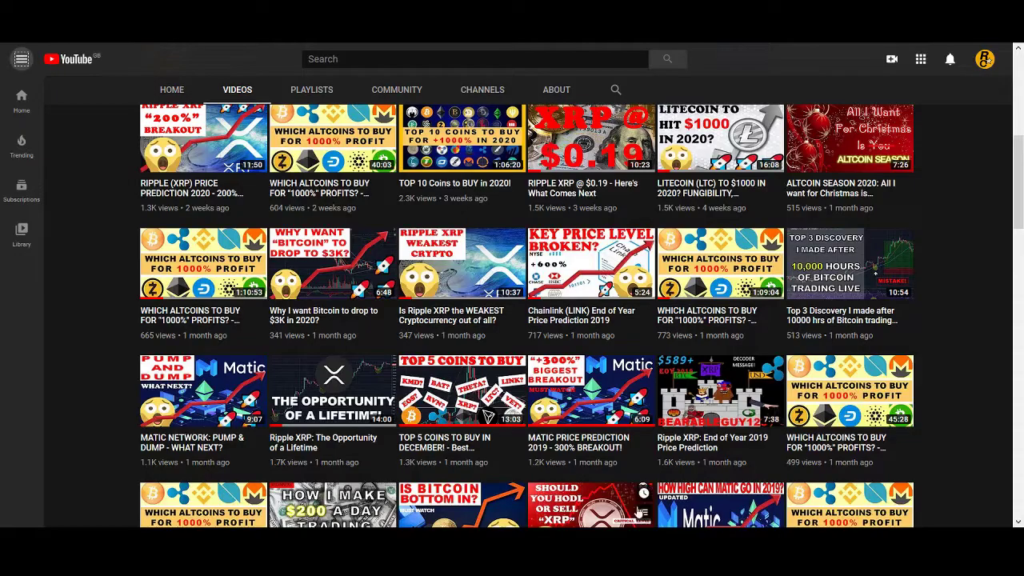
scroll(639, 512, "up", 3)
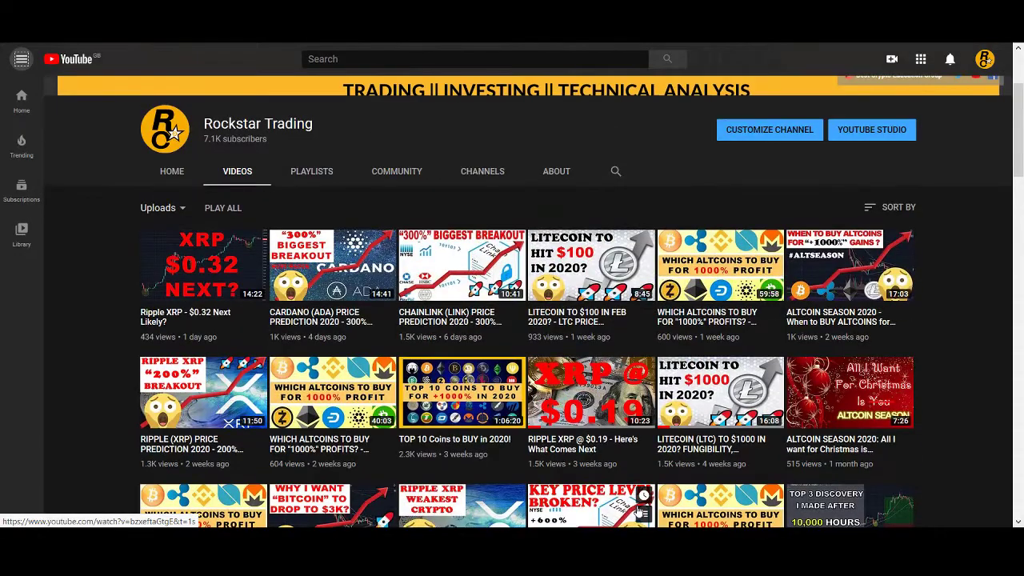
scroll(482, 337, "down", 2)
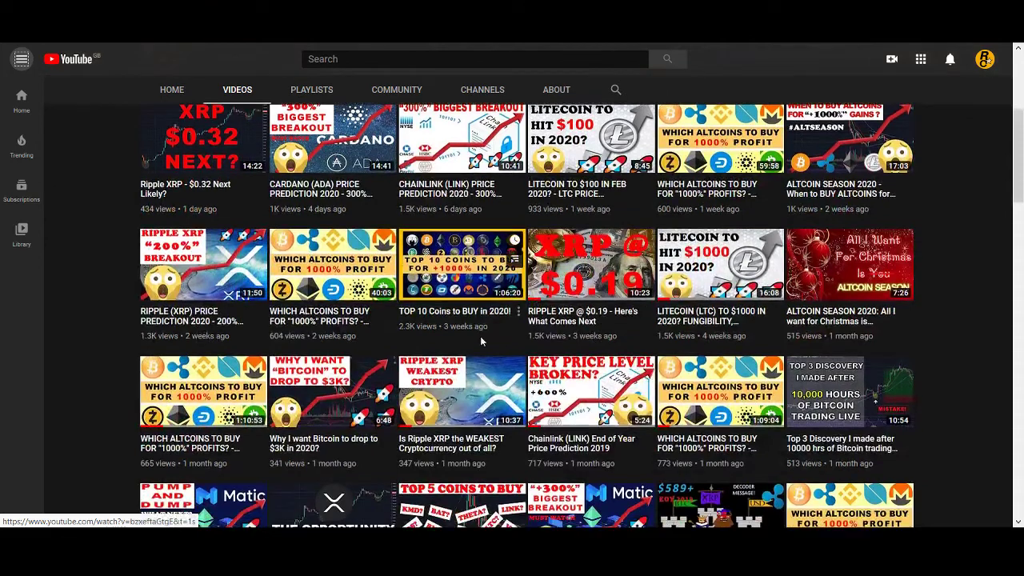
scroll(491, 350, "down", 1)
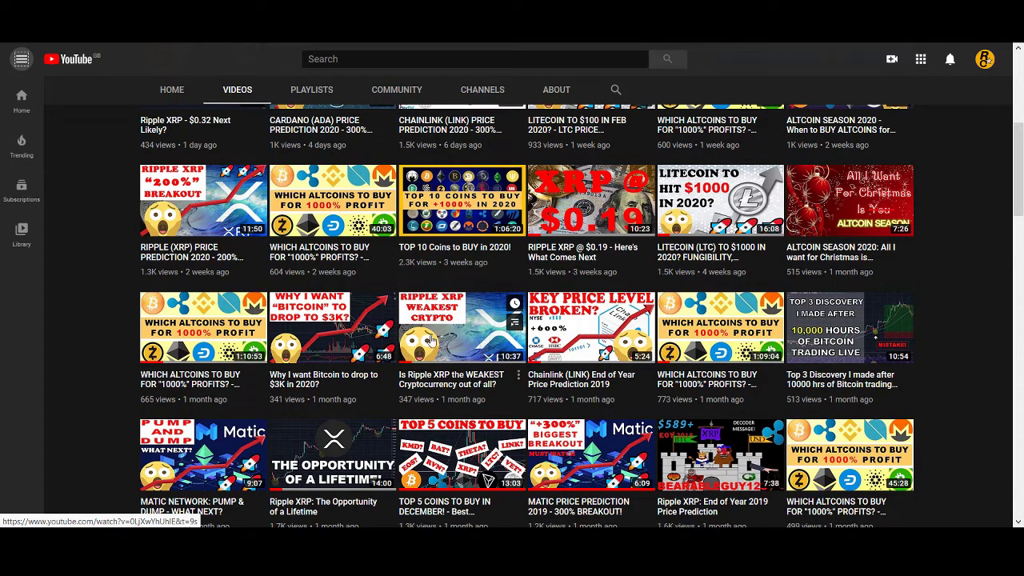
scroll(578, 418, "up", 2)
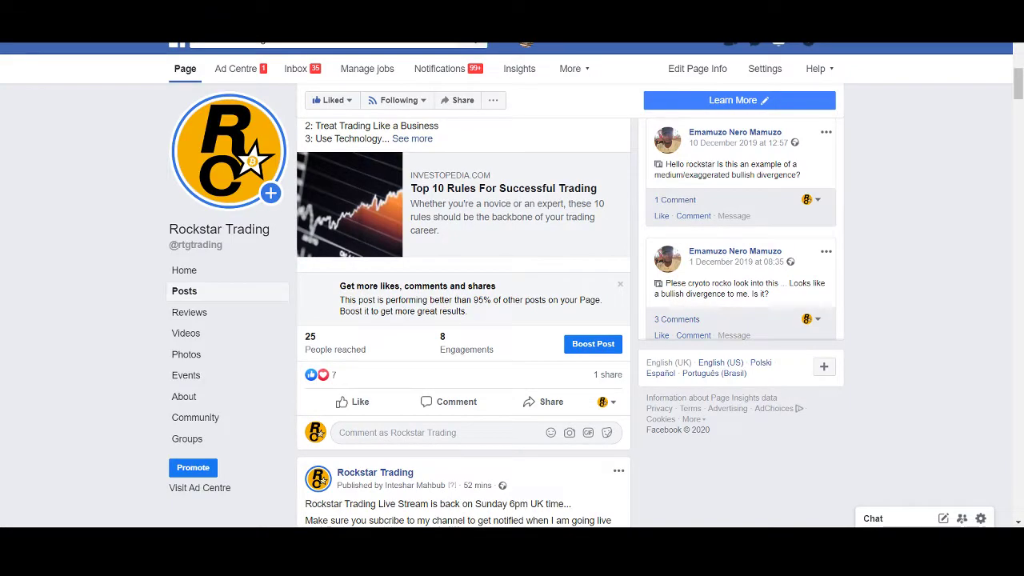
View the enlarged gold chart photo from the Forex Update 26/07/20 post on the Rockstar Trading Facebook page, and return to the posts.
scroll(434, 184, "up", 1)
scroll(456, 242, "down", 3)
scroll(459, 239, "down", 6)
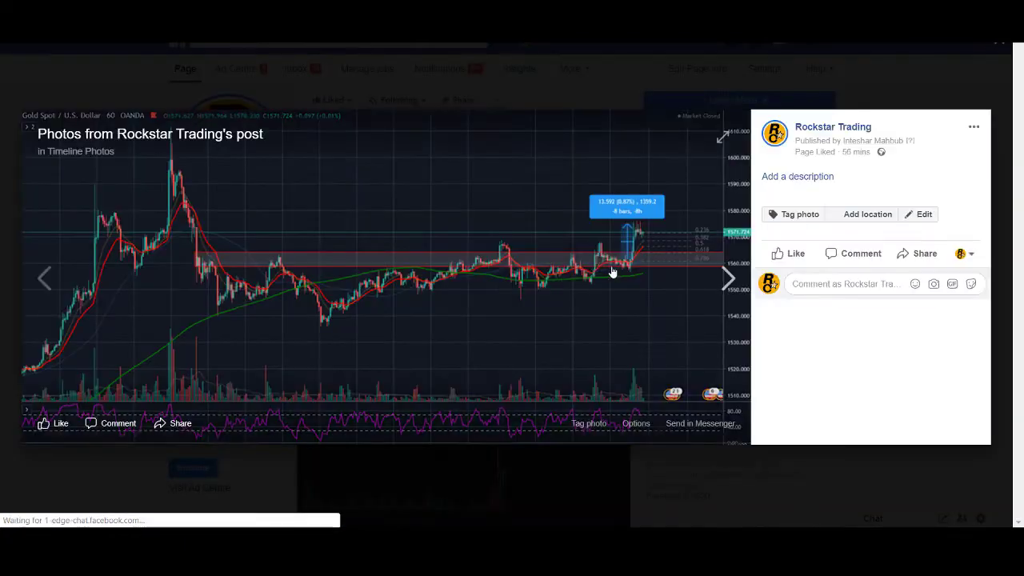
left_click(670, 478)
scroll(514, 436, "up", 2)
scroll(514, 436, "up", 2)
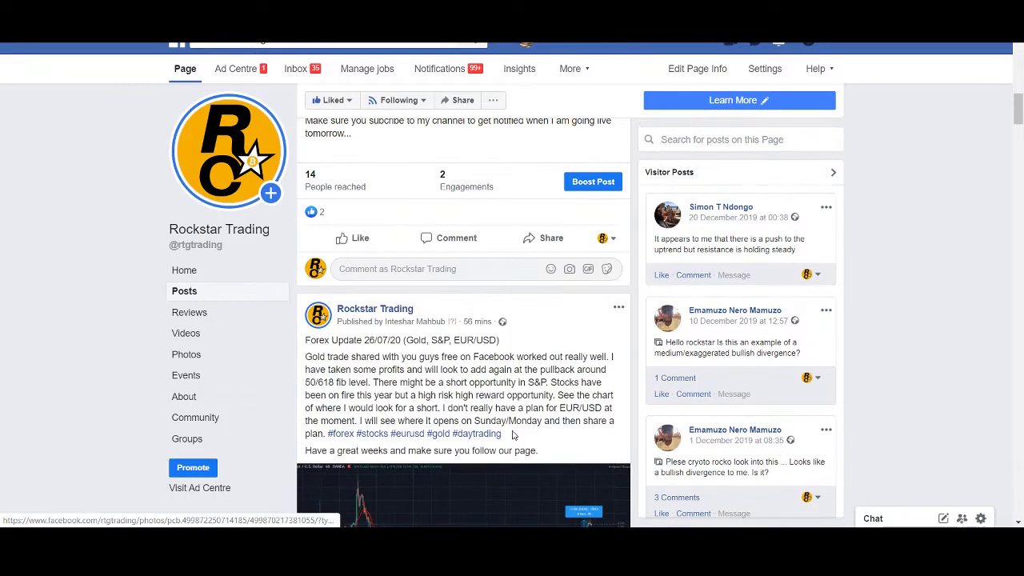
Examine the Forex Update charts, the Top 10 Rules post and the live stream announcement on the Rockstar Trading Facebook page.
scroll(514, 436, "down", 3)
left_click(513, 430)
scroll(513, 430, "down", 2)
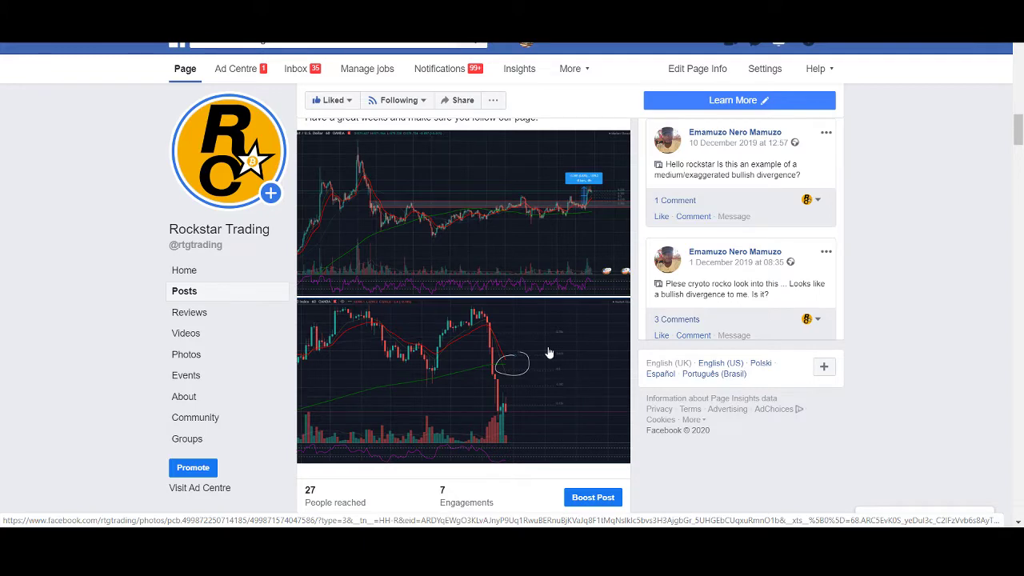
scroll(520, 421, "up", 2)
scroll(512, 366, "down", 2)
scroll(524, 399, "up", 10)
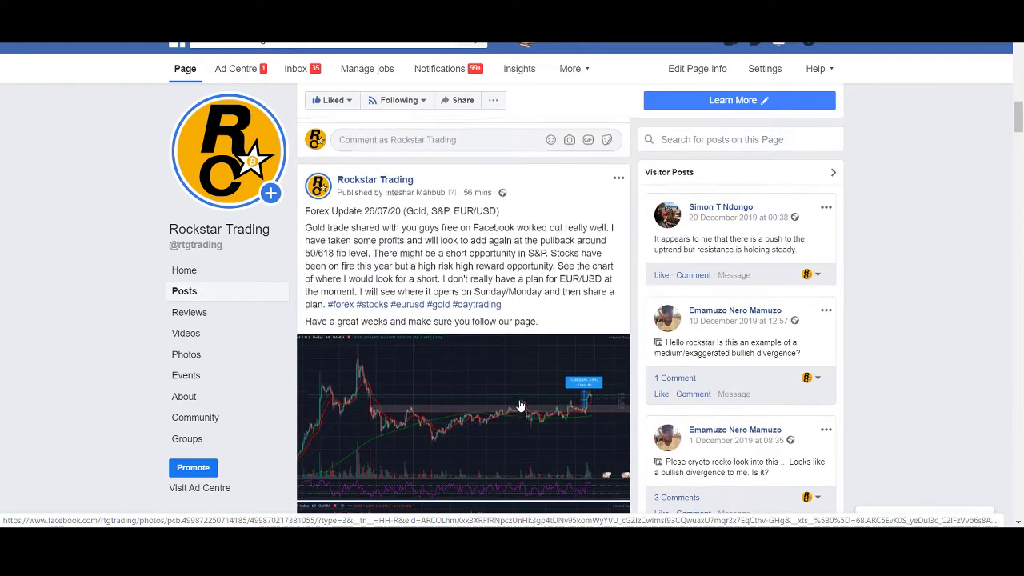
scroll(518, 401, "up", 5)
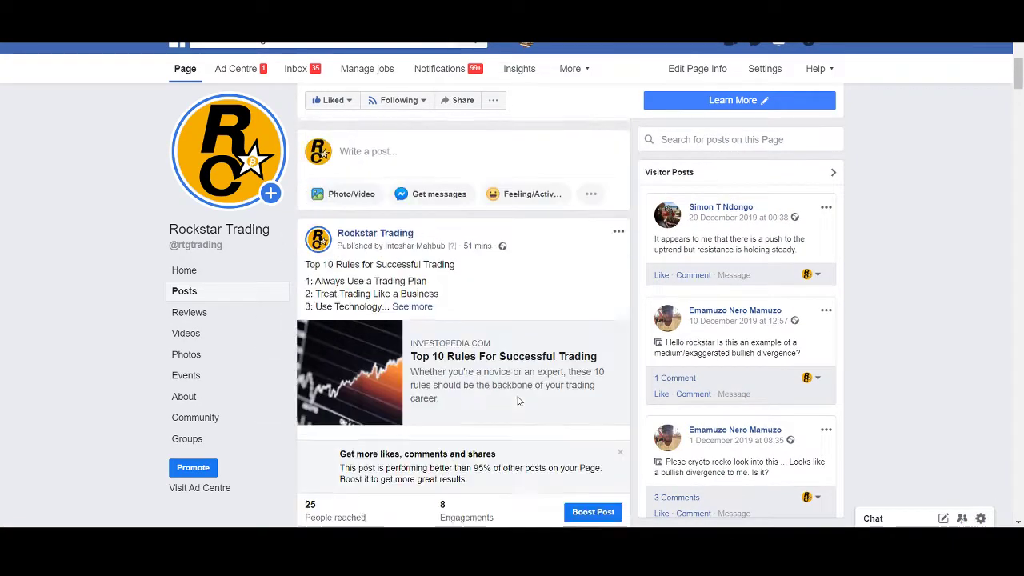
scroll(519, 399, "down", 3)
scroll(519, 400, "down", 8)
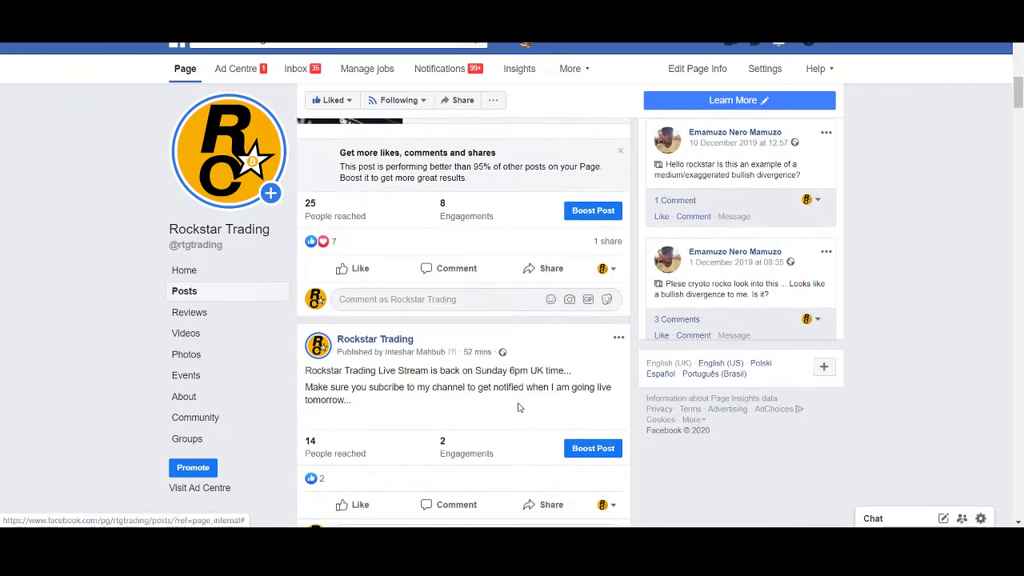
Switch to the Crypto Investors Network group on Facebook and look through its announcement, Forex Update and live stream poll posts.
scroll(520, 415, "down", 2)
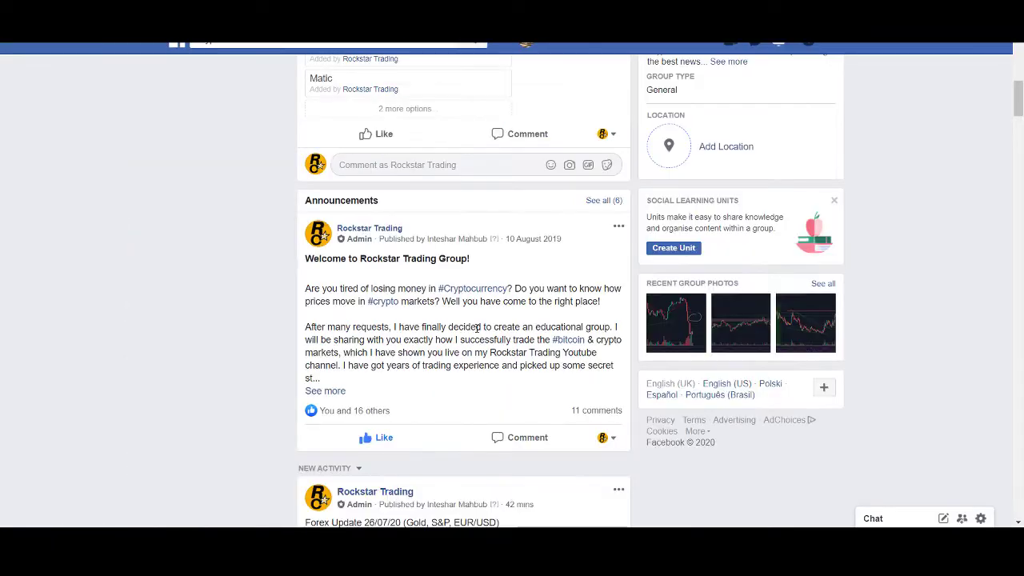
scroll(491, 352, "down", 5)
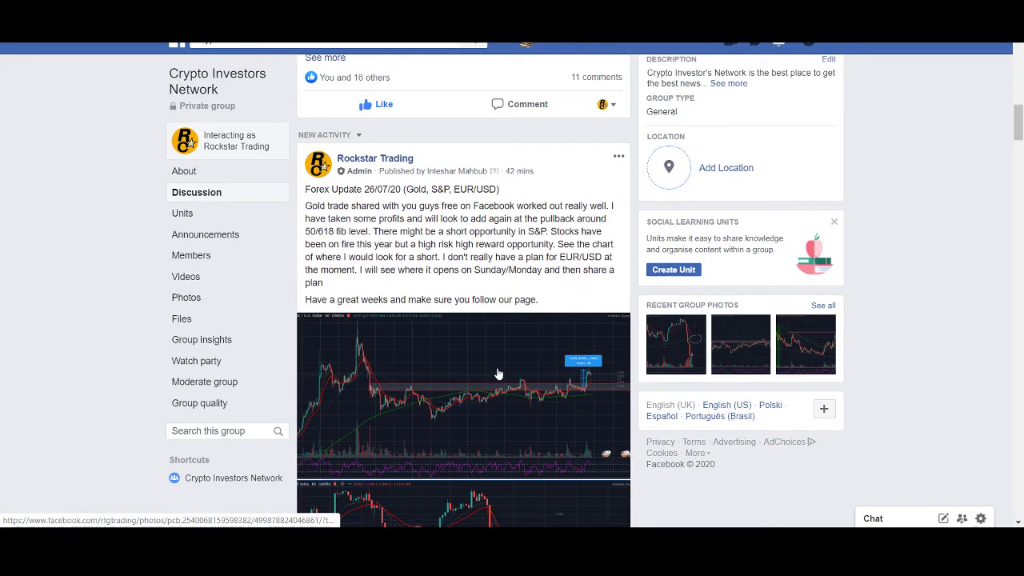
scroll(498, 374, "up", 10)
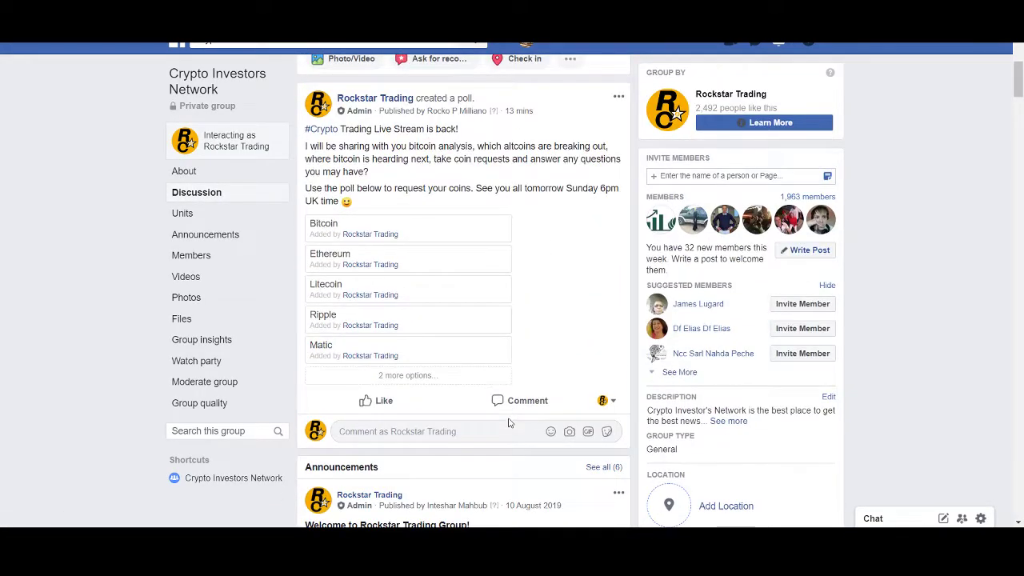
scroll(512, 392, "up", 1)
scroll(444, 165, "up", 1)
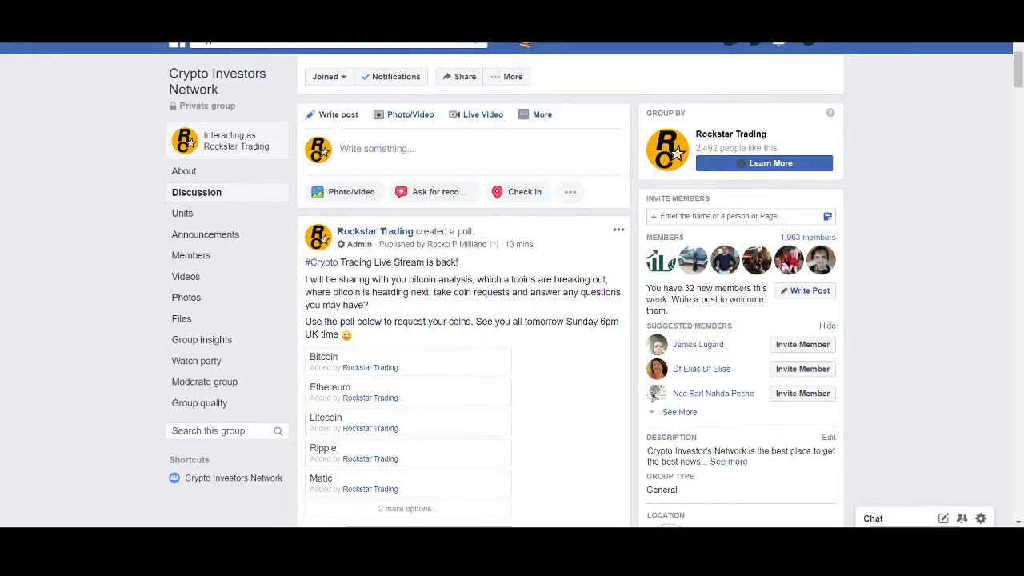
Return to the BTCUSD daily chart in TradingView and examine the January 2020 peak below the green moving average.
key("super+Down")
scroll(560, 213, "up", 3)
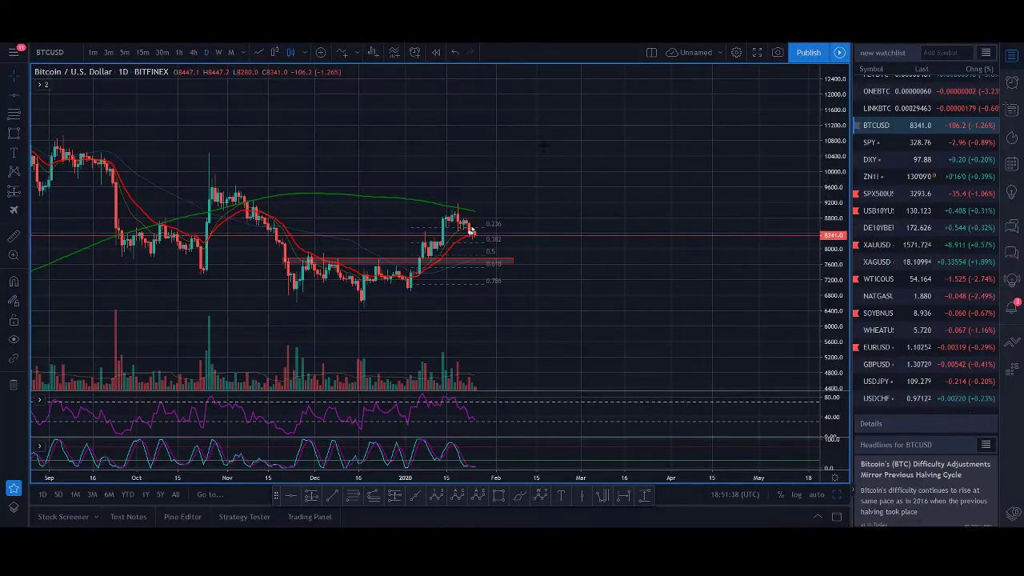
scroll(697, 194, "down", 5)
scroll(571, 240, "up", 3)
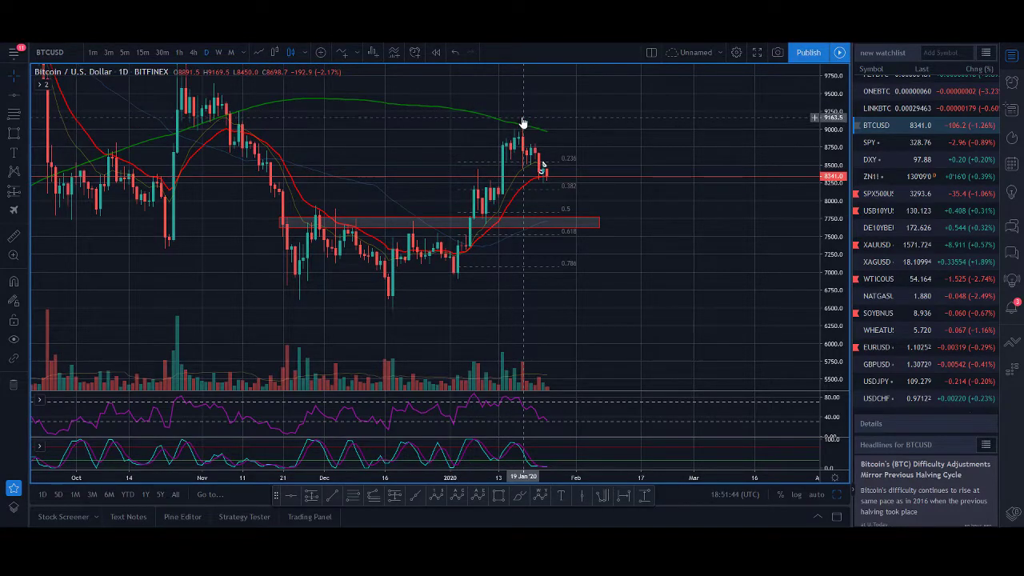
Switch the BTCUSD chart to the 1-hour interval and frame the price action around the 19 January peak.
left_click(179, 52)
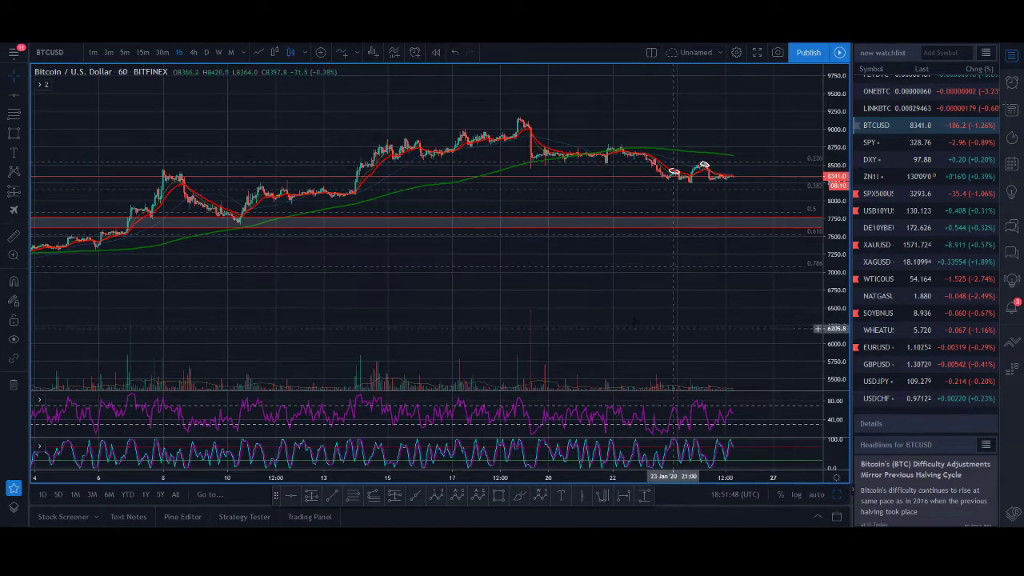
left_click_drag(686, 477, 617, 477)
scroll(834, 306, "up", 5)
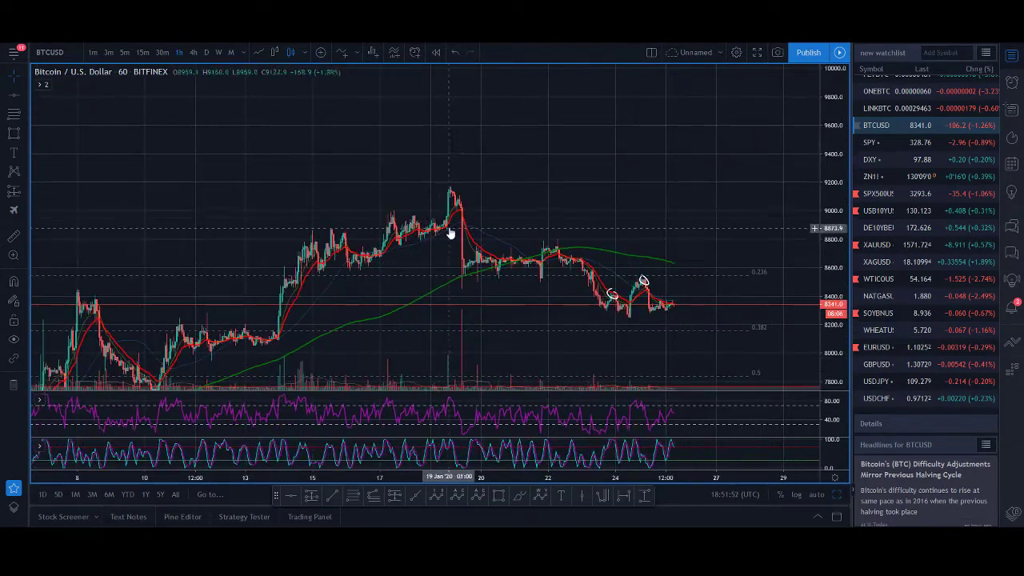
scroll(470, 174, "up", 4)
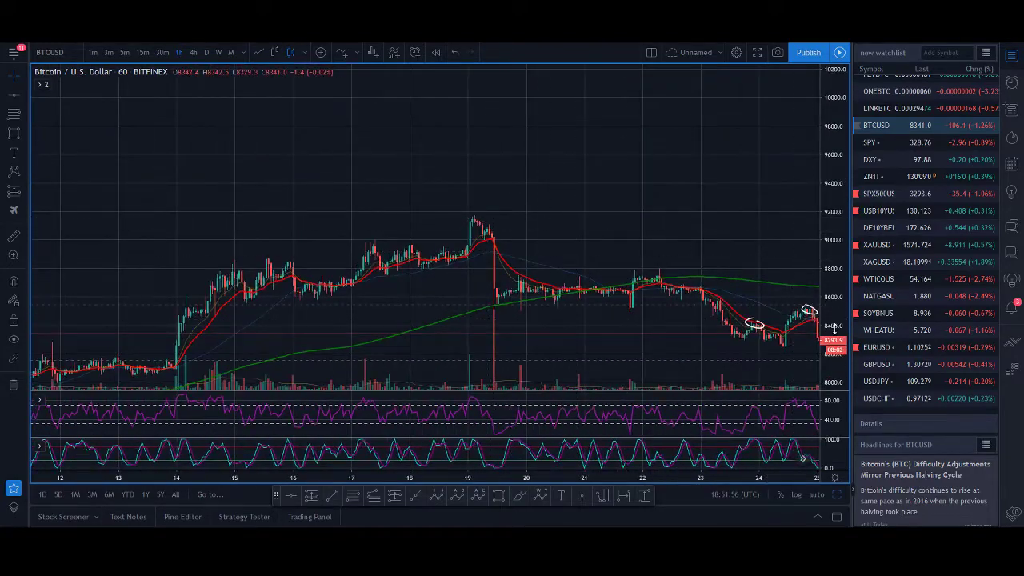
Measure the price move at the start of the 19 January drop on the BTCUSD hourly chart.
scroll(685, 205, "up", 3)
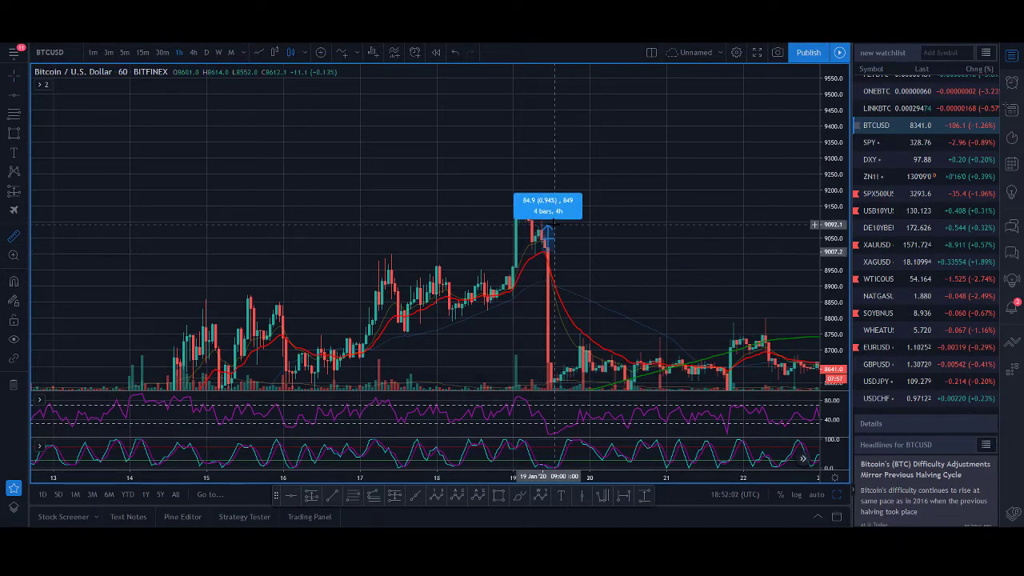
scroll(554, 226, "up", 2)
left_click_drag(554, 226, 557, 96)
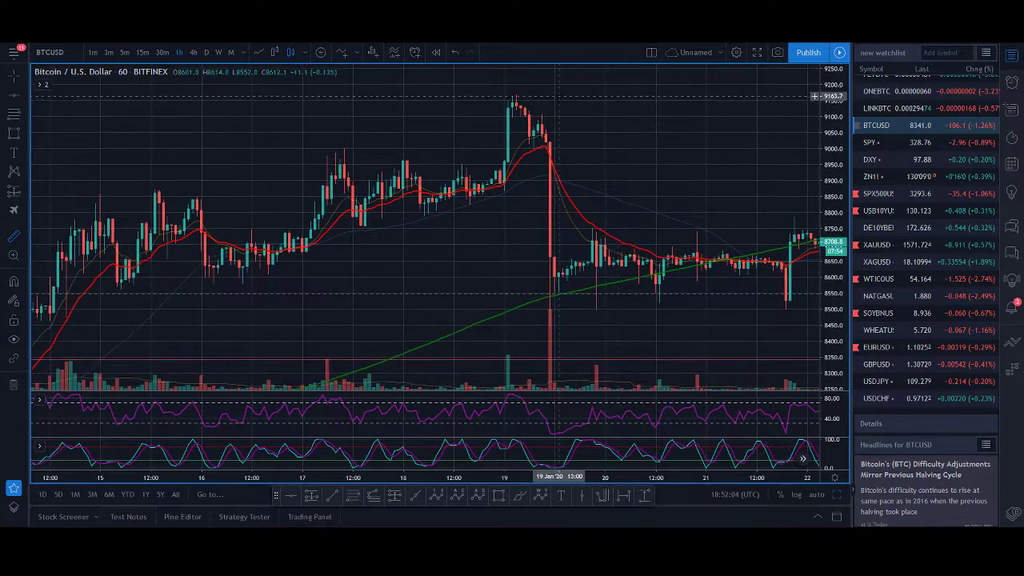
Examine the hourly BTCUSD price action from 7 January up to the 19 January peak.
scroll(502, 172, "down", 3)
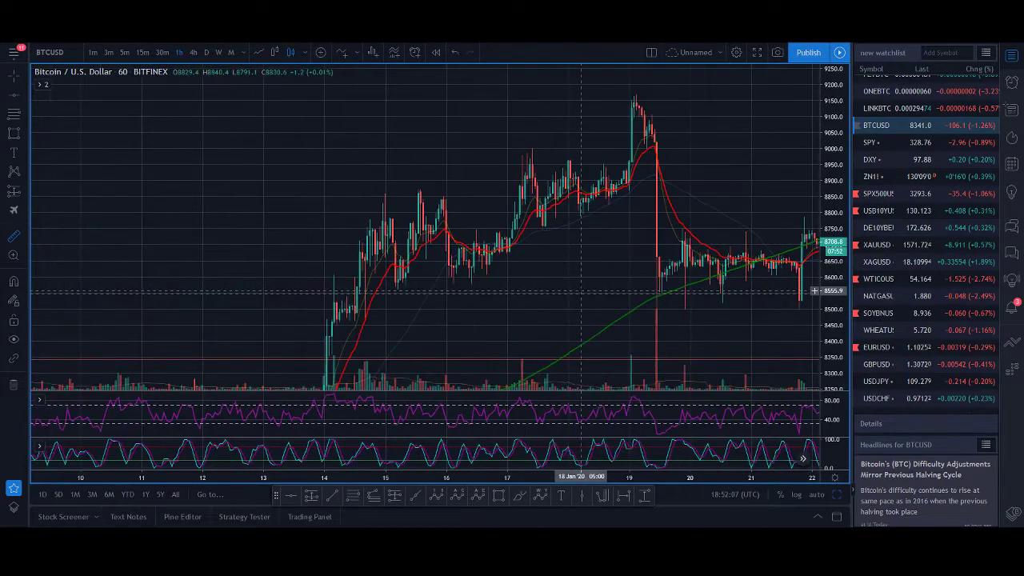
scroll(597, 217, "left", 2)
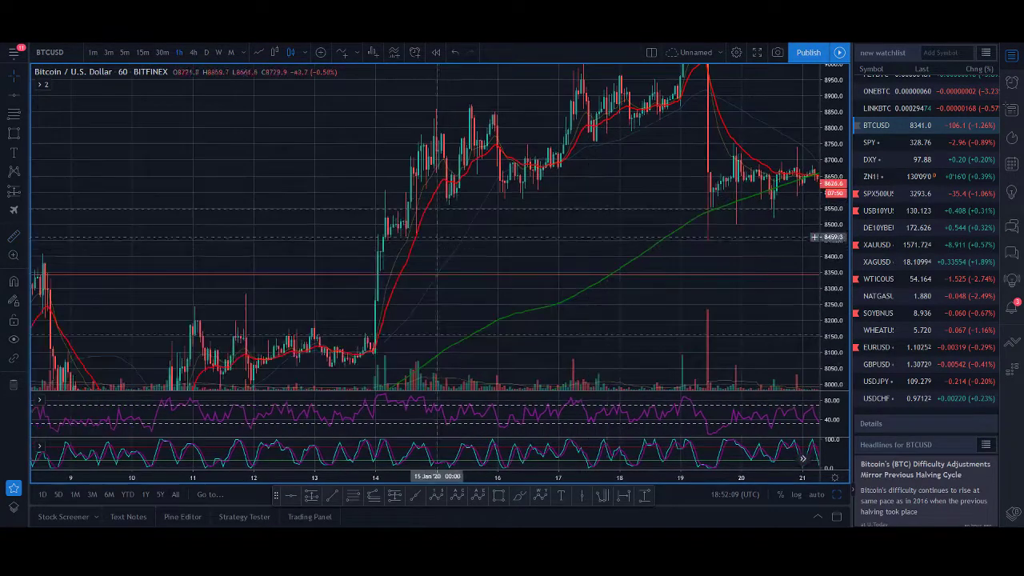
scroll(406, 238, "left", 4)
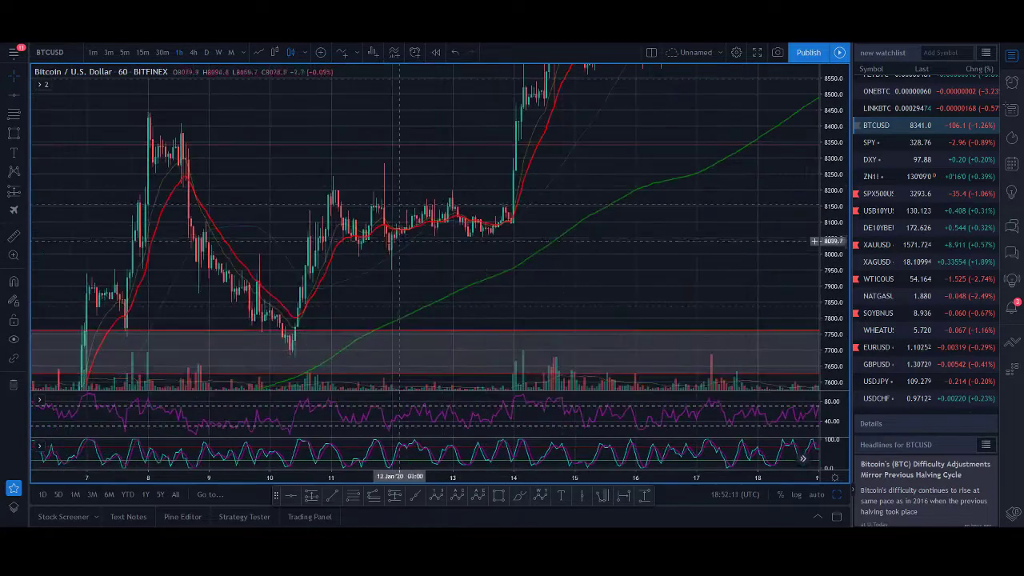
scroll(411, 240, "right", 4)
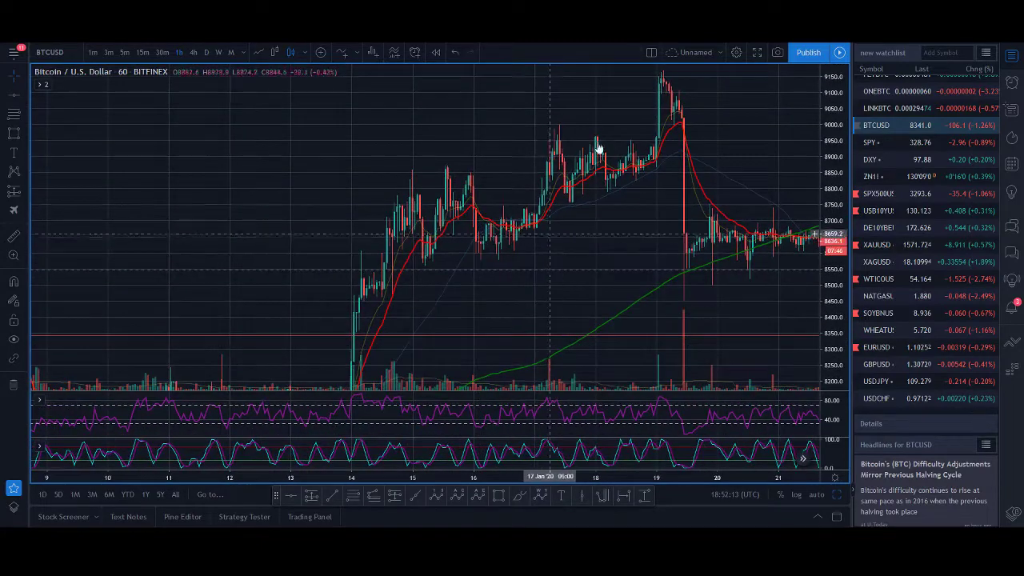
Measure across the 17 to 20 January price action on the hourly chart and examine the candles up to 24 January.
left_click(10, 233)
left_click_drag(540, 244, 730, 140)
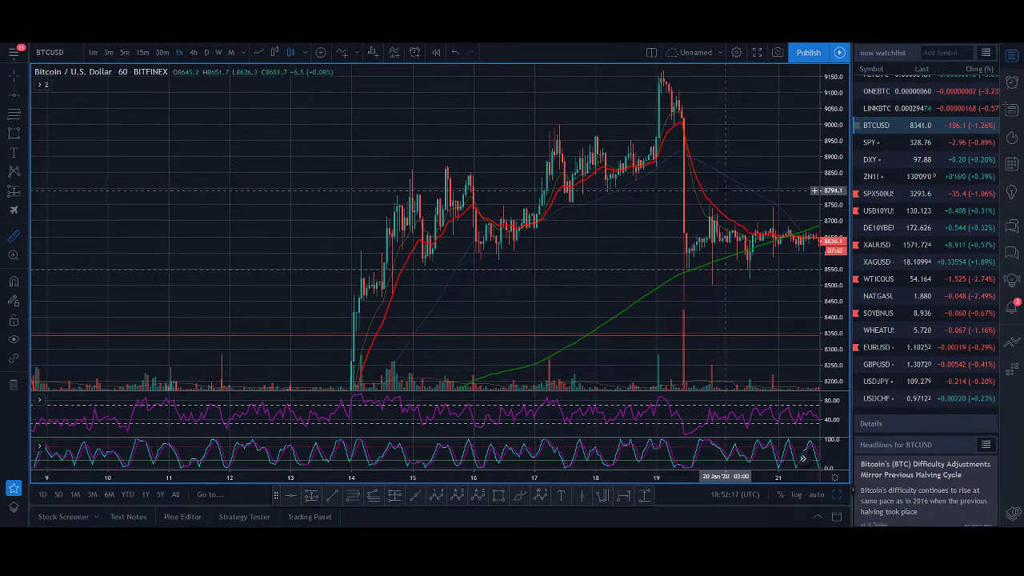
scroll(724, 189, "up", 1)
scroll(722, 160, "up", 1)
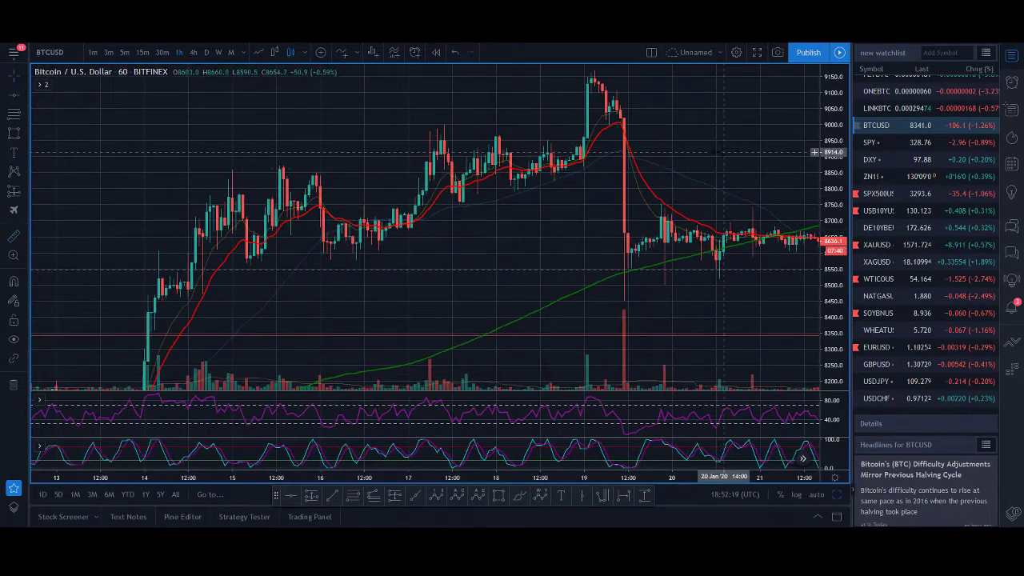
left_click_drag(724, 152, 419, 158)
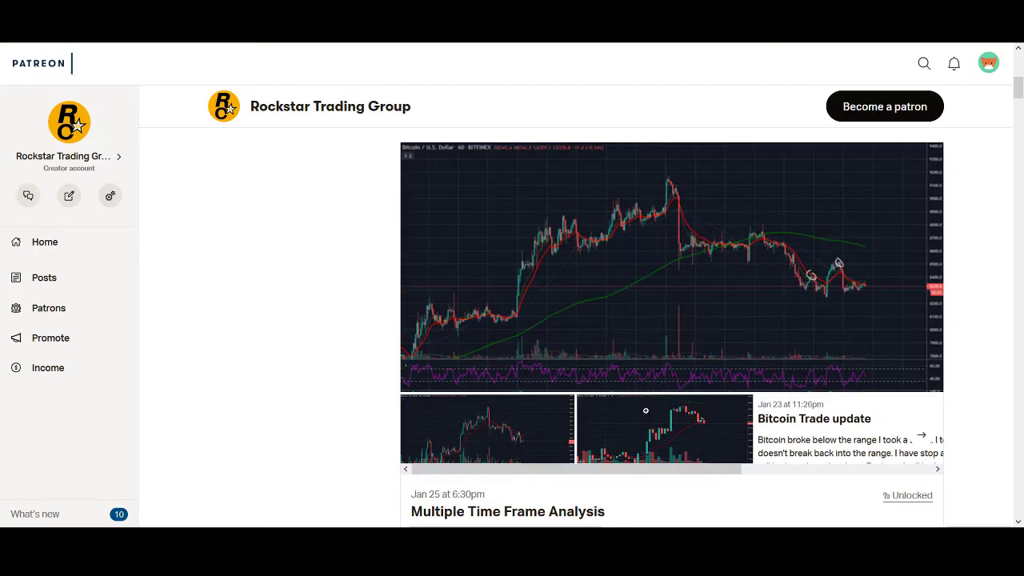
Switch to Patreon and review the Multiple Time Frame Analysis and January 23 Bitcoin update posts, including the enlarged 4-hour Bitcoin chart.
scroll(650, 400, "down", 15)
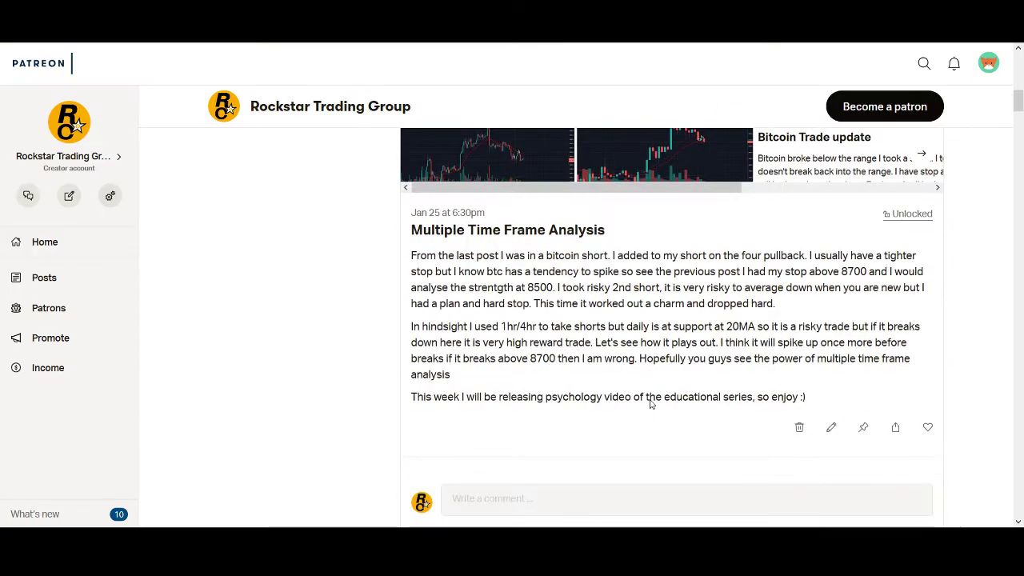
scroll(649, 400, "down", 7)
scroll(649, 397, "up", 4)
left_click(800, 273)
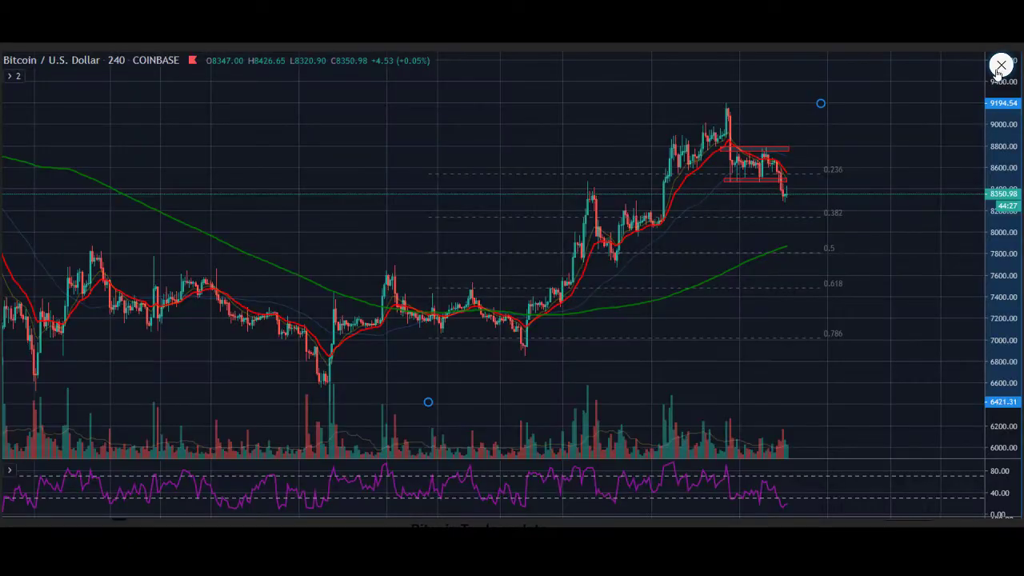
left_click(1000, 66)
scroll(908, 201, "down", 7)
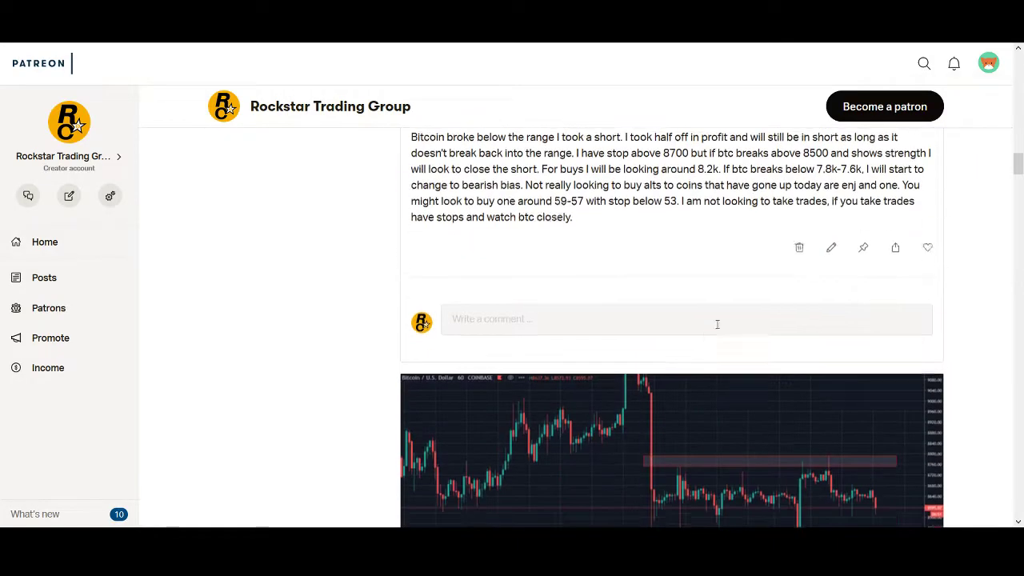
scroll(720, 322, "down", 1)
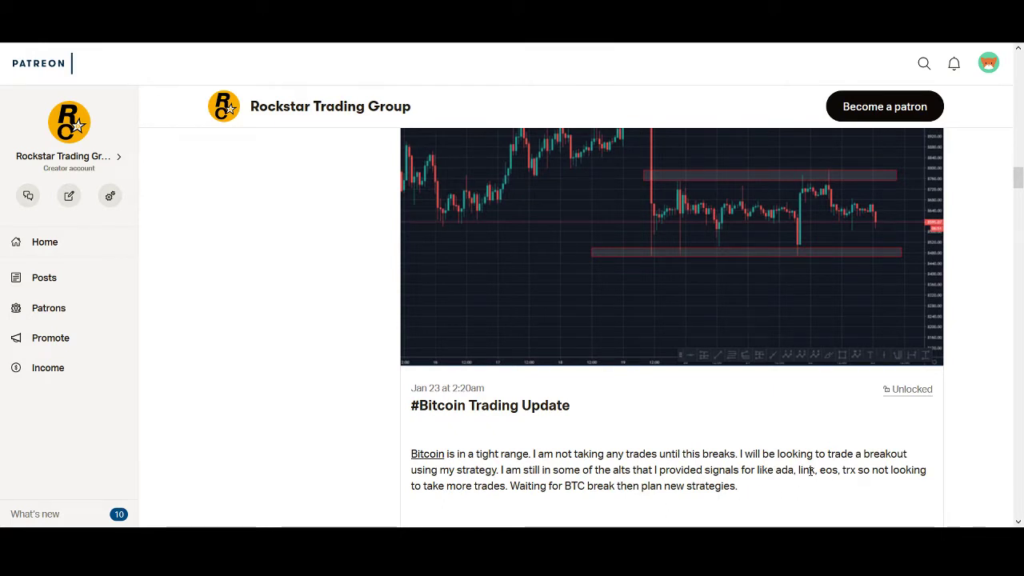
Return to the BTCUSD hourly chart and draw a resistance rectangle from 18 to 24 January between about 8745.8 and 8785.7.
scroll(640, 408, "up", 2)
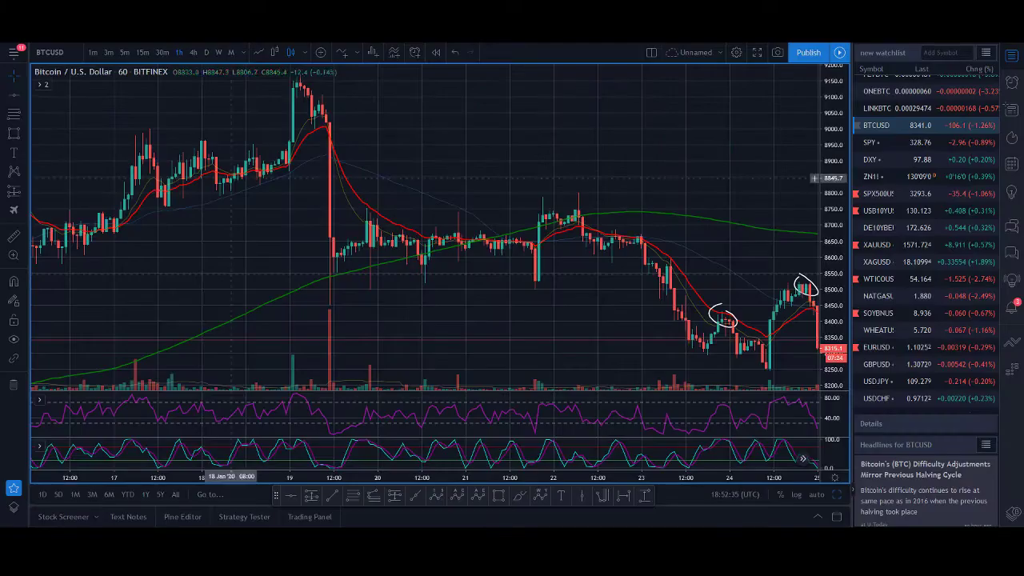
scroll(647, 310, "down", 2)
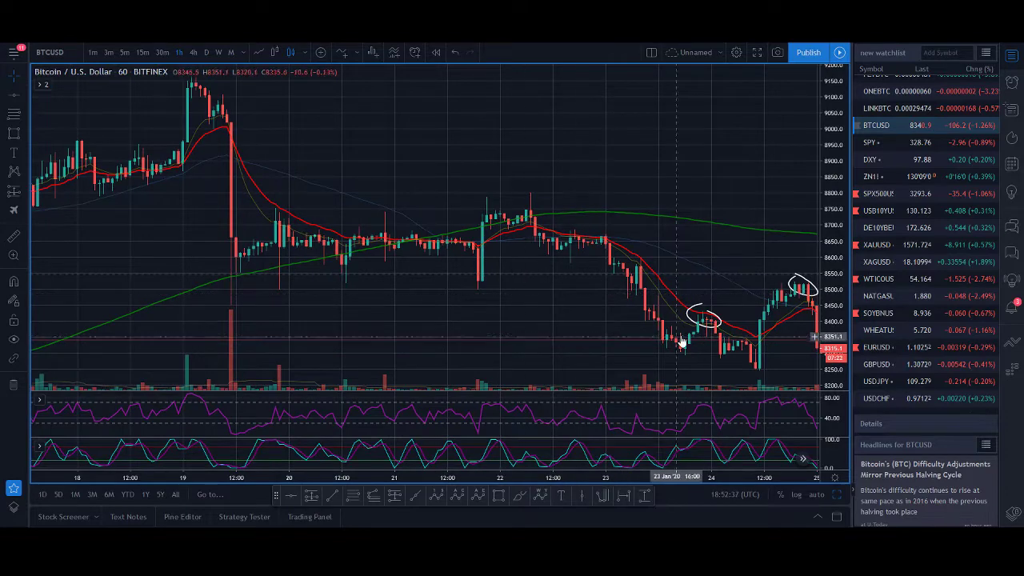
left_click(499, 495)
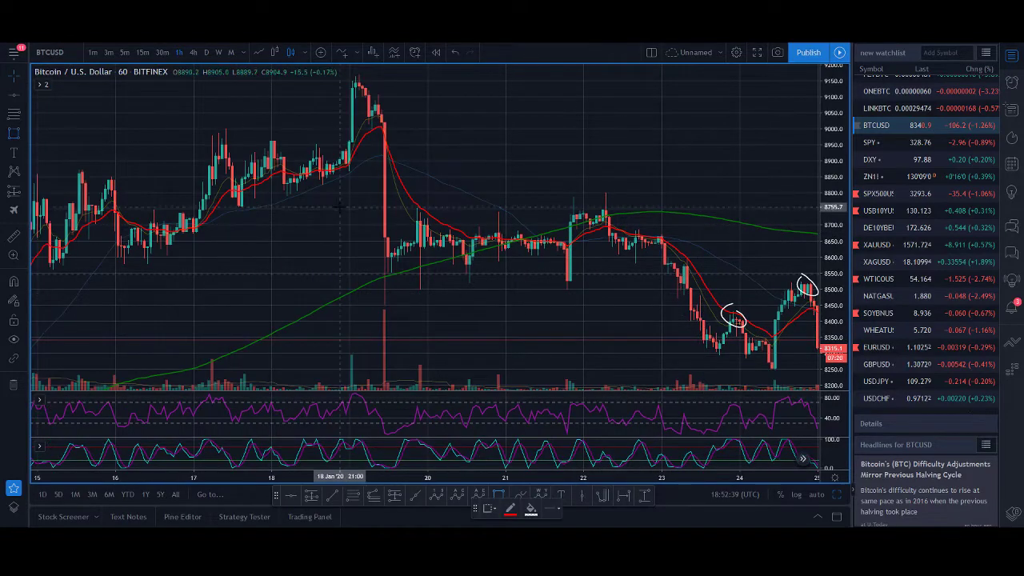
left_click(343, 210)
left_click(774, 198)
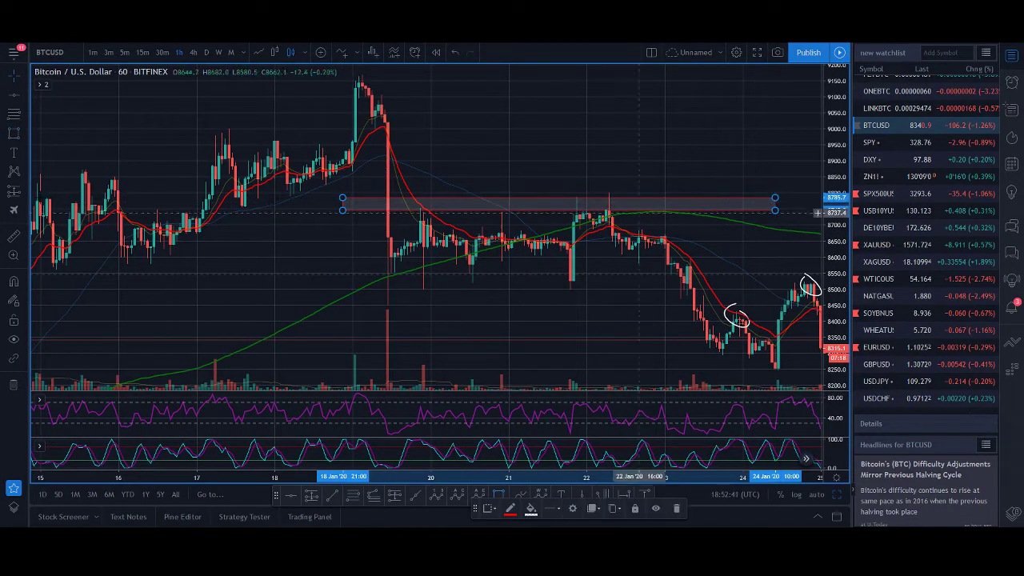
Draw a support rectangle from 19 to 23 January between about 8451.0 and 8510.9, and bring the circled entries into view.
left_click(13, 134)
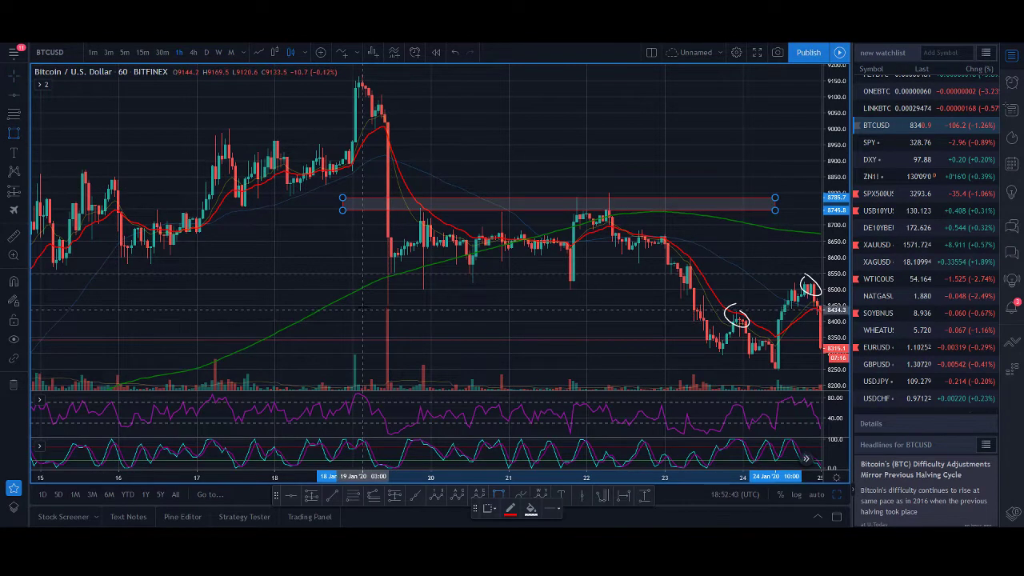
left_click(361, 307)
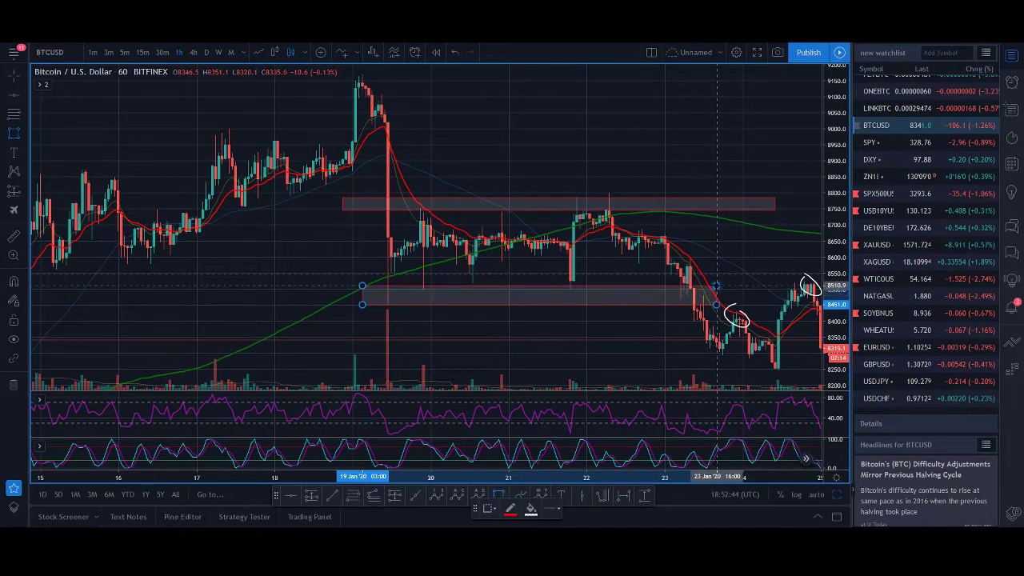
left_click(716, 286)
scroll(720, 282, "up", 4)
left_click_drag(674, 245, 532, 245)
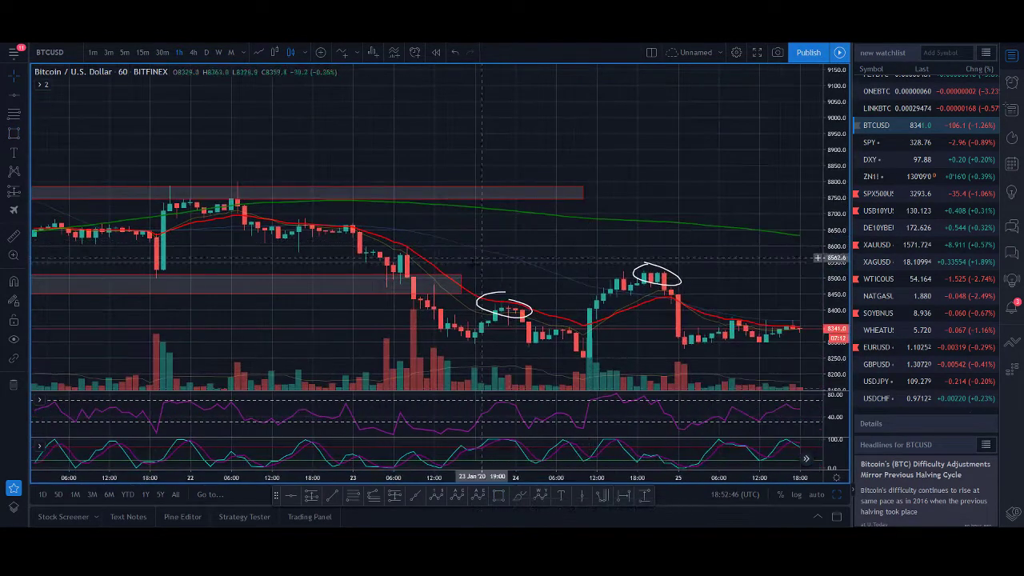
Extend the support rectangle between 8451.0 and 8510.9 to early 25 January, so it reaches past the second circled entry.
left_click_drag(460, 280, 692, 282)
scroll(696, 350, "down", 2)
left_click_drag(832, 344, 832, 329)
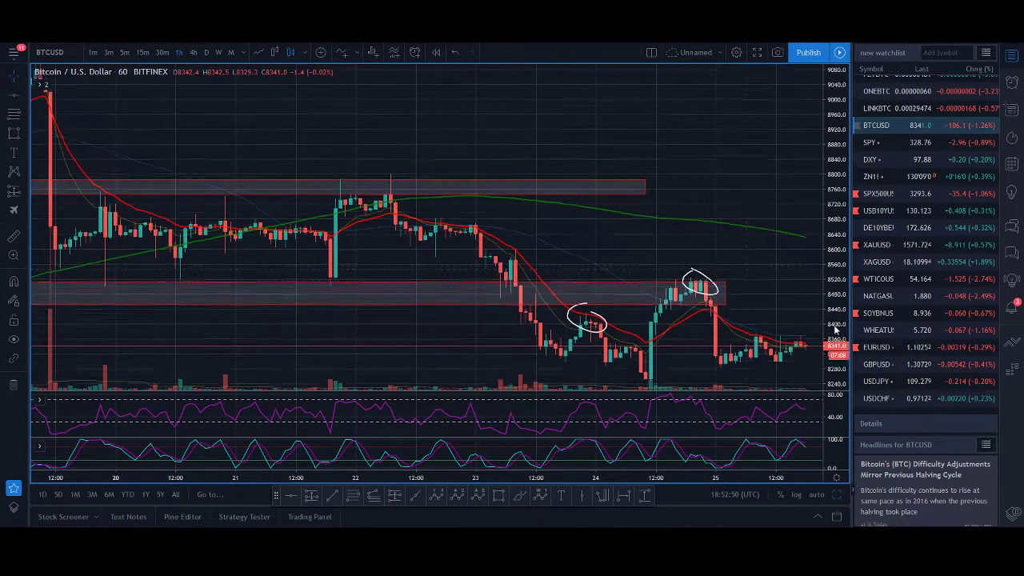
left_click_drag(696, 350, 536, 211)
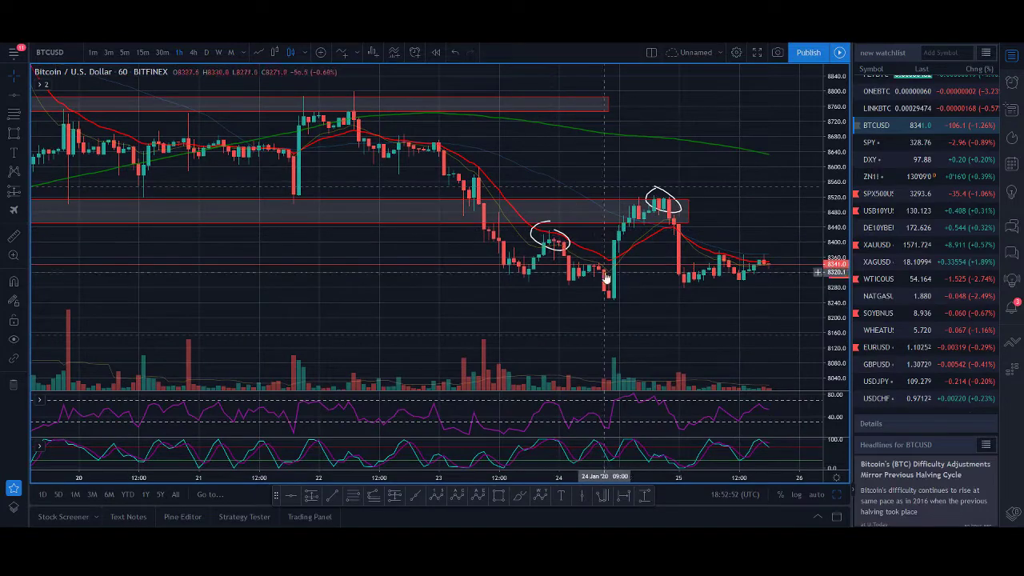
Compare the two circled short entries on the 4-hour and 1-hour charts against the moving averages and the support zone.
left_click(193, 52)
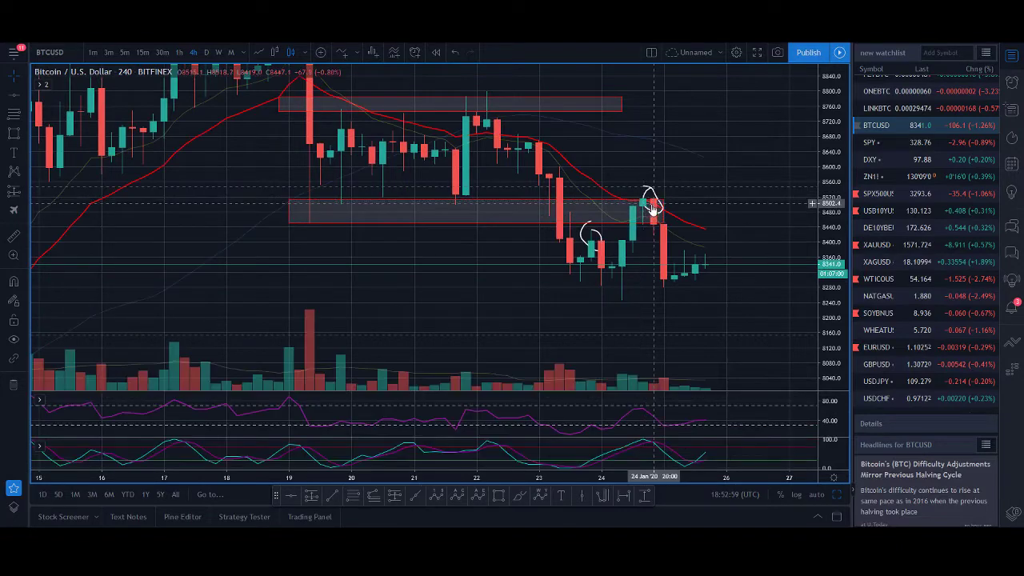
left_click(180, 51)
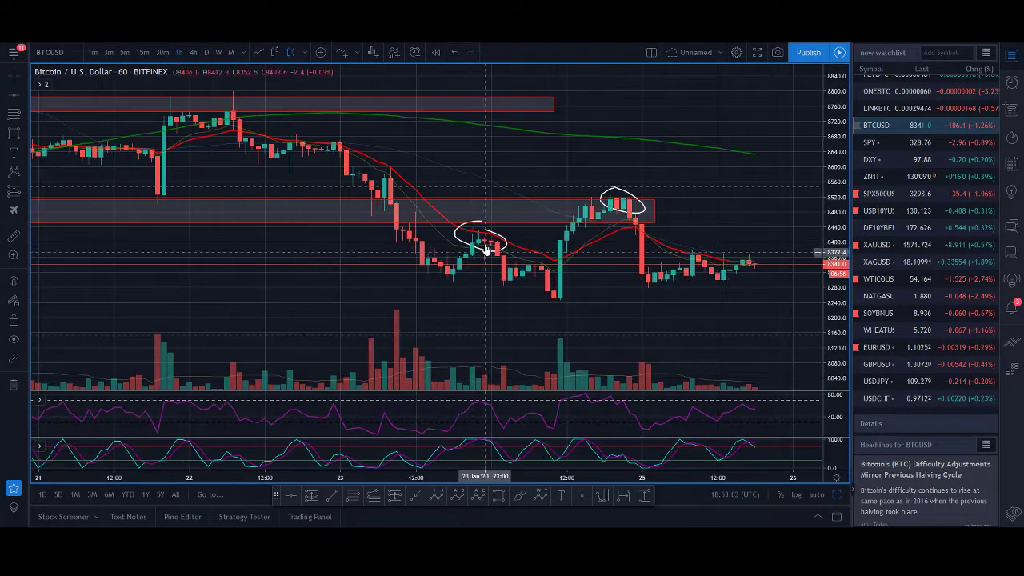
left_click(196, 52)
left_click_drag(710, 200, 647, 199)
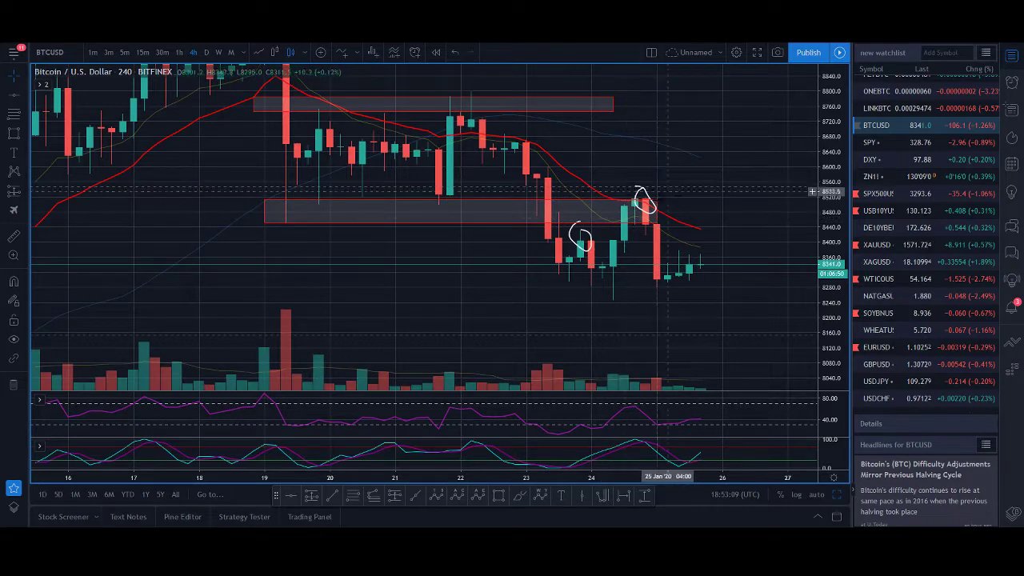
scroll(664, 280, "down", 3)
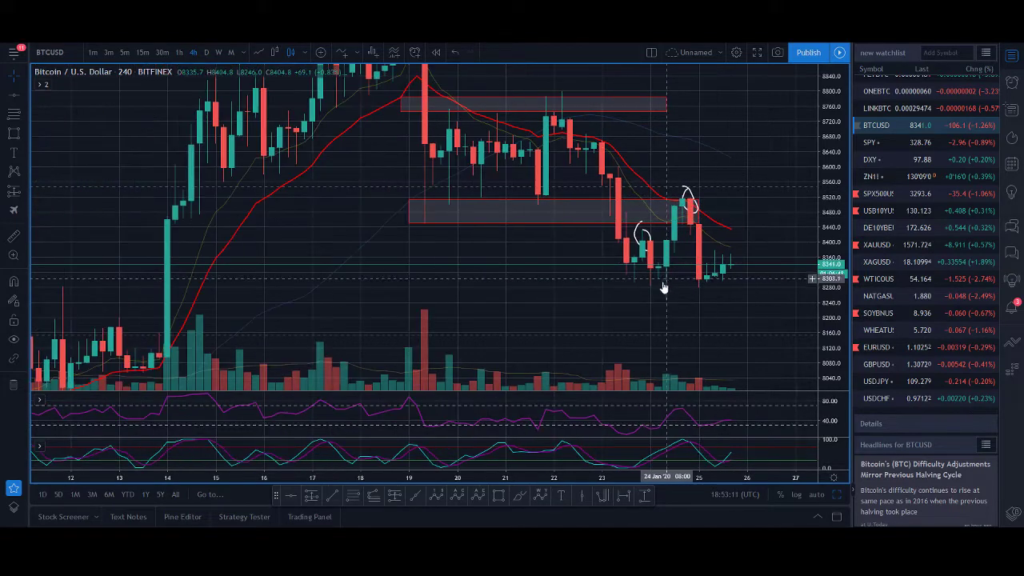
scroll(664, 280, "up", 4)
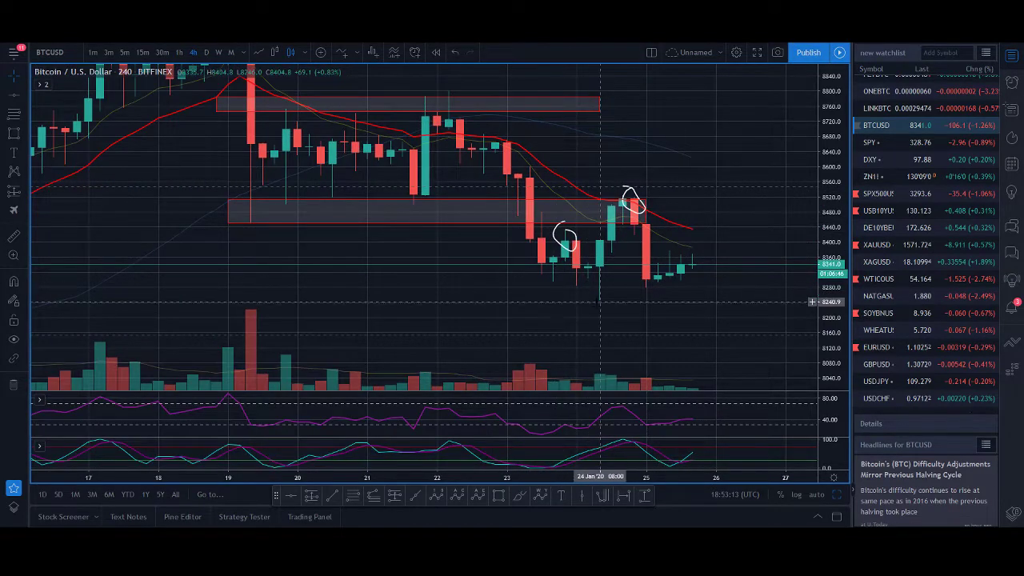
scroll(651, 297, "up", 2)
scroll(616, 309, "down", 2)
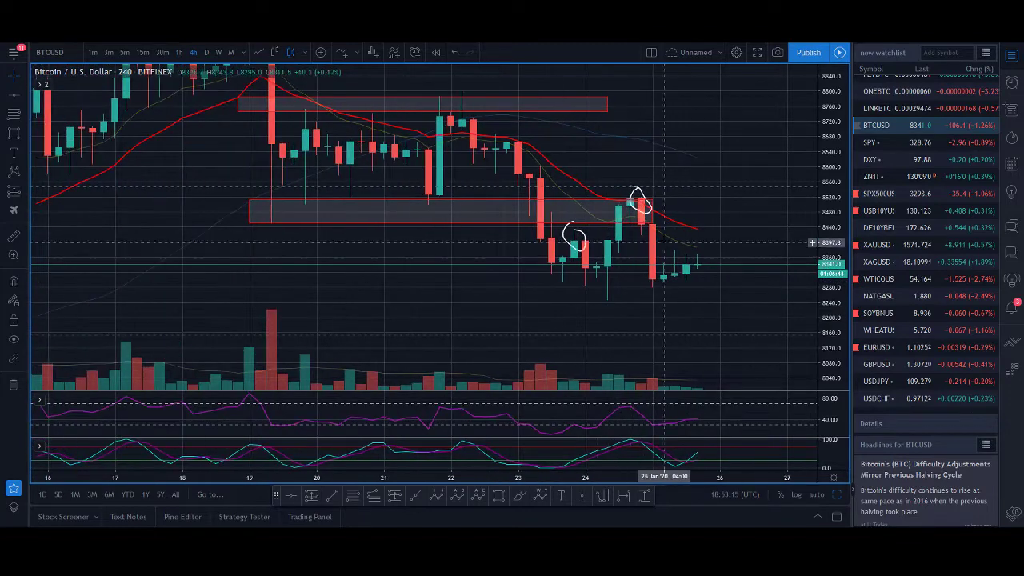
Switch to the daily chart and examine the mid-January candles around the moving averages and the 0.236 and 0.382 Fibonacci levels.
left_click(206, 53)
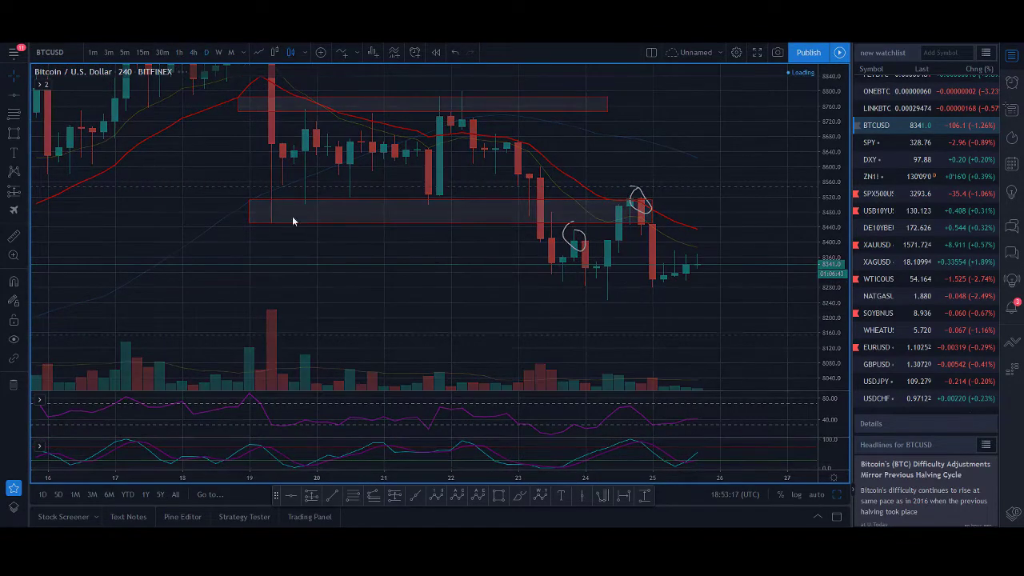
scroll(750, 264, "up", 3)
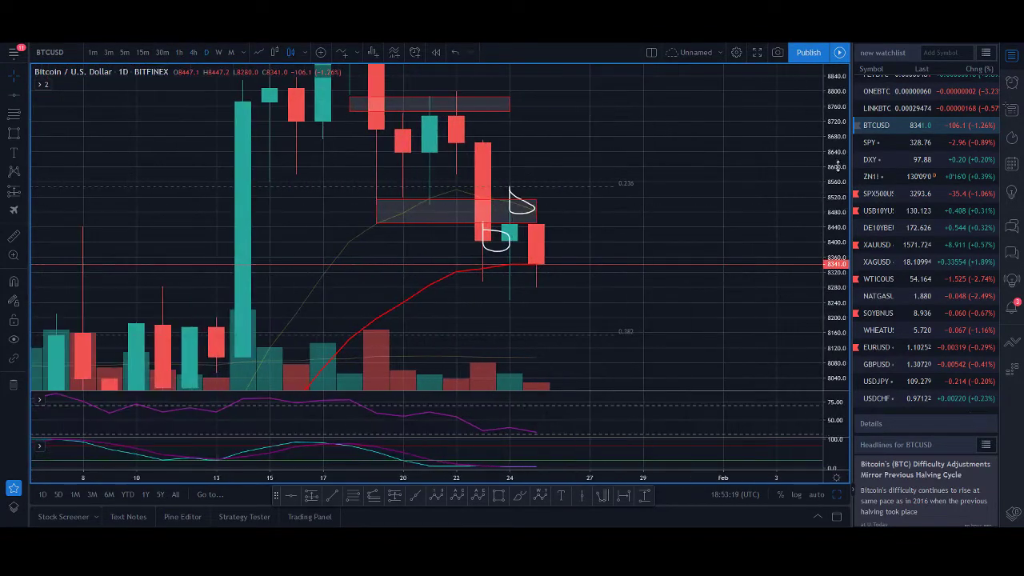
scroll(617, 247, "down", 3)
scroll(617, 274, "down", 2)
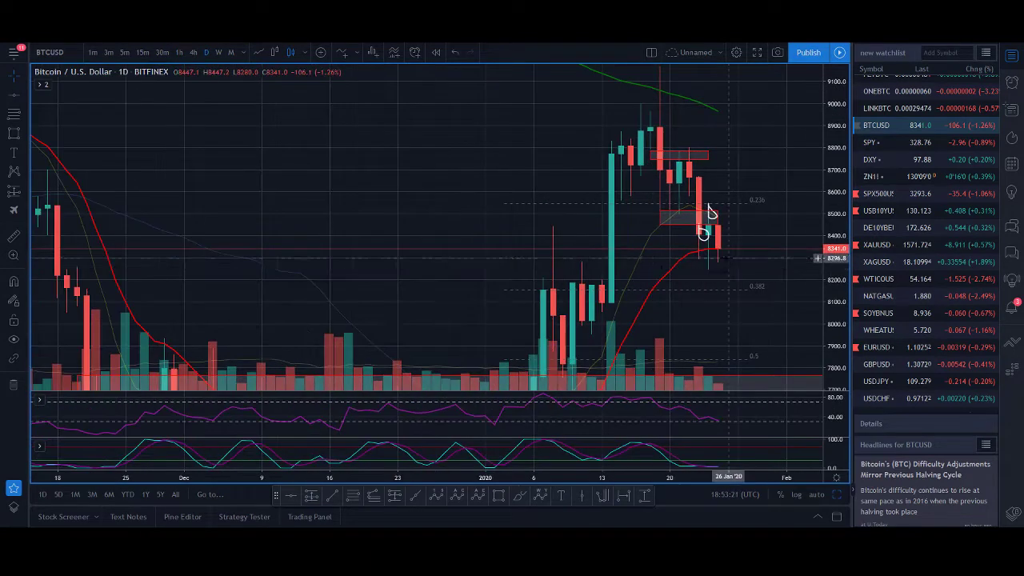
left_click_drag(851, 313, 841, 293)
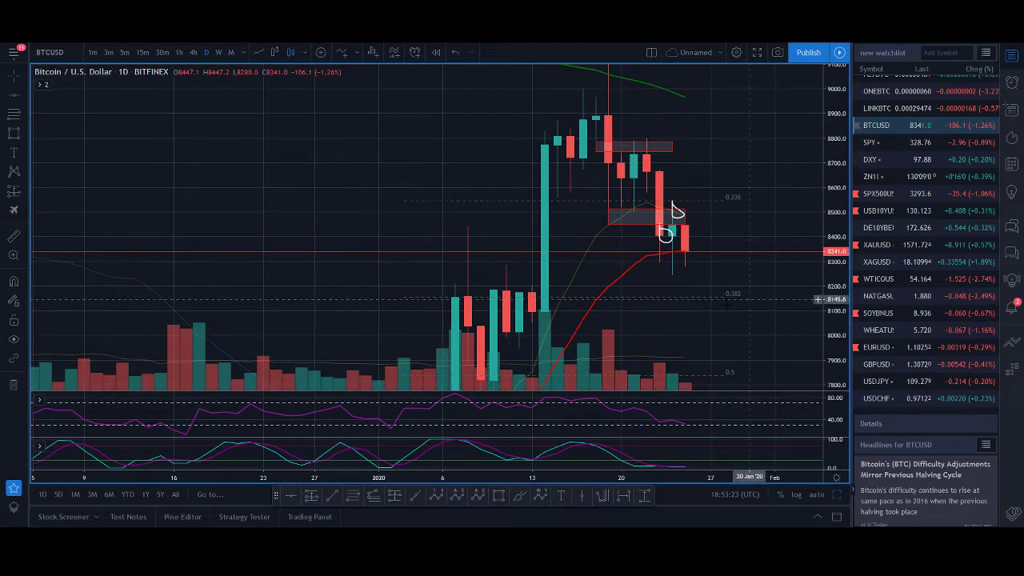
scroll(746, 298, "up", 4)
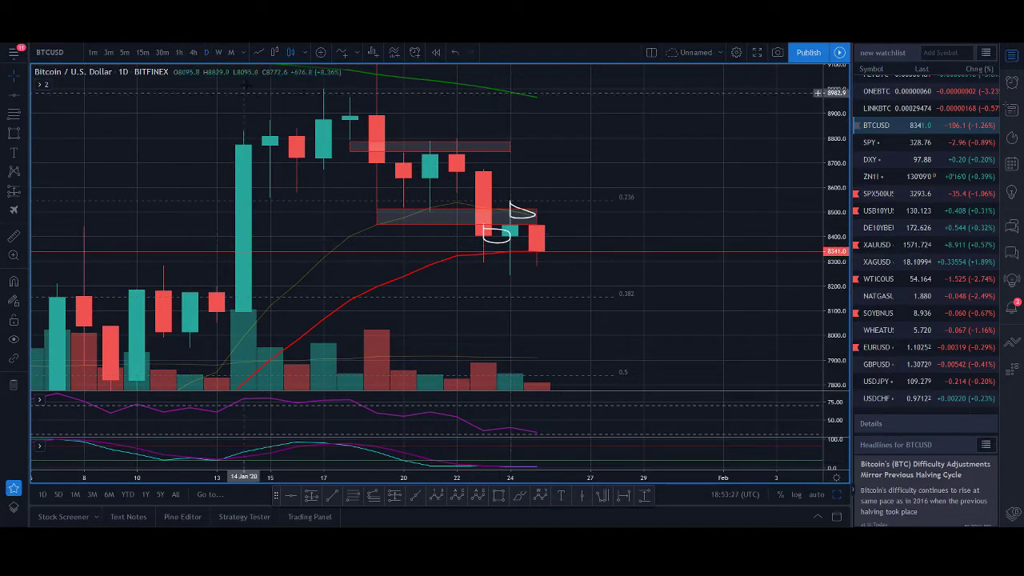
Return to the 1-hour chart and measure the price drops from both circled short entries to the lows that followed.
left_click(179, 52)
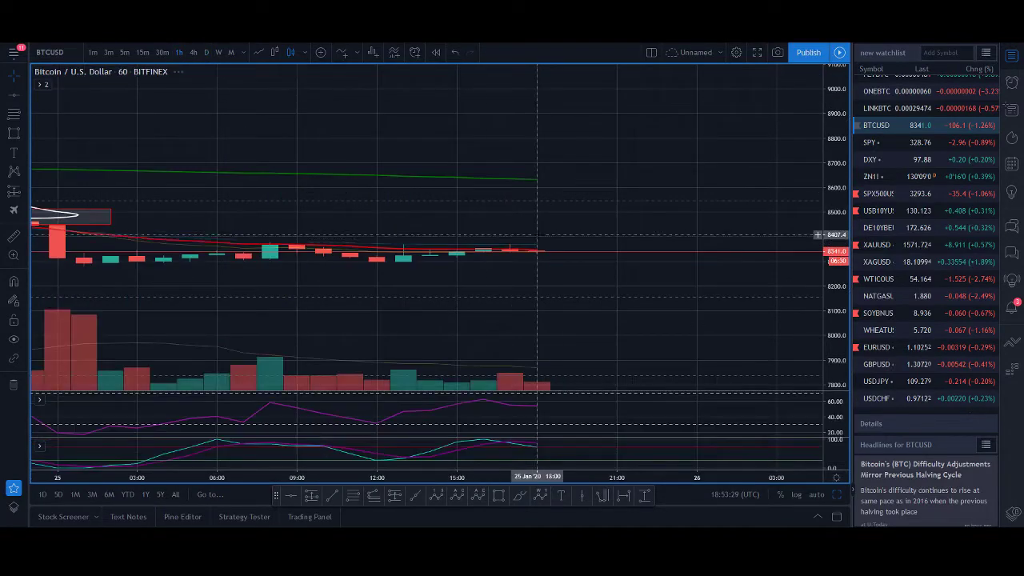
scroll(503, 290, "down", 5)
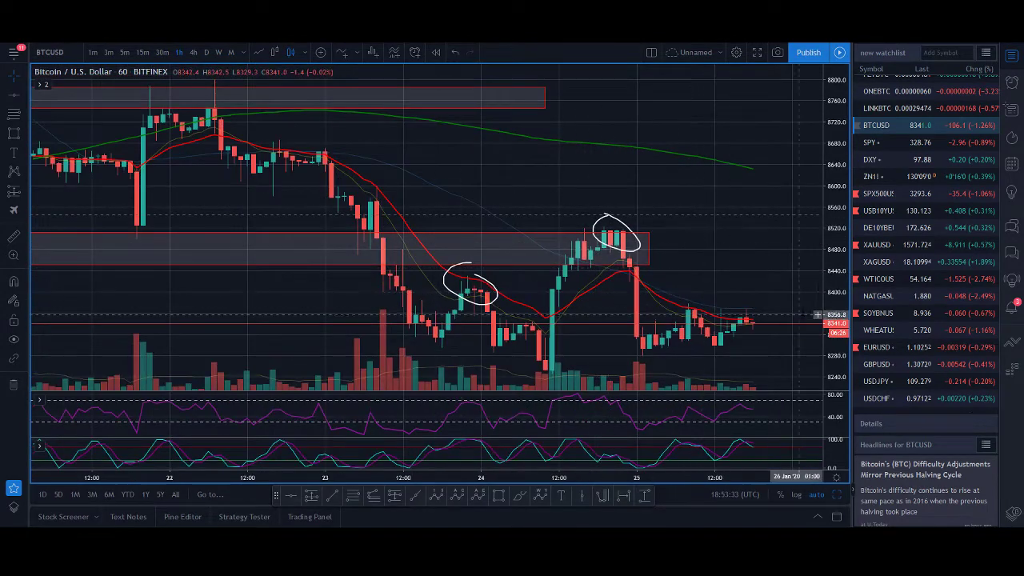
left_click_drag(823, 317, 704, 120)
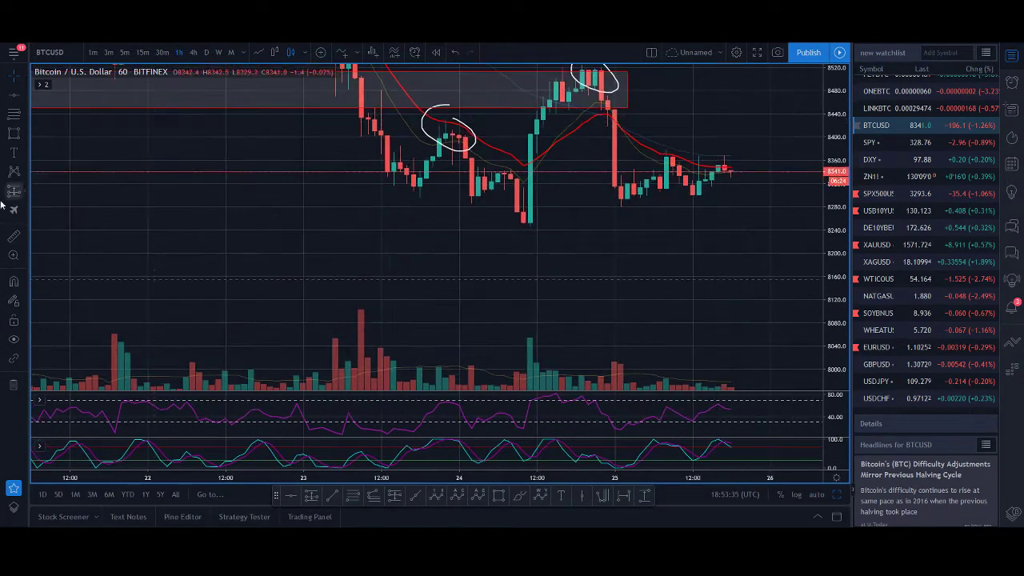
left_click(14, 236)
left_click_drag(436, 138, 535, 225)
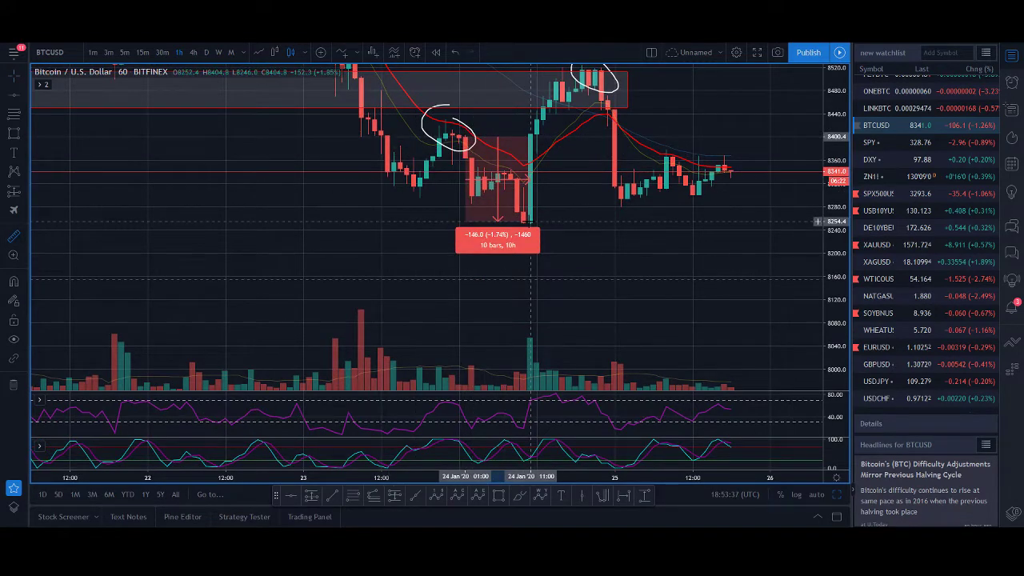
left_click_drag(616, 72, 660, 199)
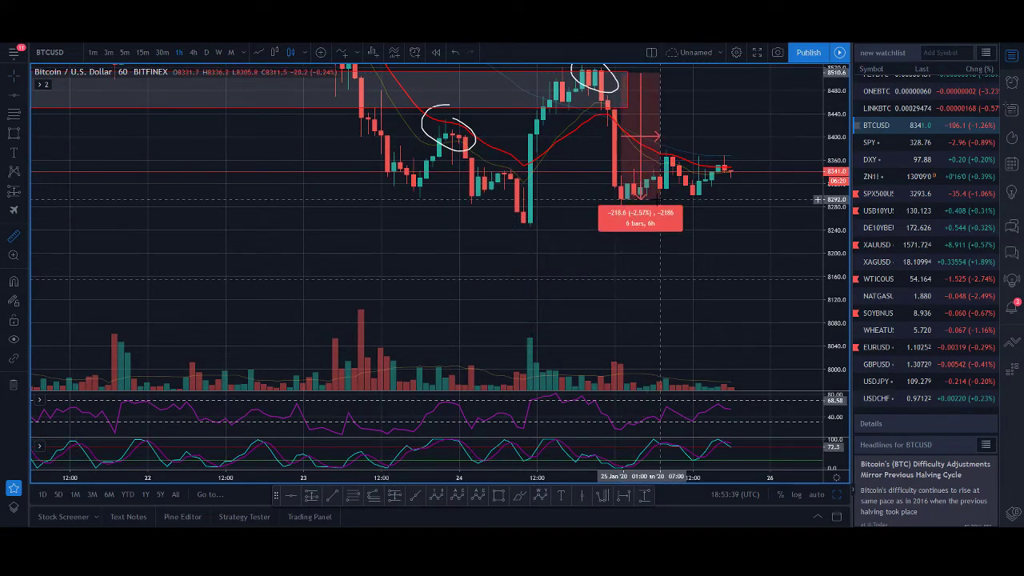
left_click(660, 199)
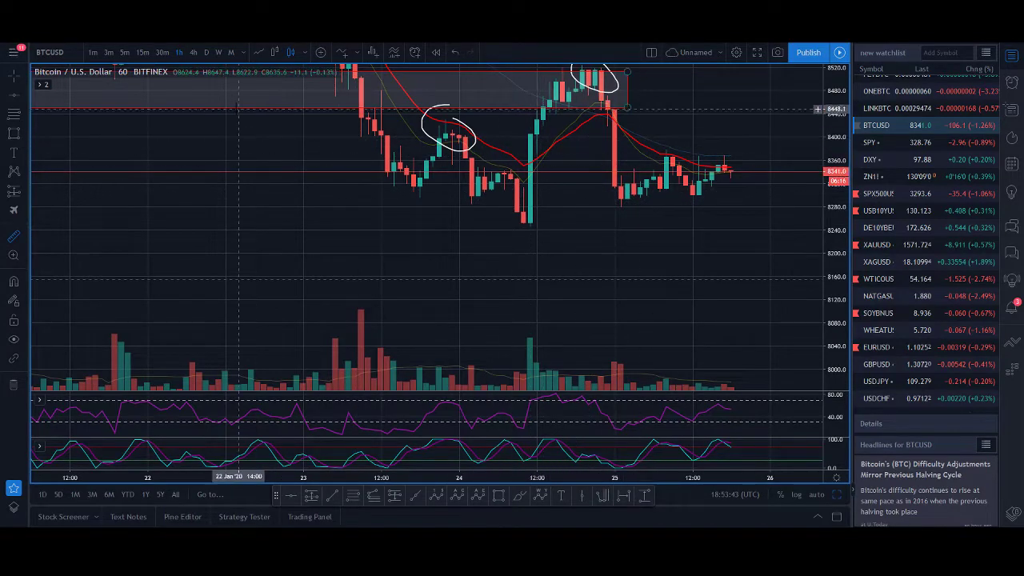
Examine the daily pullback down to the 0.5 Fibonacci level and the lower support zone, and return to the 4-hour chart.
left_click(204, 52)
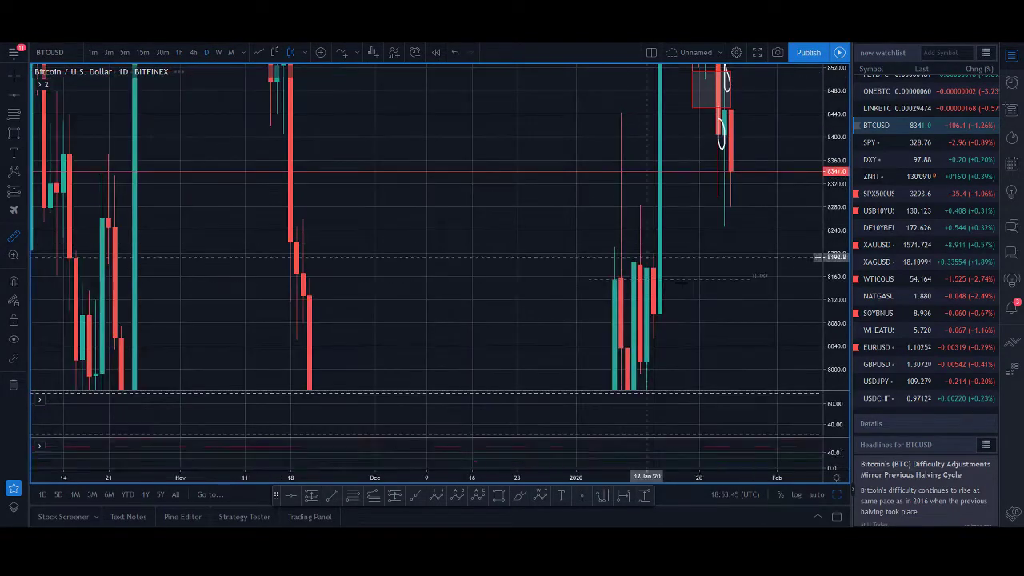
left_click_drag(835, 146, 835, 192)
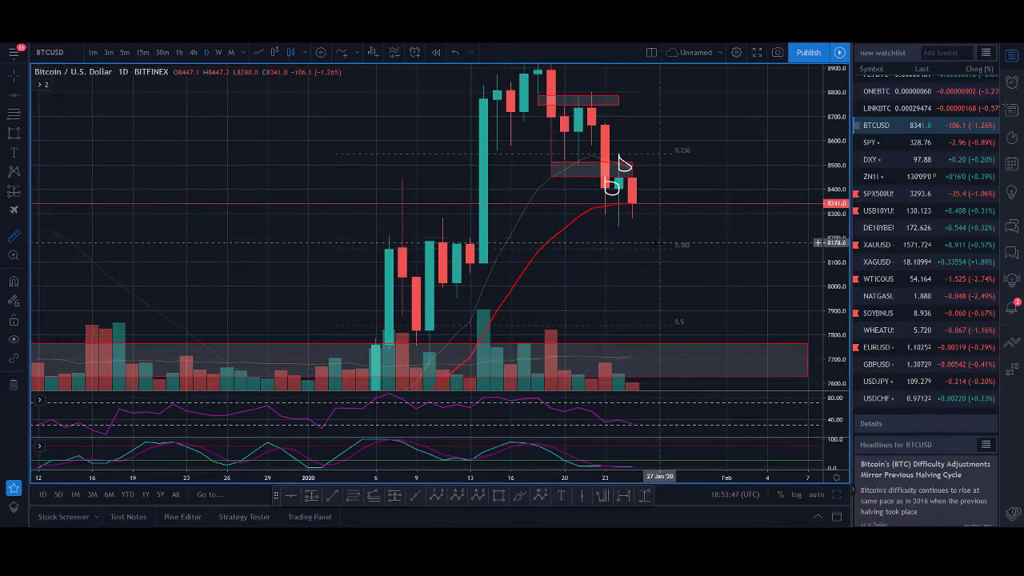
scroll(548, 217, "up", 2)
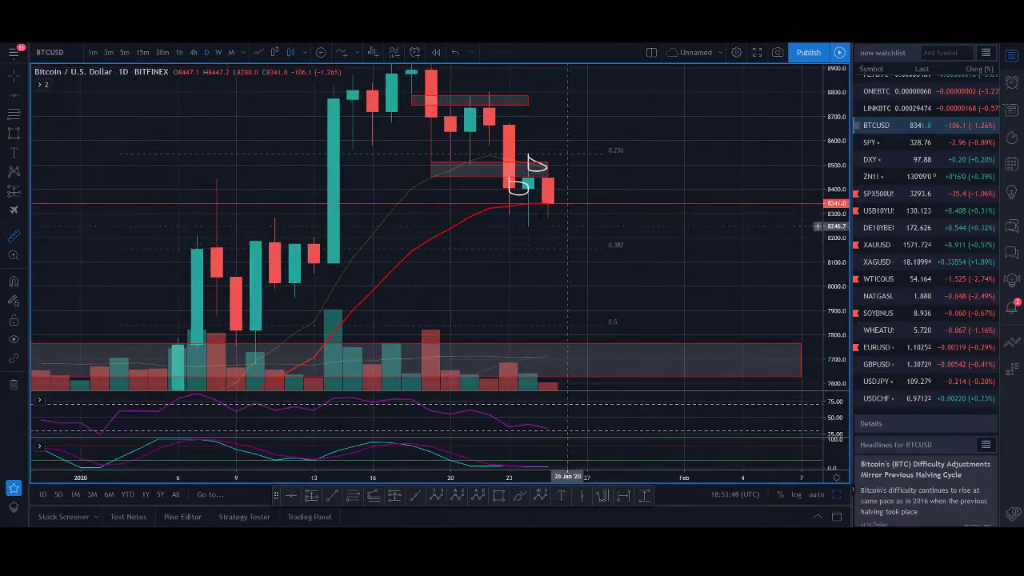
left_click(192, 53)
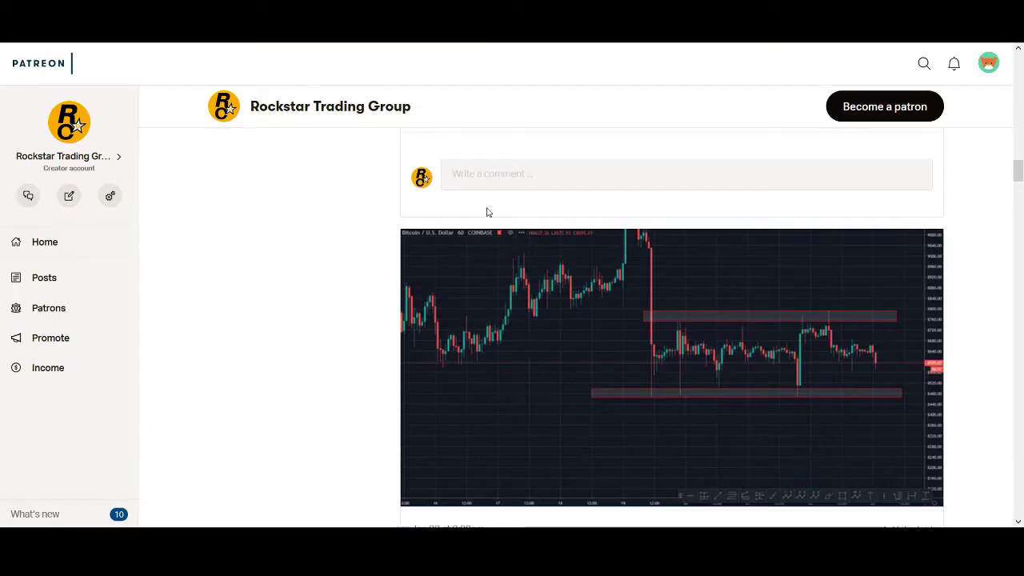
Switch to the Rockstar Trading Group Patreon page and look through the posts around the hourly Bitcoin range chart.
scroll(466, 186, "down", 10)
scroll(565, 301, "up", 1)
scroll(552, 315, "down", 2)
scroll(552, 315, "down", 5)
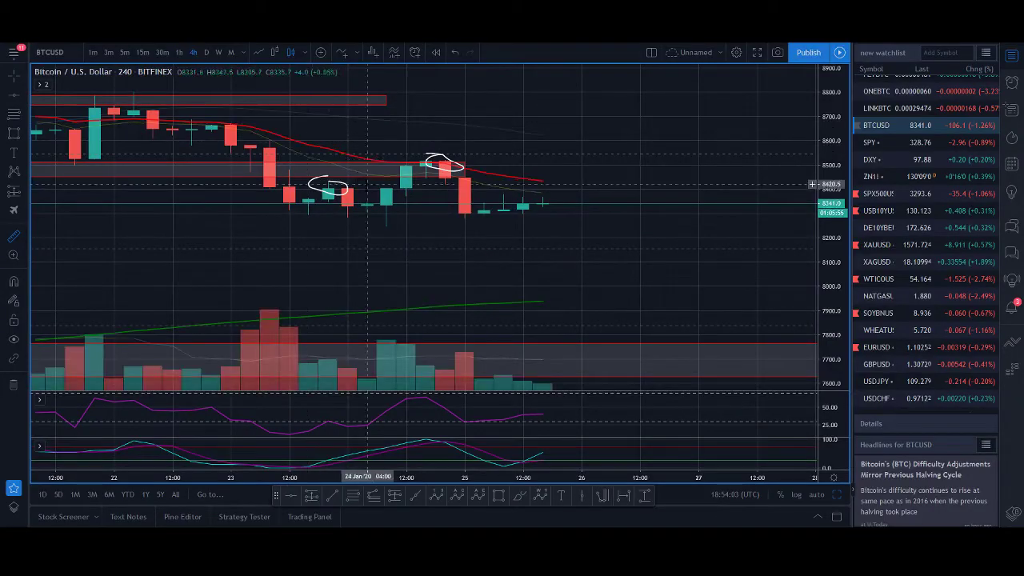
Return to the BTCUSD 1-hour chart and measure from about 8495.2 beside the second circled entry up to 8741.6 near resistance.
scroll(348, 473, "up", 3)
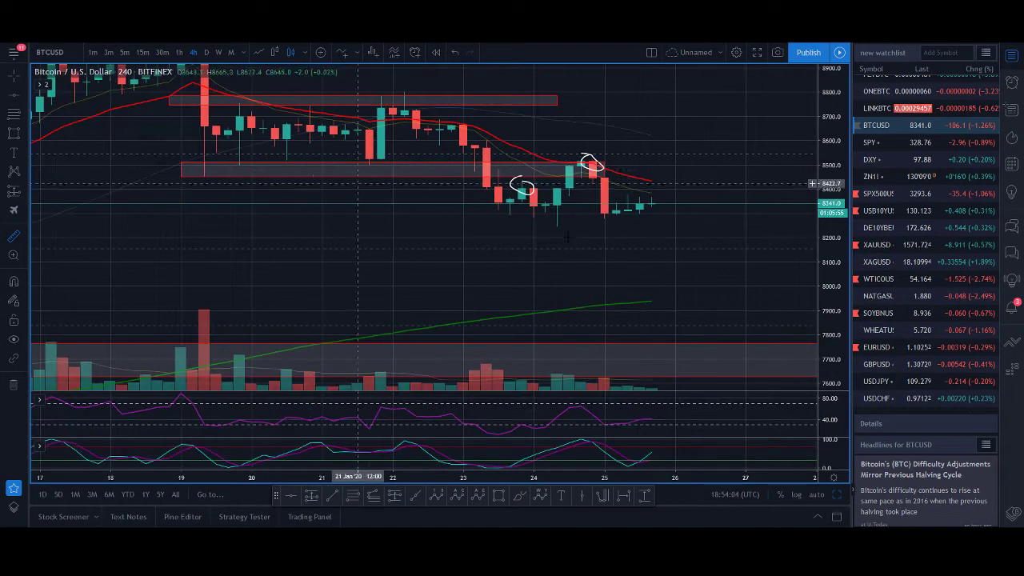
left_click(178, 52)
scroll(681, 104, "down", 3)
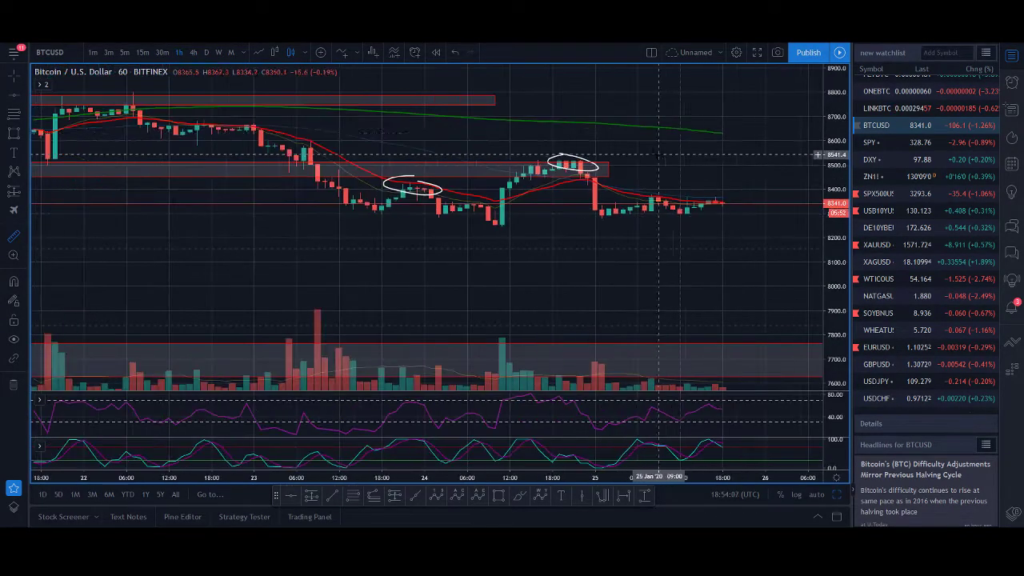
scroll(732, 120, "down", 2)
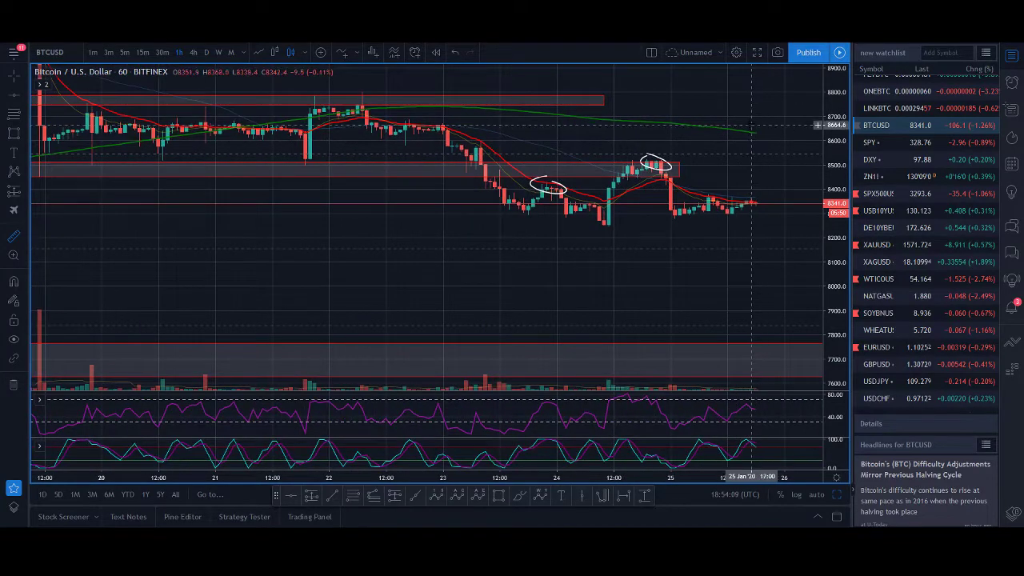
scroll(704, 144, "up", 1)
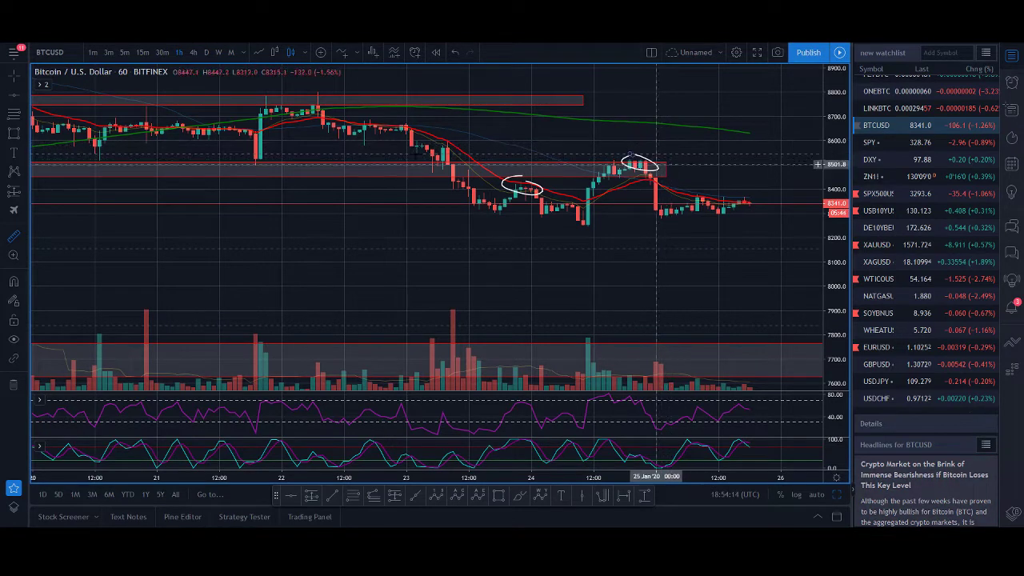
left_click(687, 165, "shift")
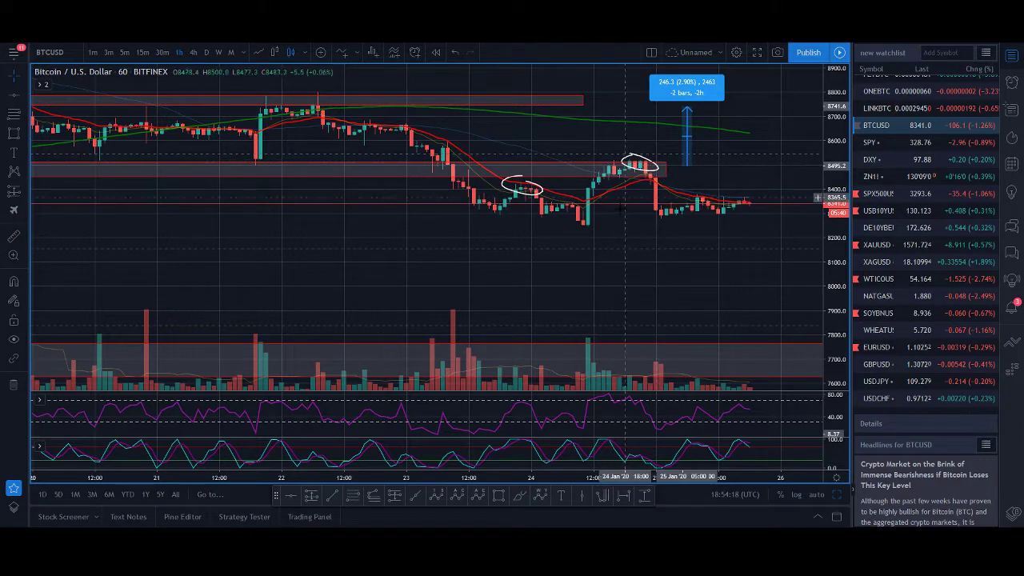
left_click(681, 263)
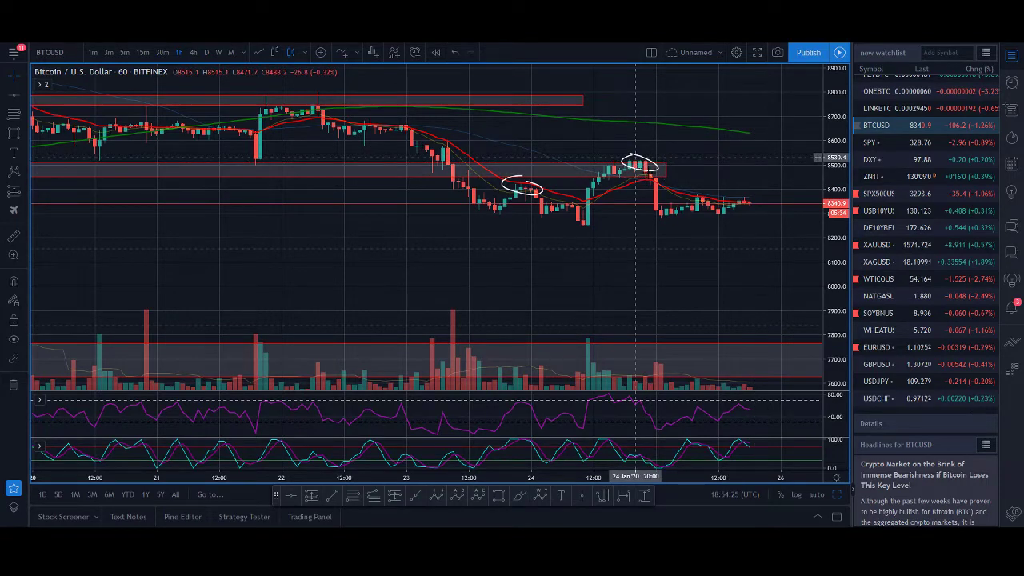
Reset the chart and draw a rectangle over the recent lows from 23 to 26 January between about 8251.1 and 8299.5.
scroll(636, 157, "down", 5)
right_click(640, 245)
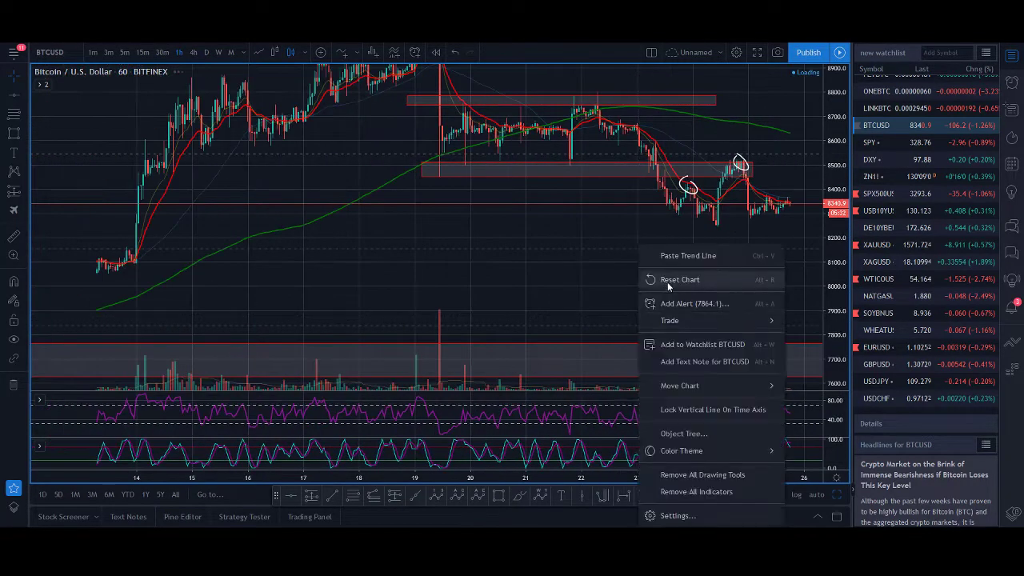
left_click(679, 280)
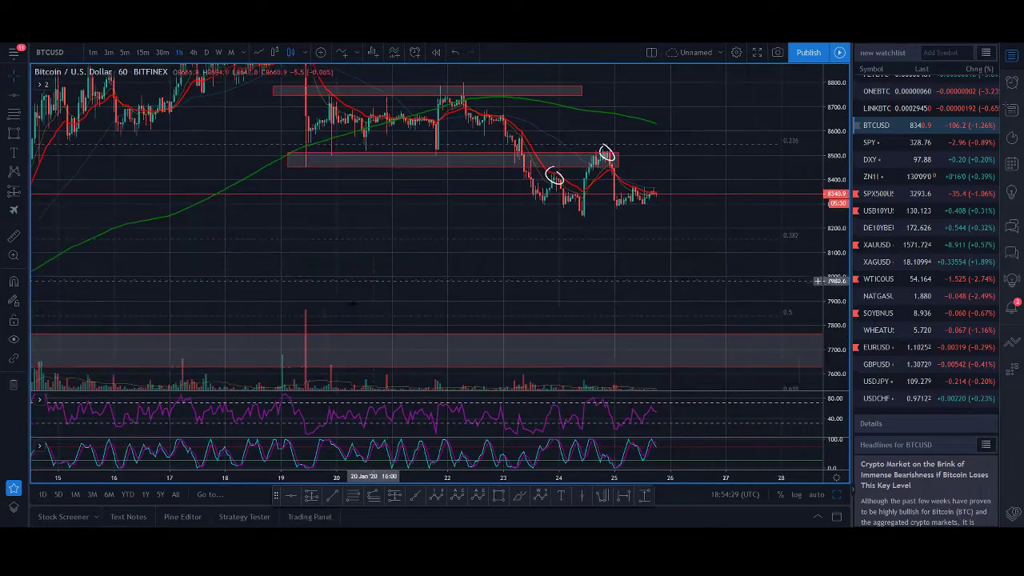
left_click(498, 496)
mouse_move(526, 214)
left_mouse_down()
mouse_move(677, 216)
mouse_move(709, 204)
left_mouse_up()
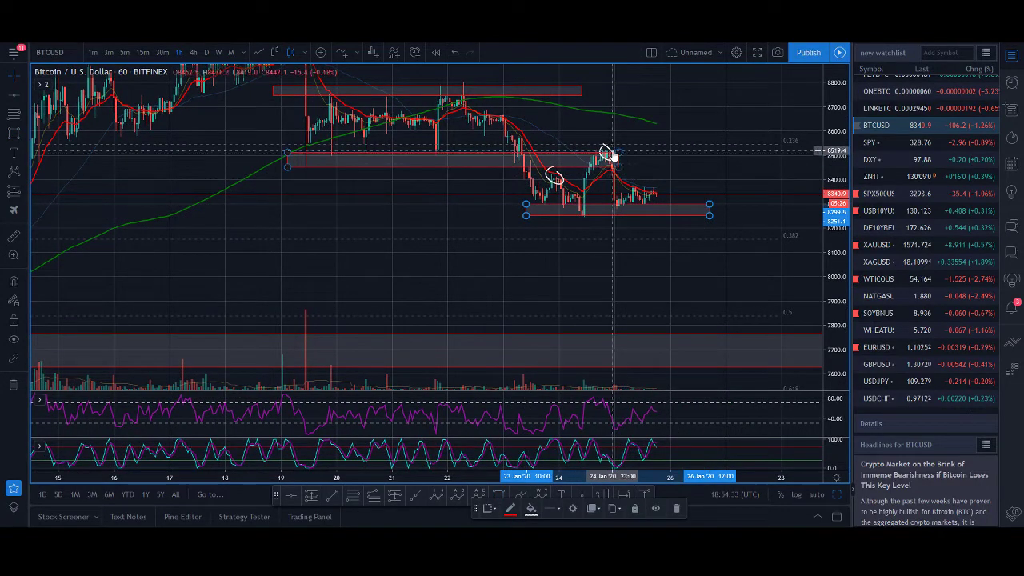
scroll(684, 272, "down", 2)
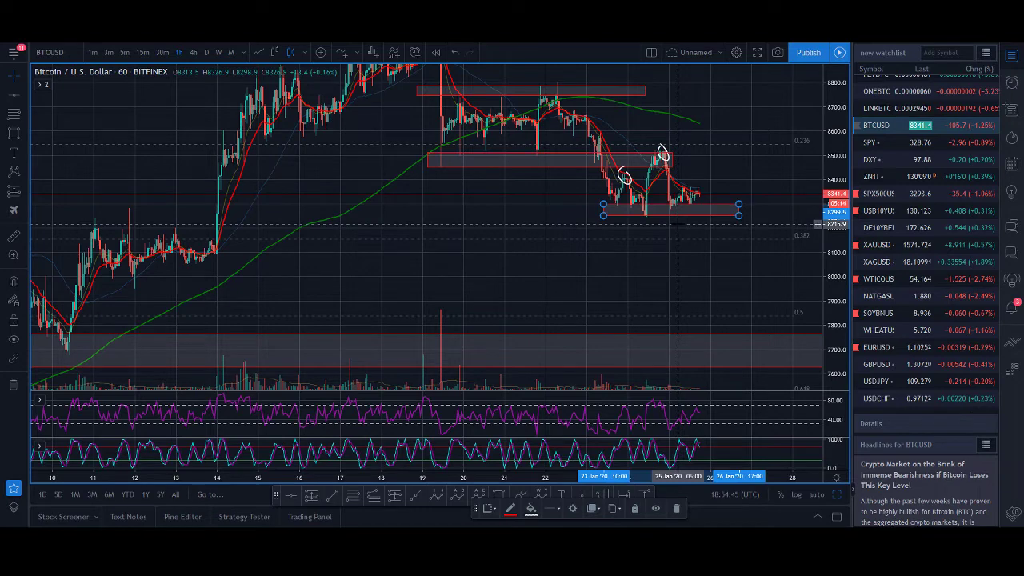
scroll(798, 253, "down", 2)
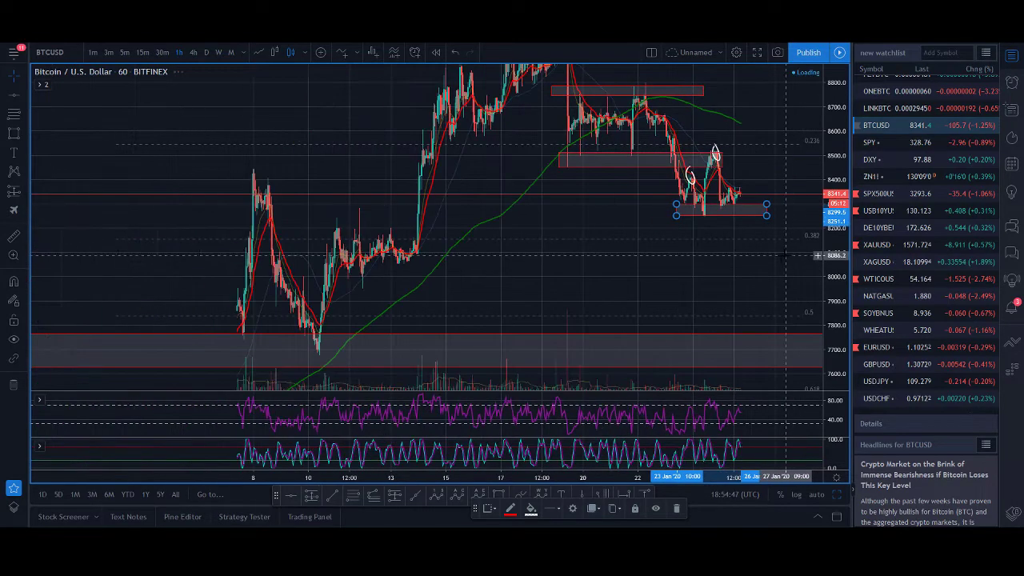
Examine the 1-hour price action around the newly drawn support rectangle and the wider support zone beneath it.
scroll(804, 253, "down", 2)
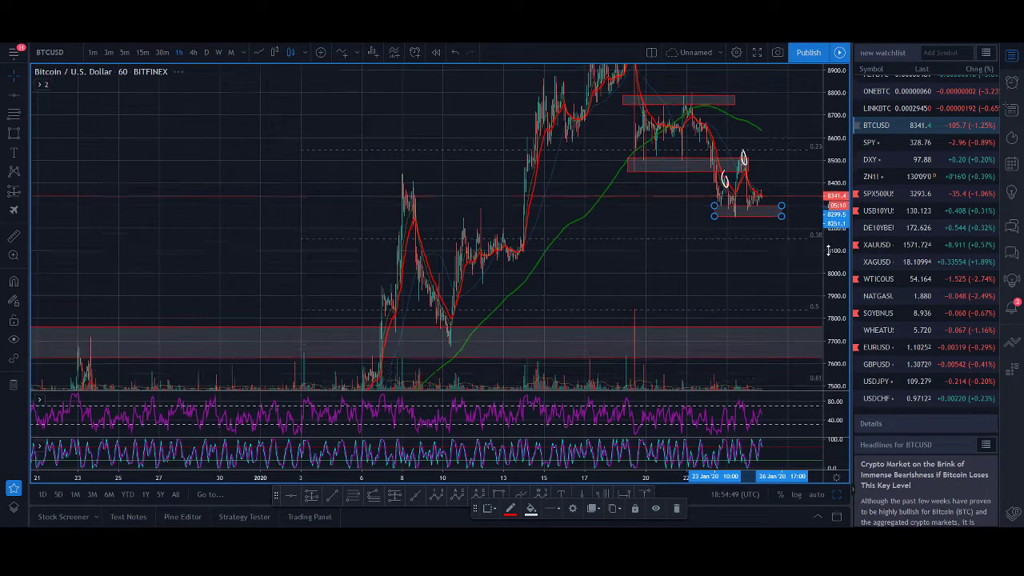
scroll(788, 253, "up", 2)
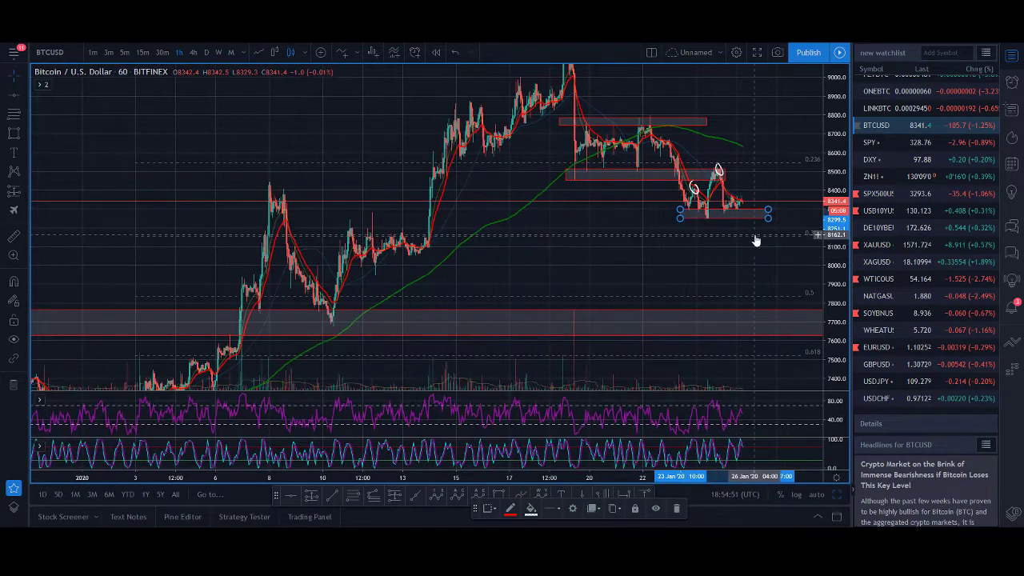
scroll(817, 242, "up", 2)
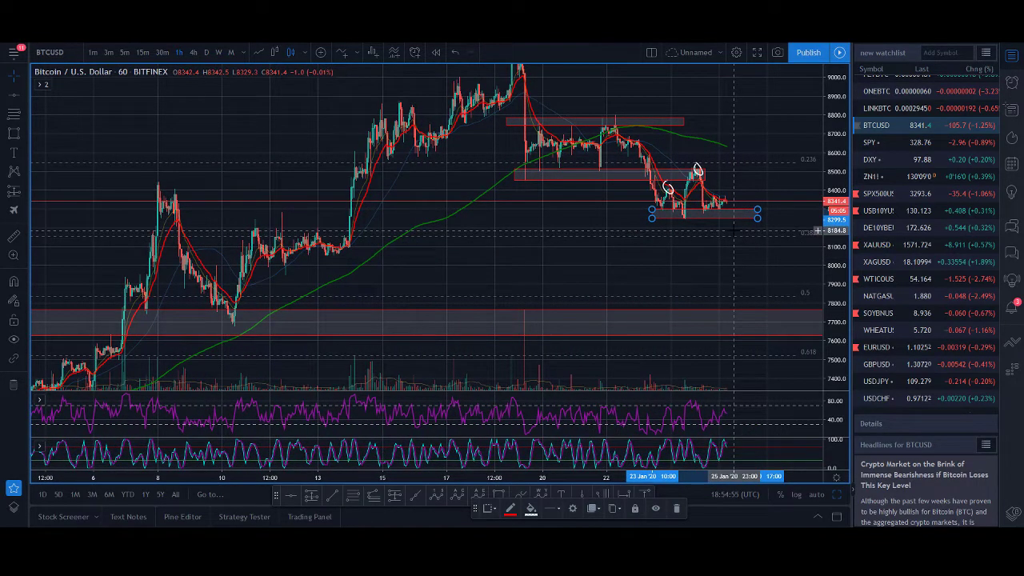
scroll(733, 230, "down", 4)
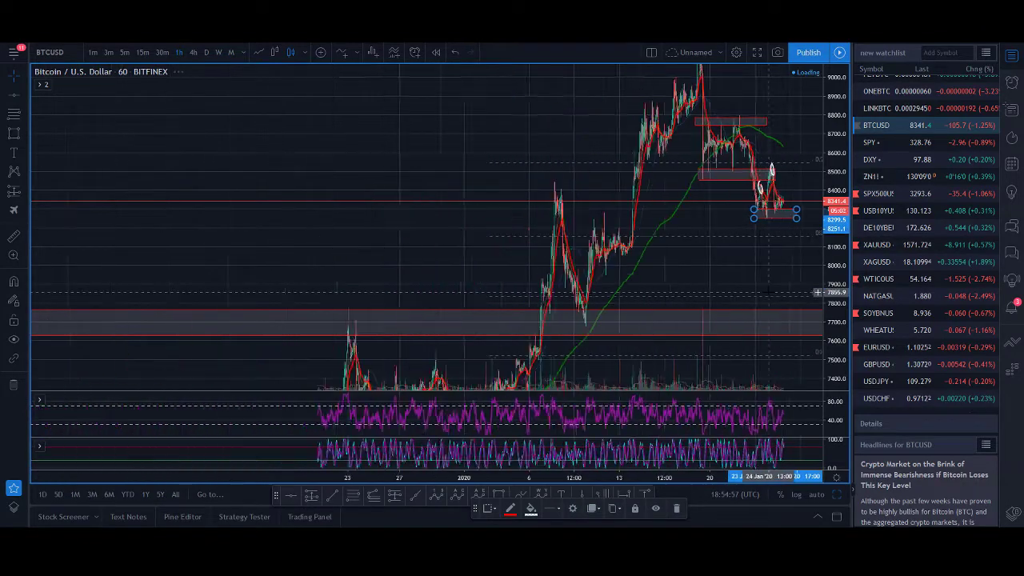
scroll(765, 308, "up", 4)
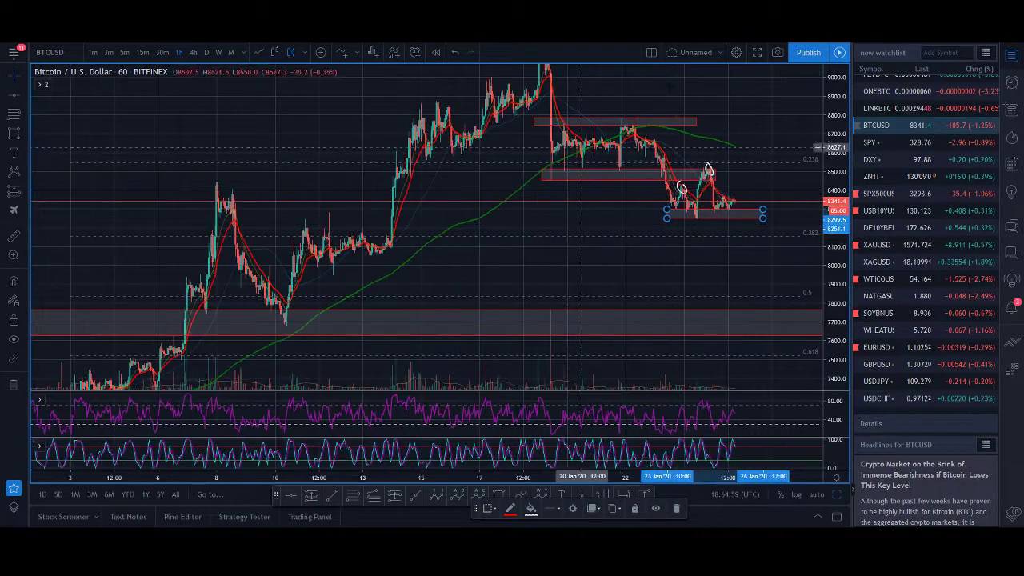
scroll(688, 207, "up", 2)
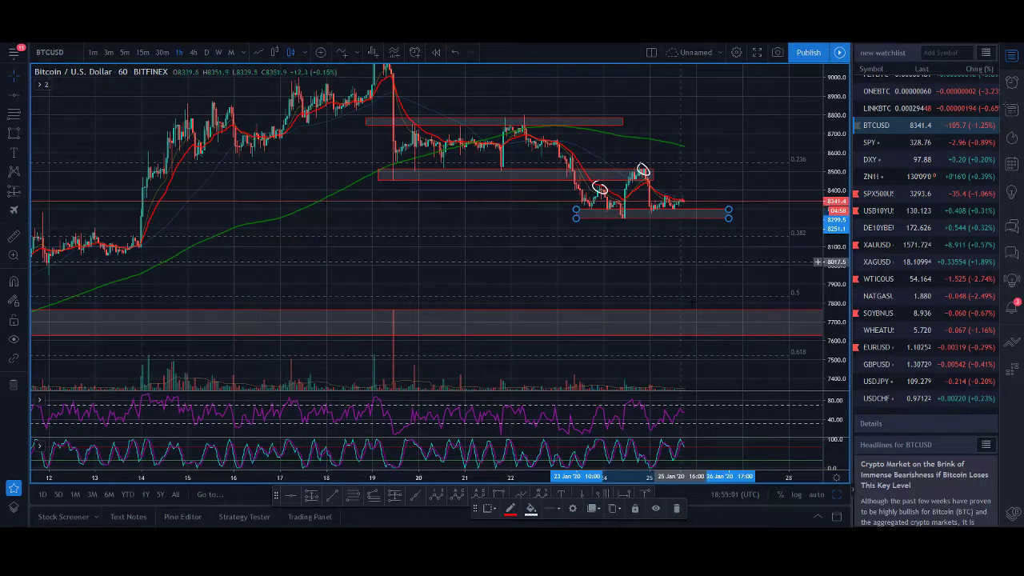
scroll(820, 345, "down", 2)
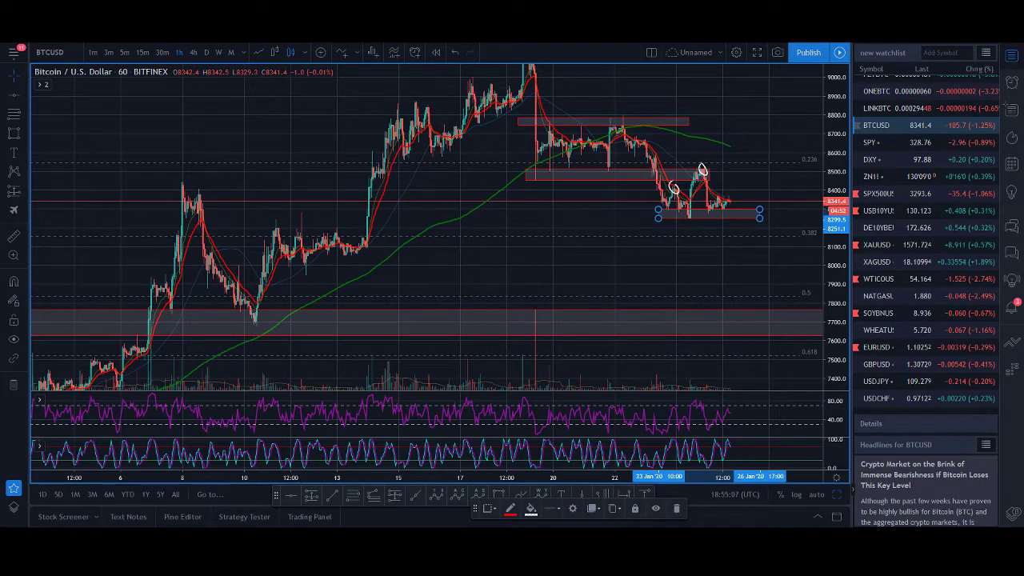
scroll(677, 360, "down", 2)
scroll(706, 340, "up", 4)
scroll(706, 340, "down", 6)
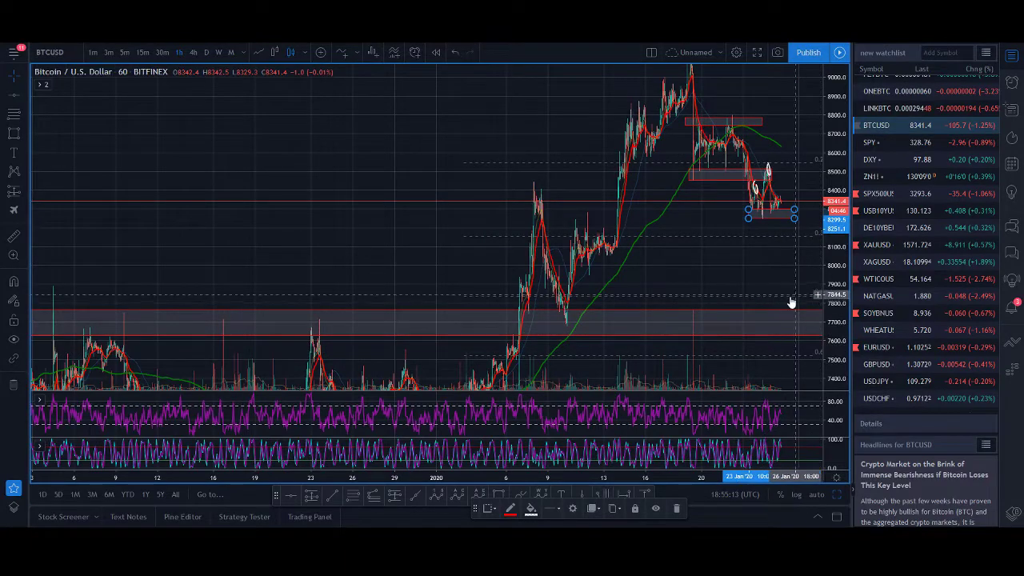
scroll(818, 372, "up", 2)
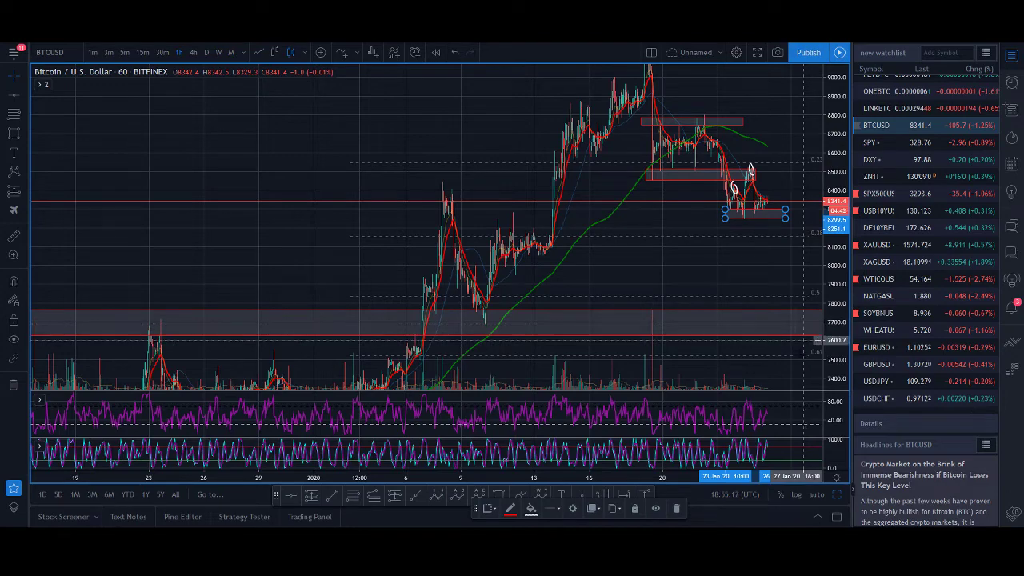
scroll(818, 340, "up", 3)
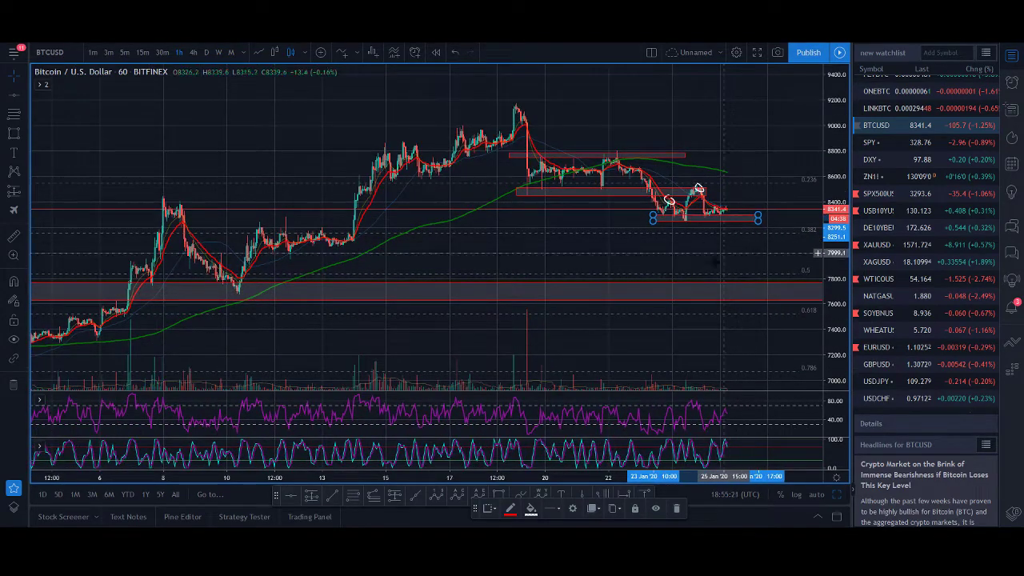
scroll(752, 276, "down", 2)
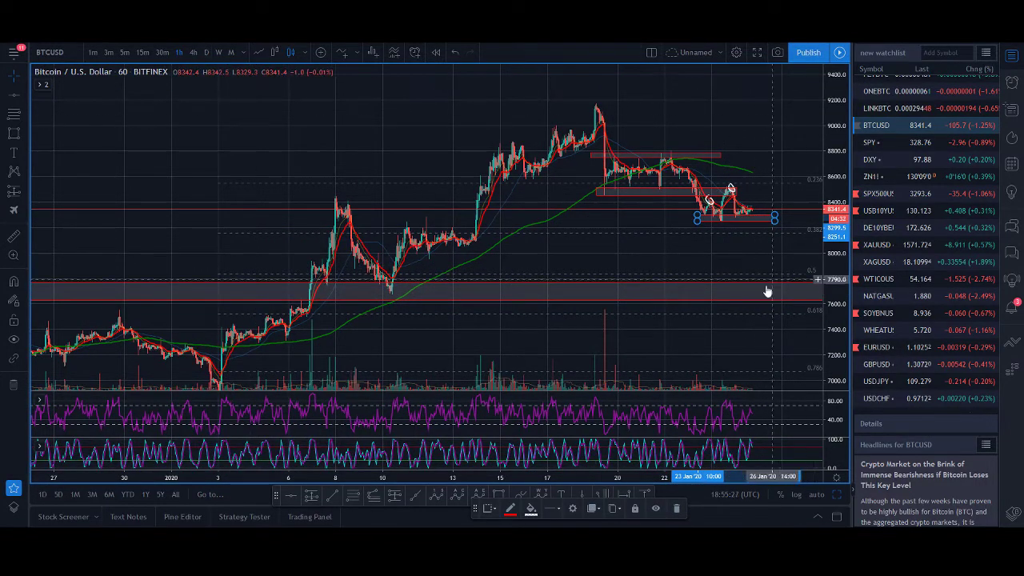
Switch to the daily chart and examine the pullback above the long support zone between the 0.5 and 0.618 Fibonacci levels.
left_click(206, 53)
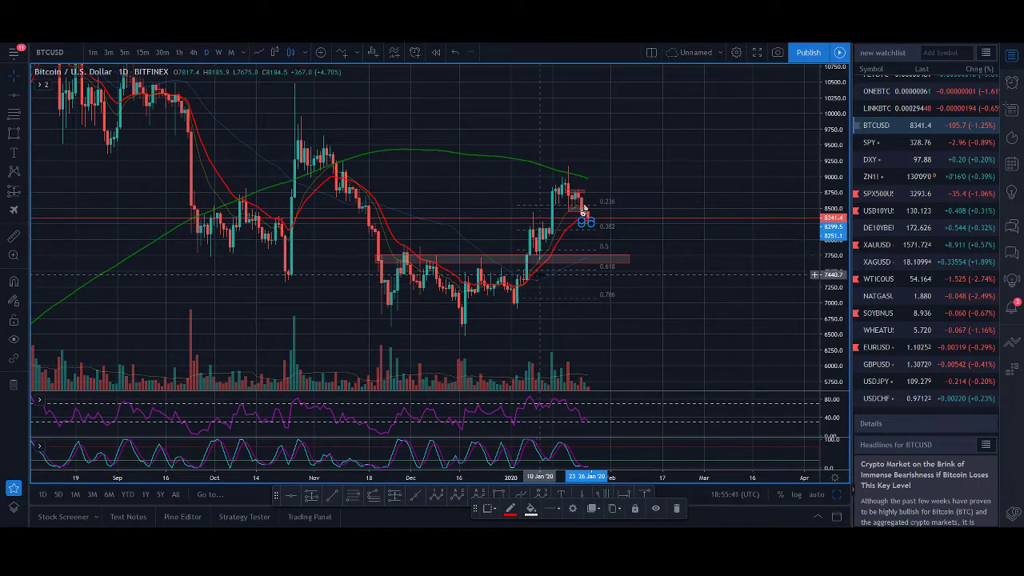
left_click(611, 258)
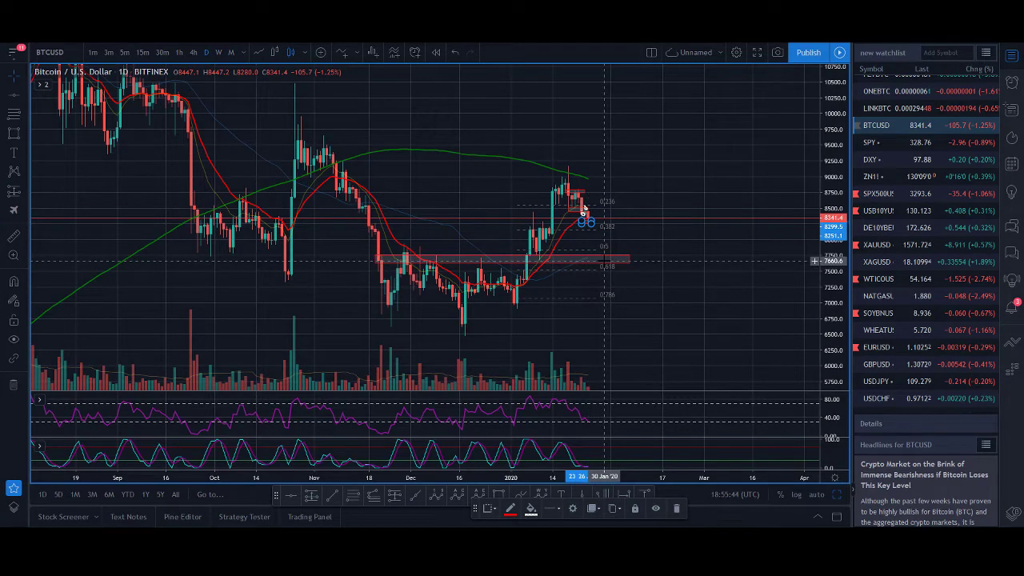
scroll(608, 252, "down", 3)
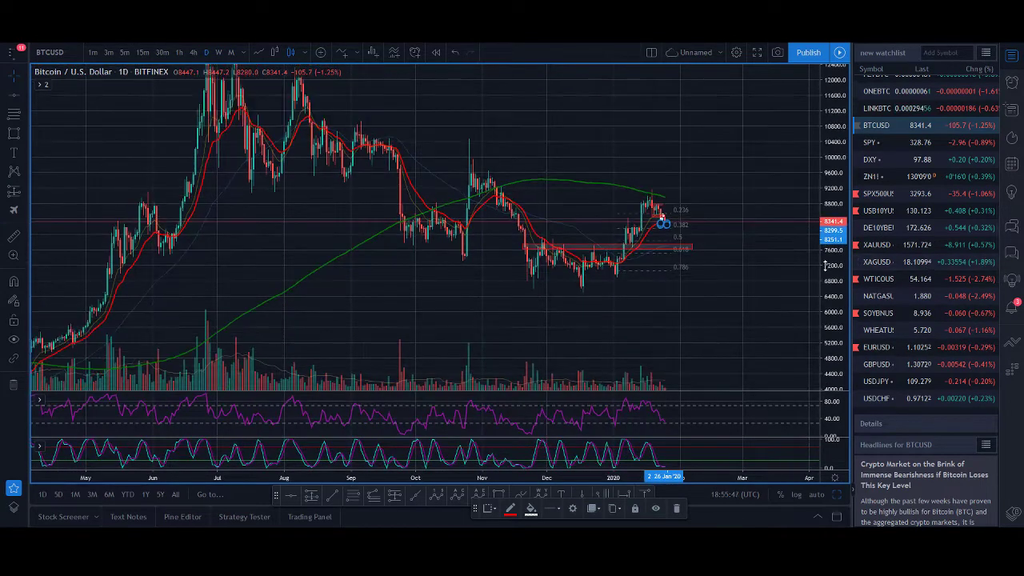
scroll(720, 278, "up", 3)
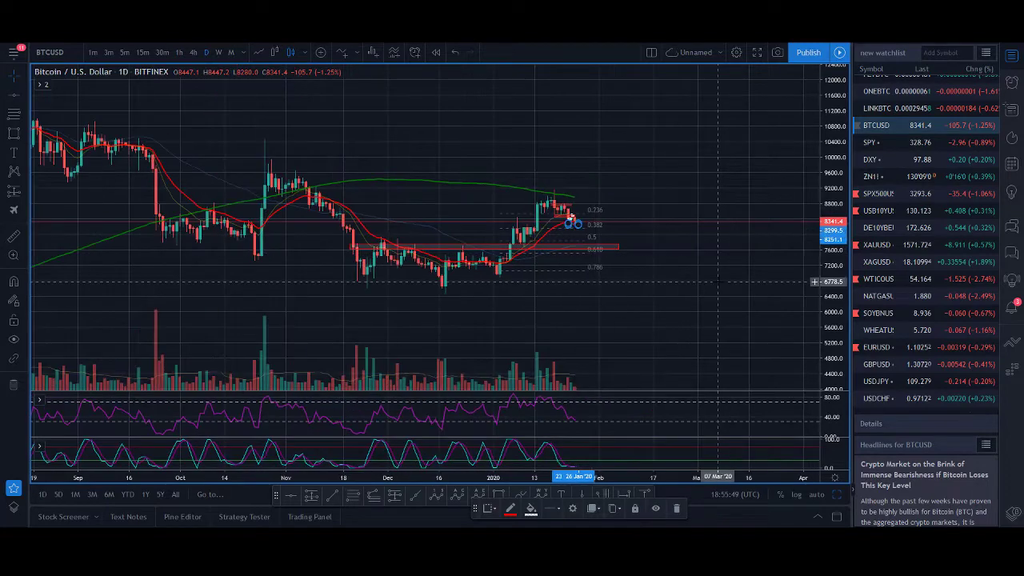
scroll(717, 282, "up", 1)
Compare the recent decline and its marked zones on the 4-hour chart and again on the daily chart.
left_click(193, 52)
scroll(630, 182, "up", 2)
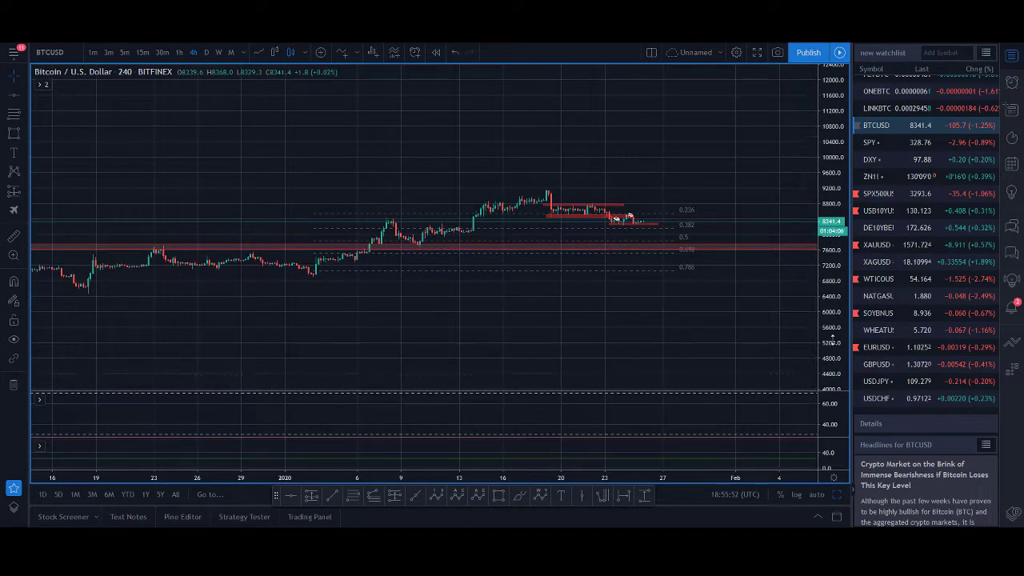
scroll(630, 183, "up", 2)
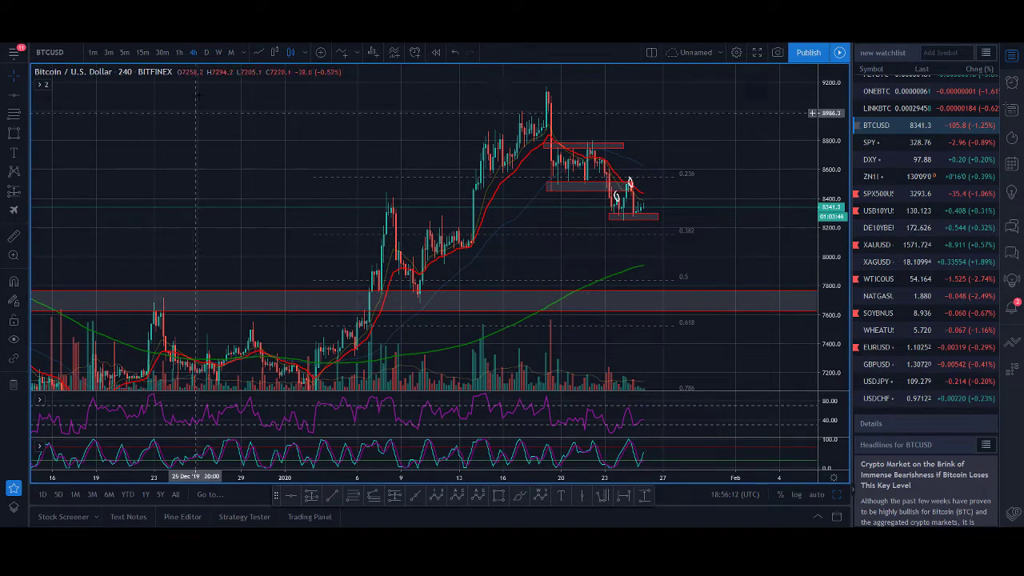
left_click(203, 54)
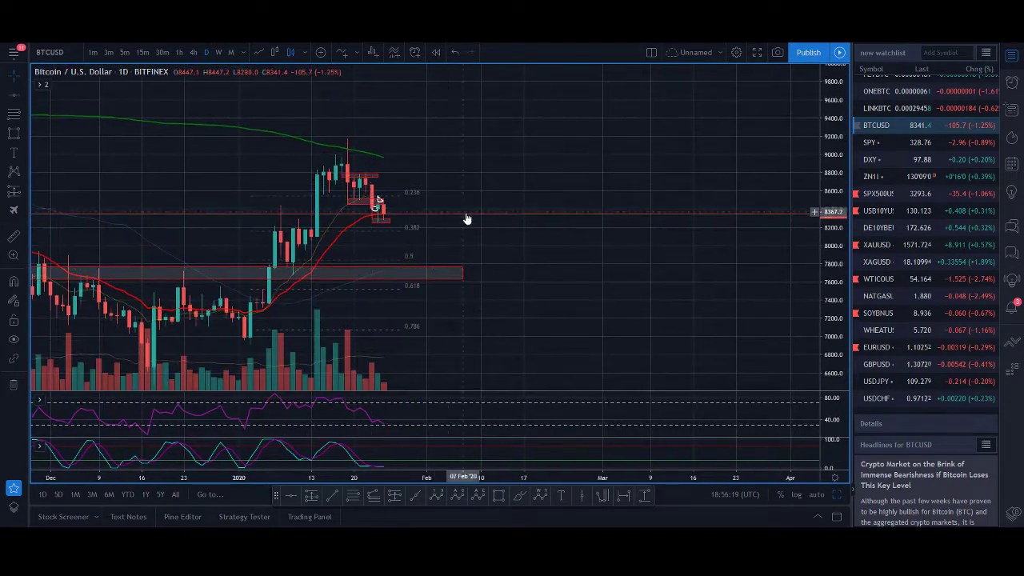
scroll(221, 84, "up", 4)
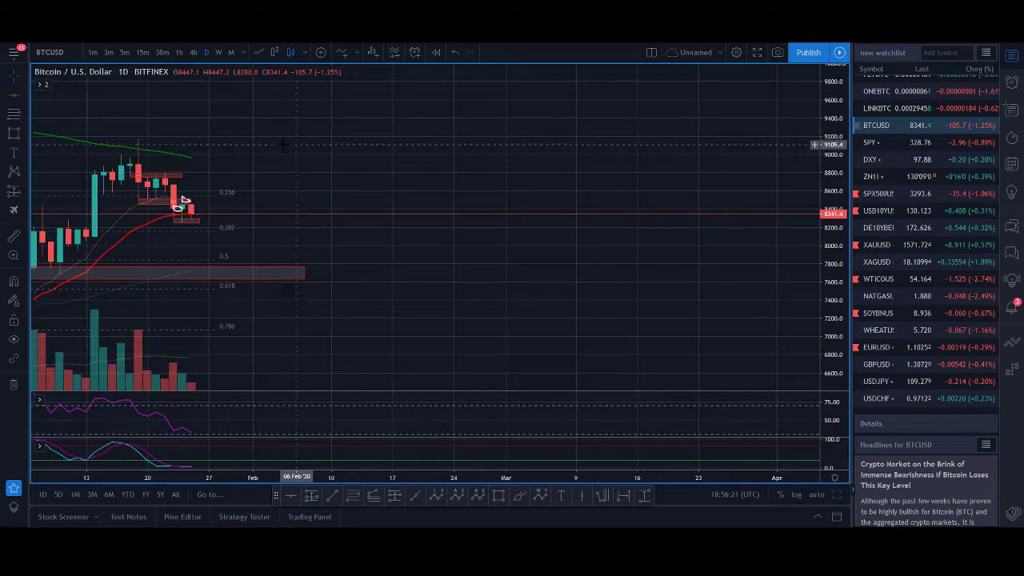
Return to the 1-hour chart and examine the two circled short entries between the resistance and support rectangles.
left_click(179, 52)
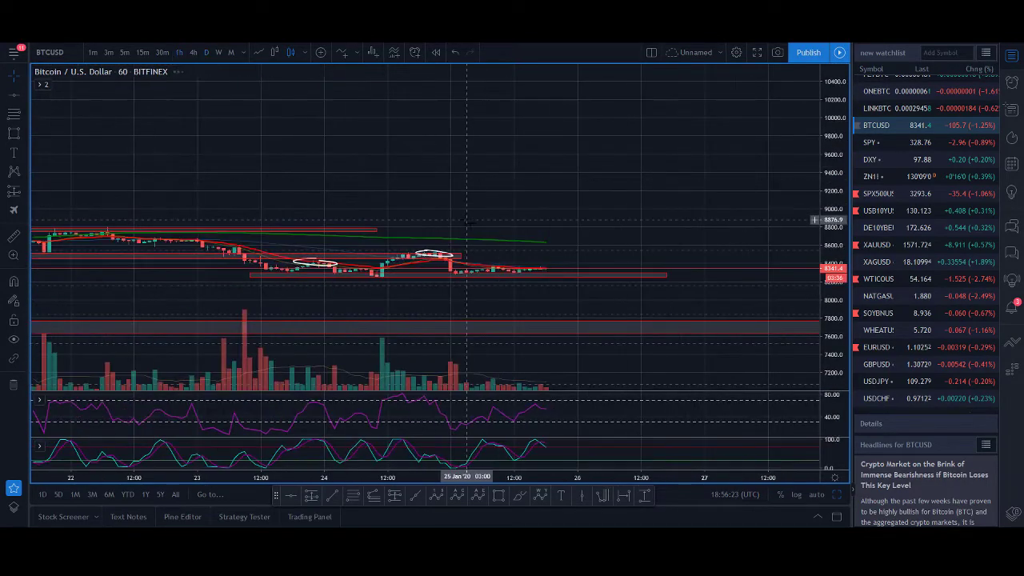
scroll(416, 200, "down", 3)
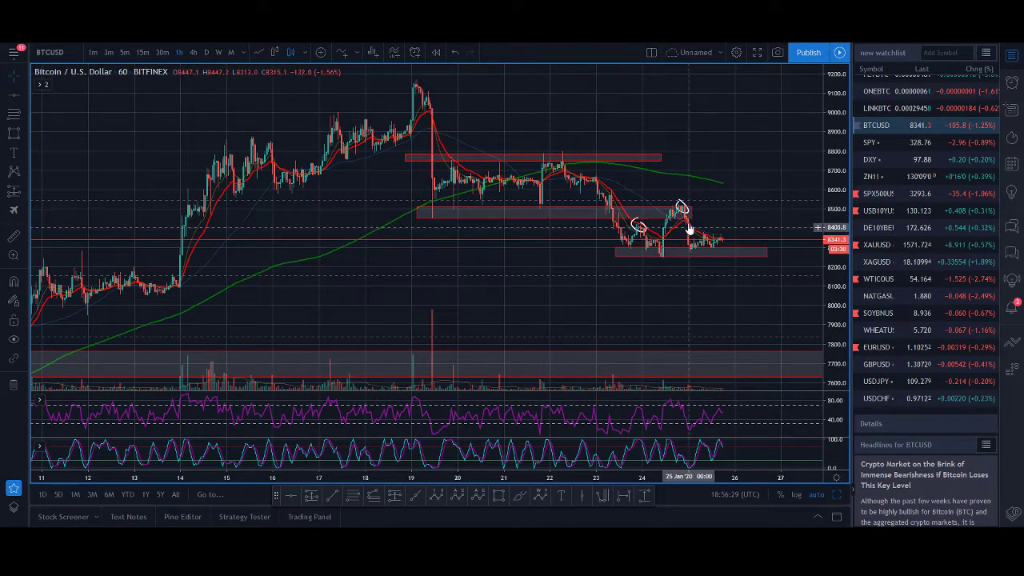
scroll(681, 214, "down", 4)
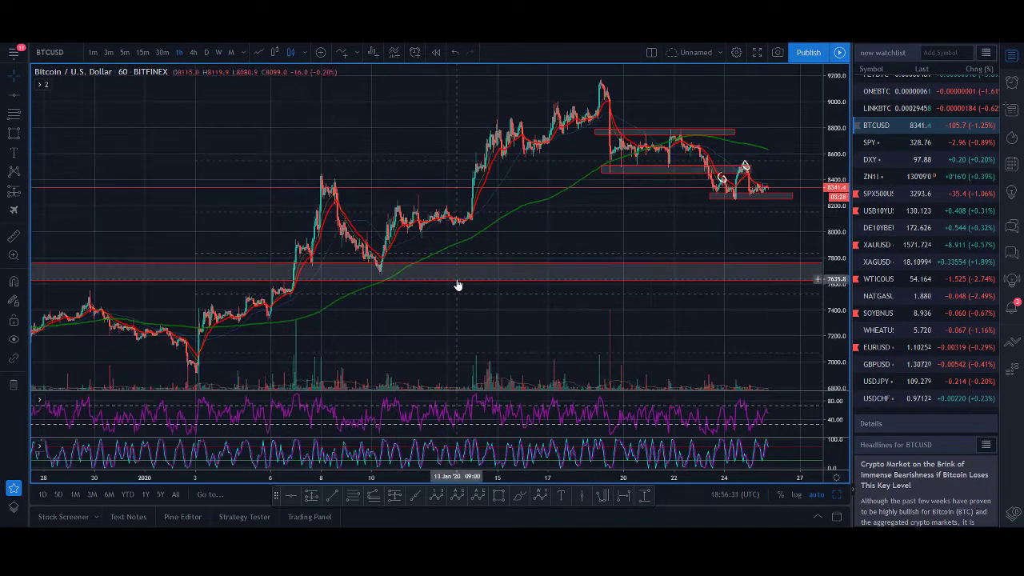
scroll(461, 274, "up", 5)
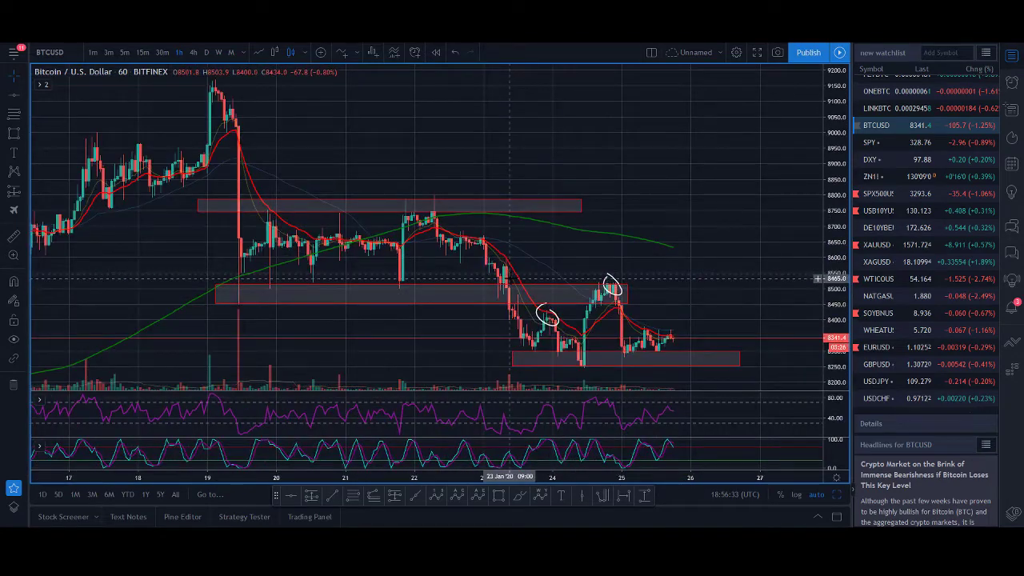
Go up through the 4-hour and daily charts to the weekly chart and examine the latest candles around the Fibonacci levels.
left_click(192, 52)
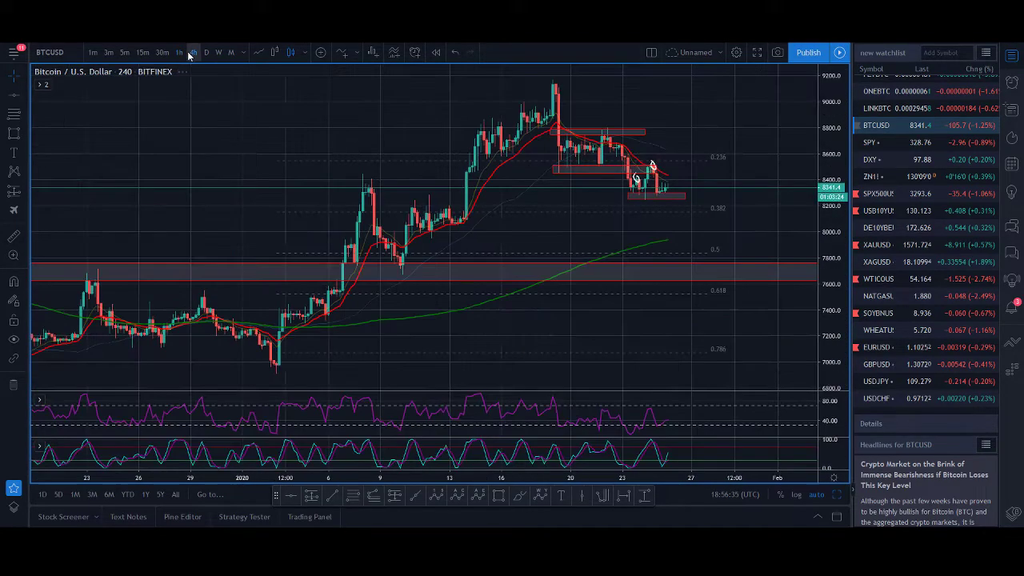
left_click(206, 52)
scroll(648, 320, "up", 5)
scroll(833, 328, "up", 5)
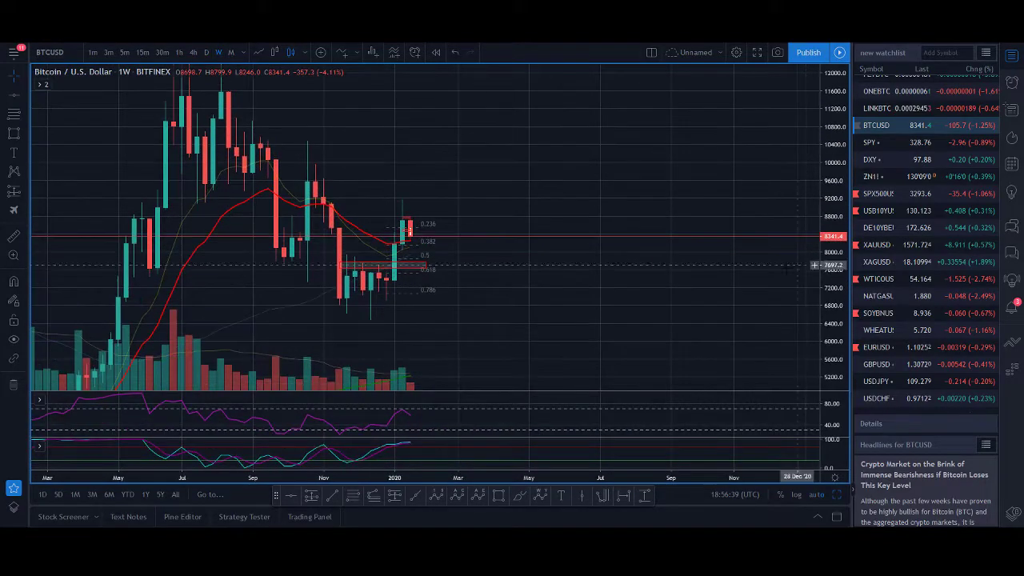
left_click_drag(247, 184, 653, 129)
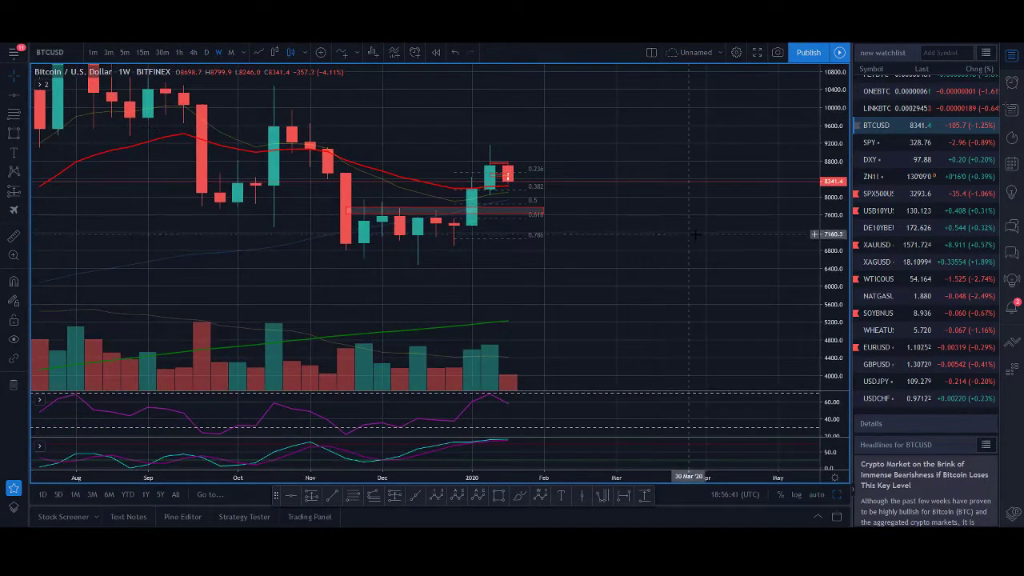
scroll(690, 239, "up", 2)
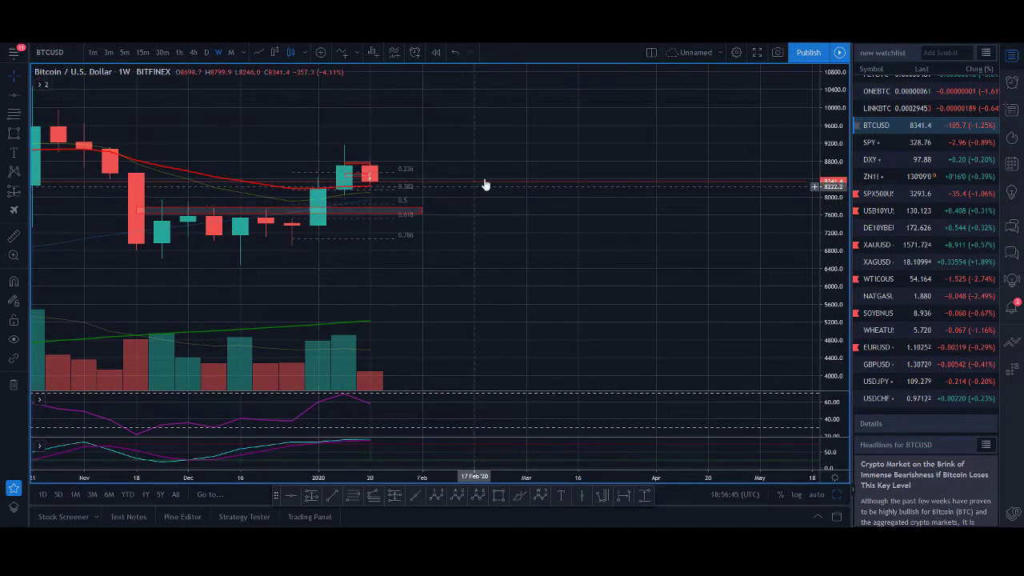
left_click_drag(474, 233, 520, 240)
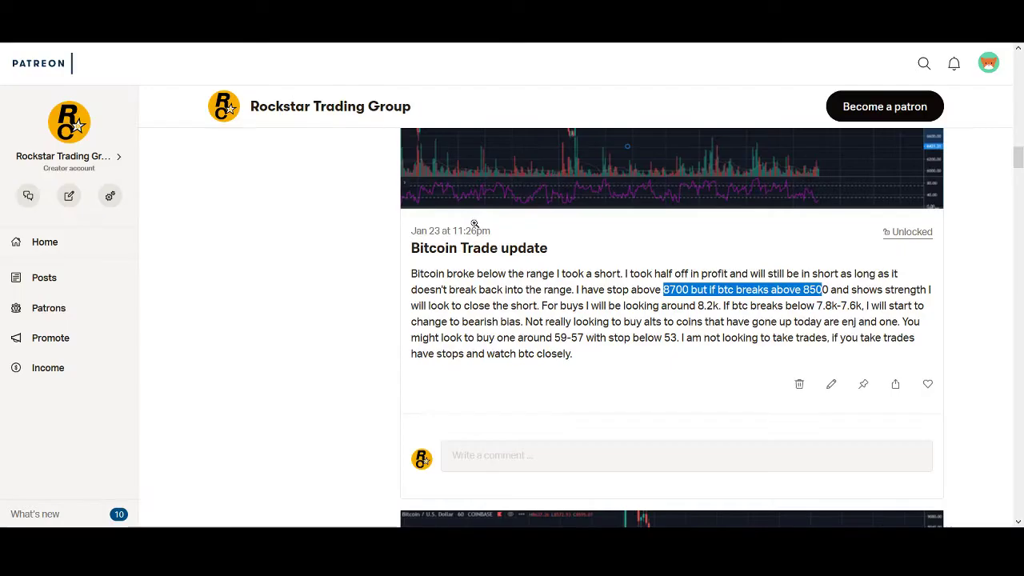
Look over the "Bitcoin Trade update" post on the Patreon page, and return to the BTCUSD 1-hour chart with automatic price scaling.
scroll(558, 234, "up", 8)
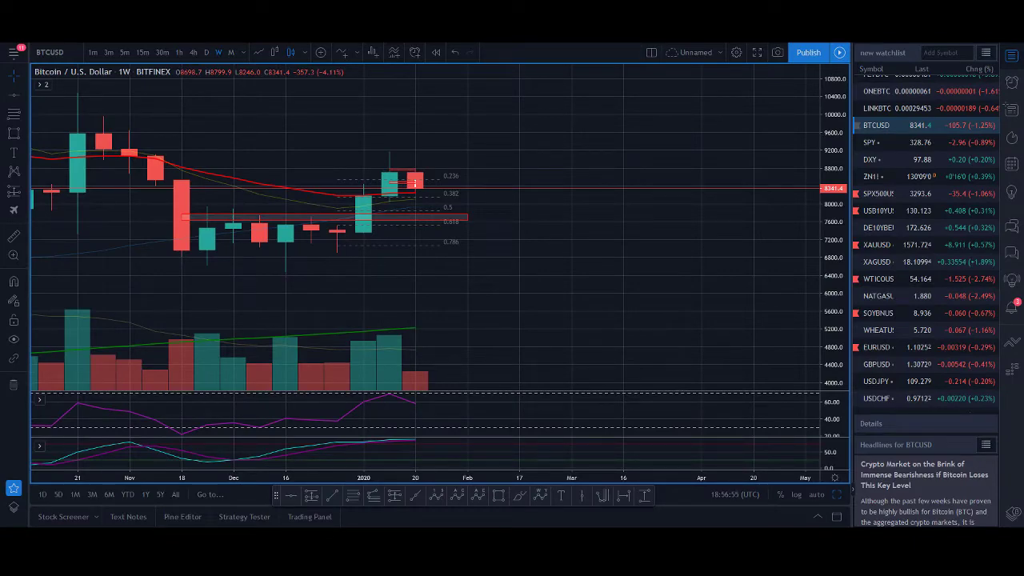
left_click(182, 52)
left_click(815, 495)
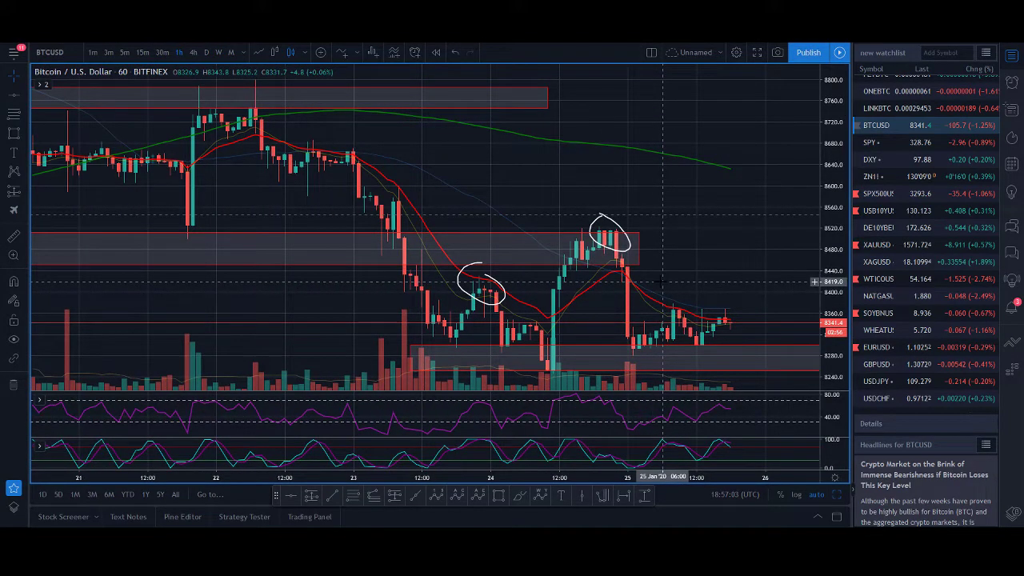
Examine the latest hourly candles between the support rectangle and the resistance zone beside the second circled entry.
scroll(696, 264, "up", 2)
scroll(696, 260, "up", 2)
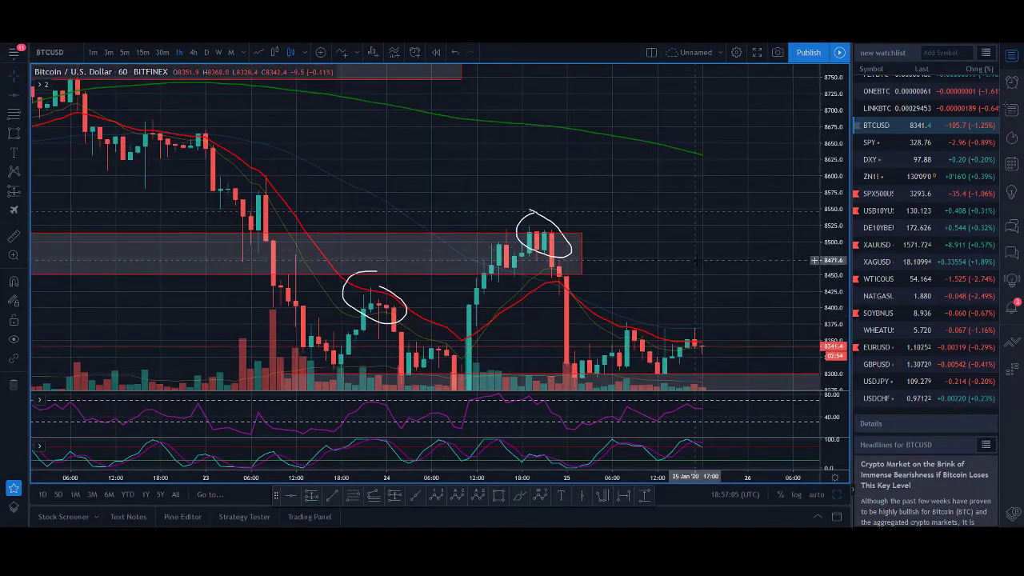
scroll(716, 360, "down", 2)
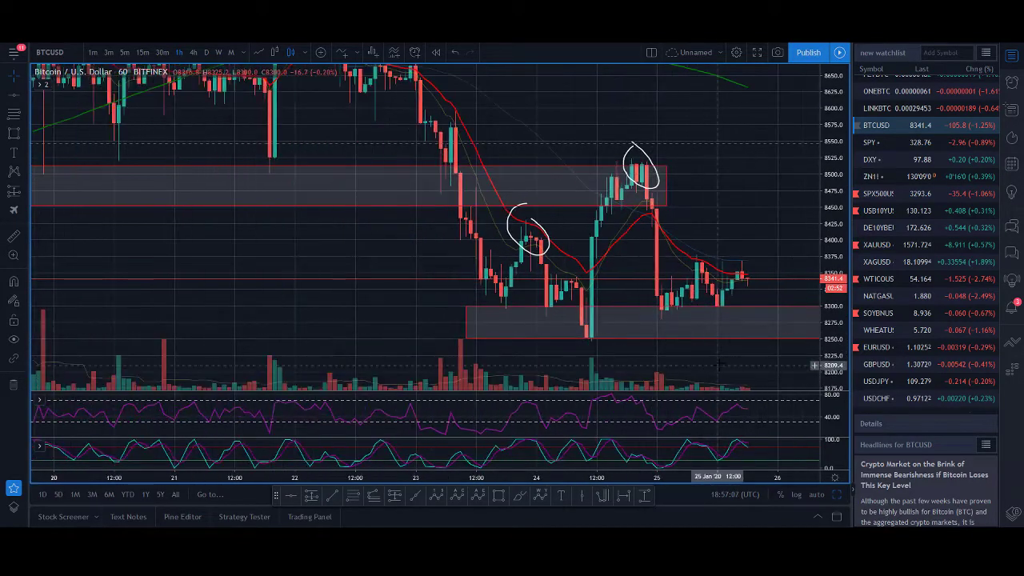
left_click_drag(719, 365, 679, 318)
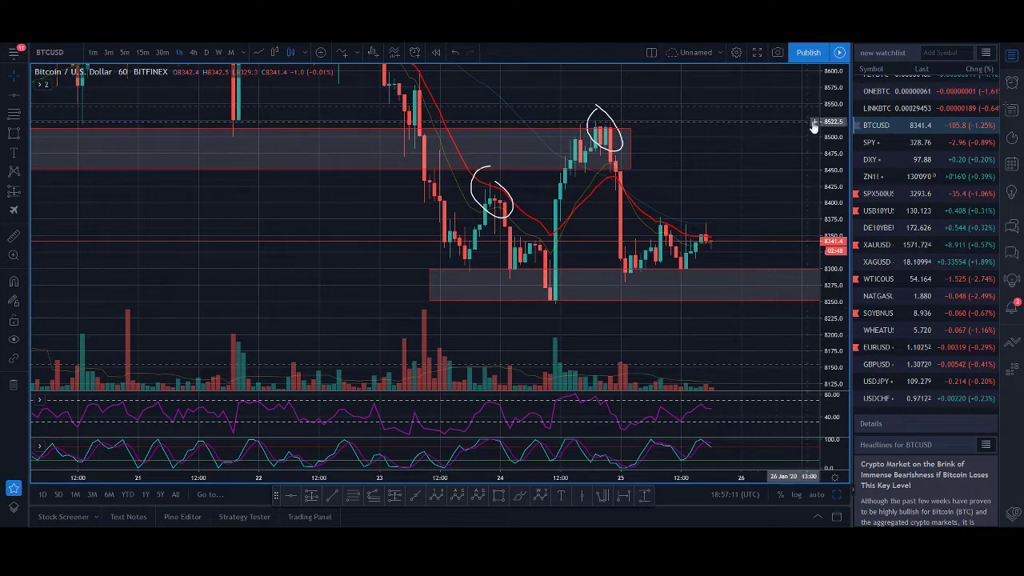
scroll(750, 286, "down", 2)
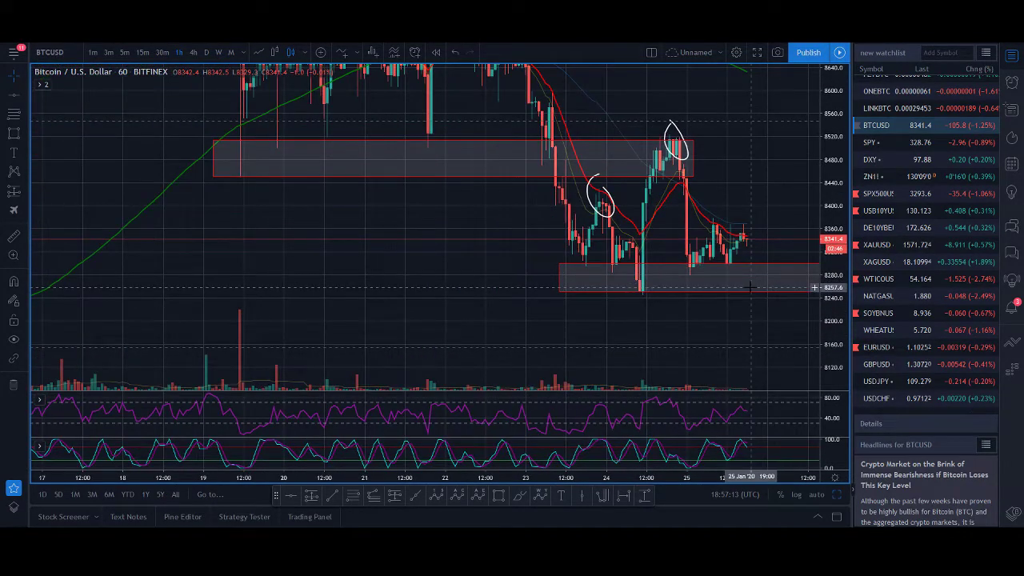
scroll(748, 288, "up", 2)
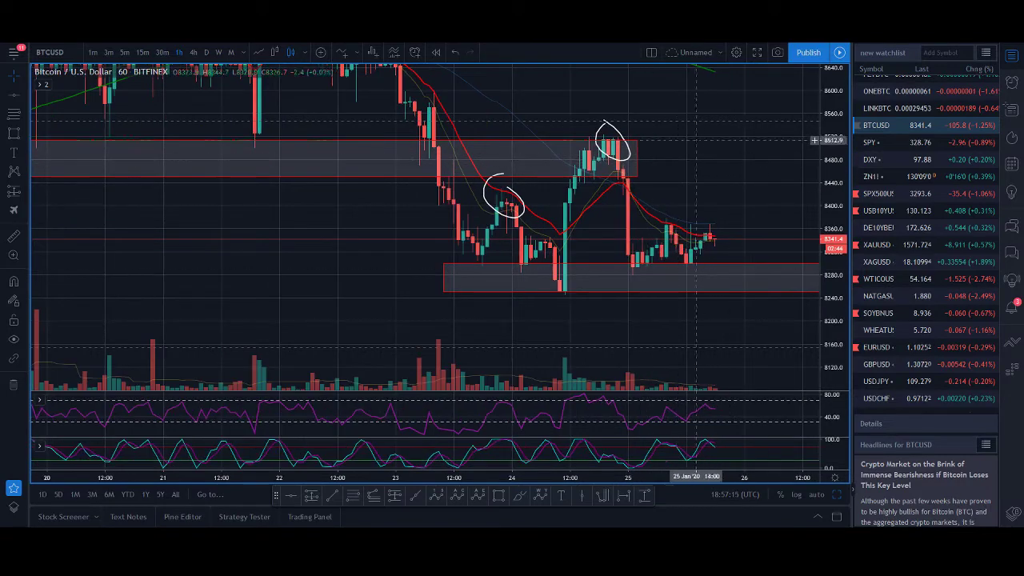
Look over the Rockstar Trading channel's uploads on YouTube and the recent posts in the Crypto Investors Network group on Facebook.
left_click_drag(730, 180, 664, 220)
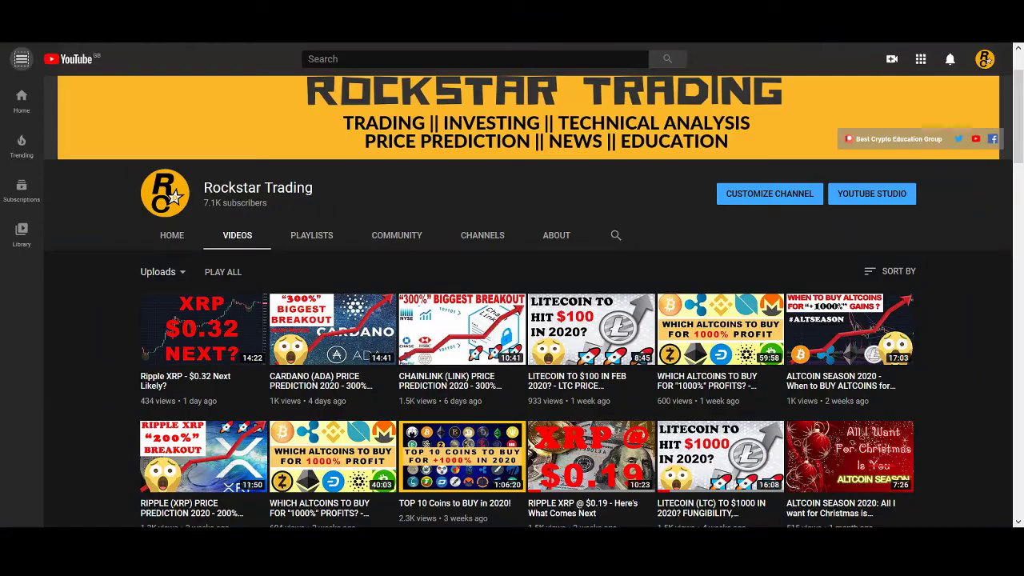
scroll(471, 274, "down", 3)
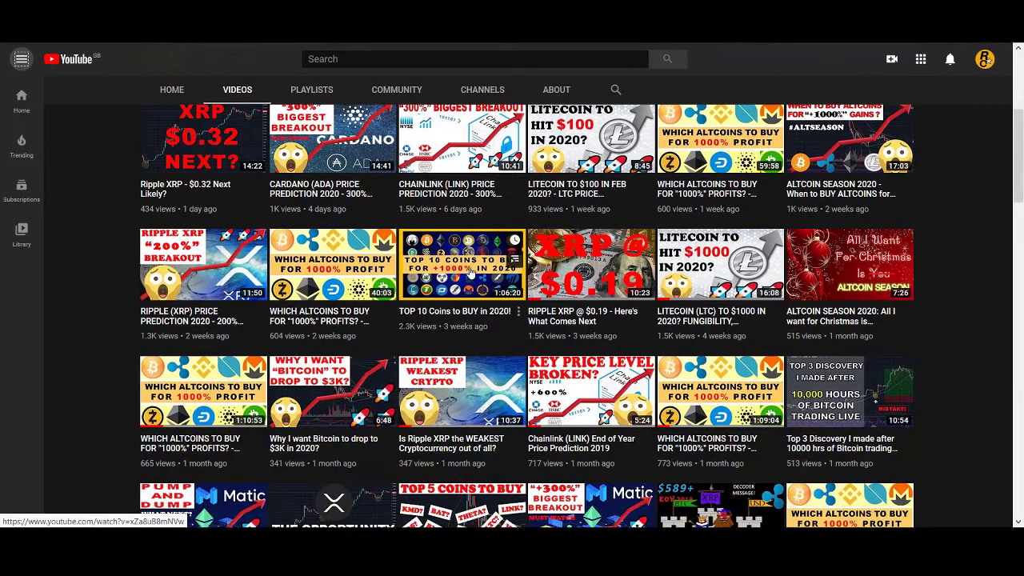
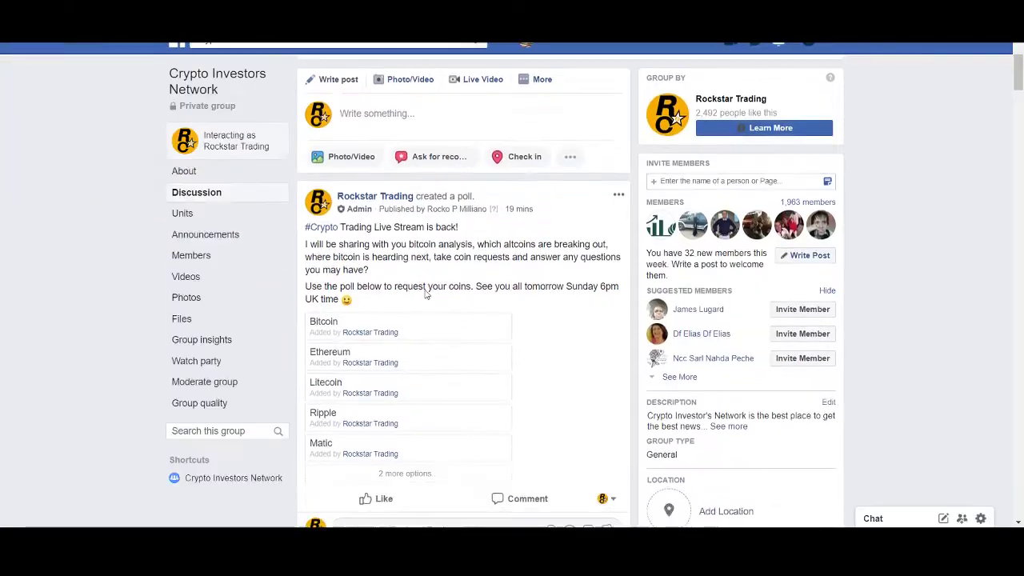
scroll(426, 293, "down", 10)
scroll(426, 296, "down", 2)
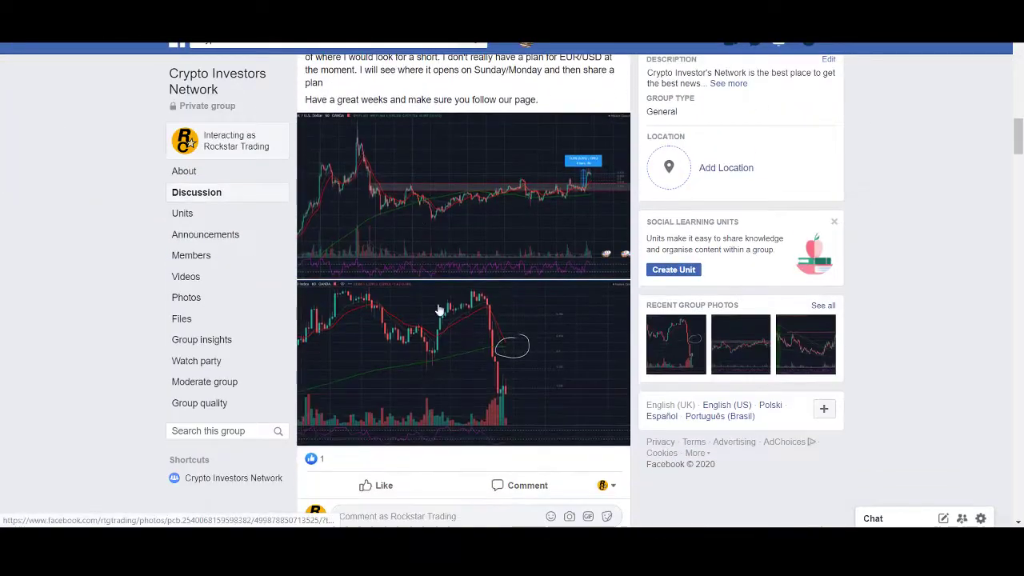
left_click(464, 337)
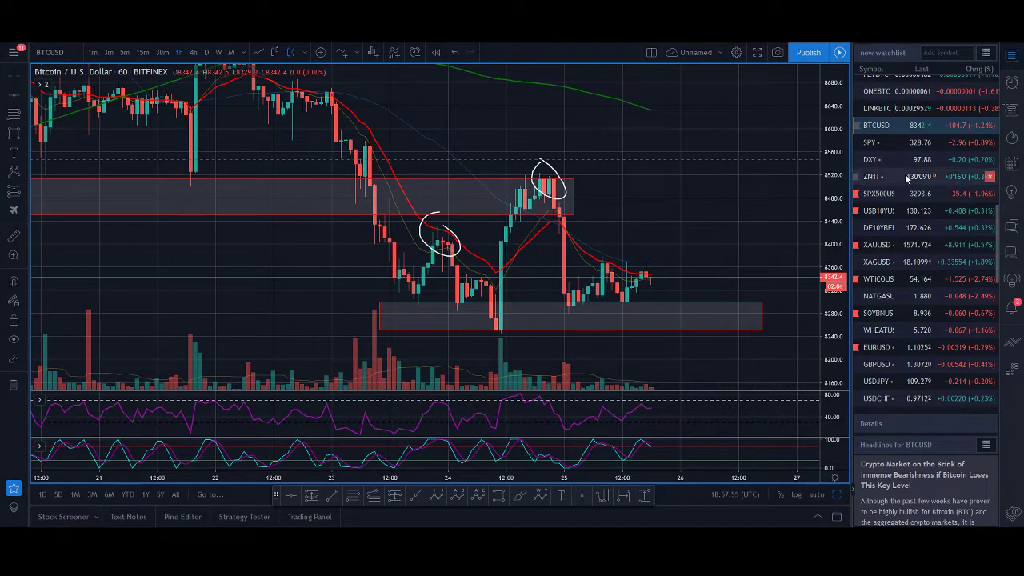
Return to the trading chart, open West Texas Oil (WTICOUSD) from the watchlist, and examine its latest hourly decline.
left_click(920, 280)
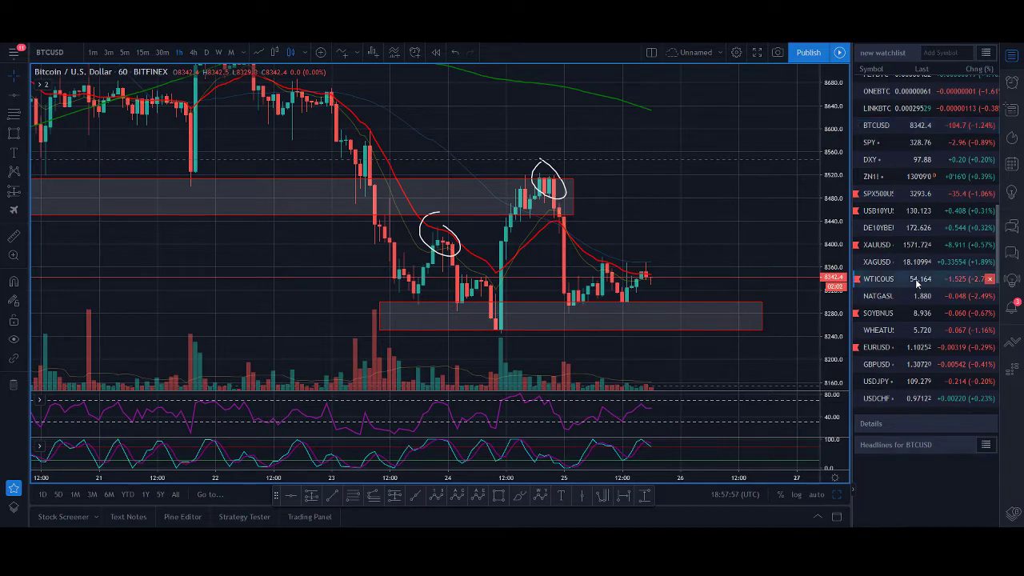
scroll(806, 301, "down", 3)
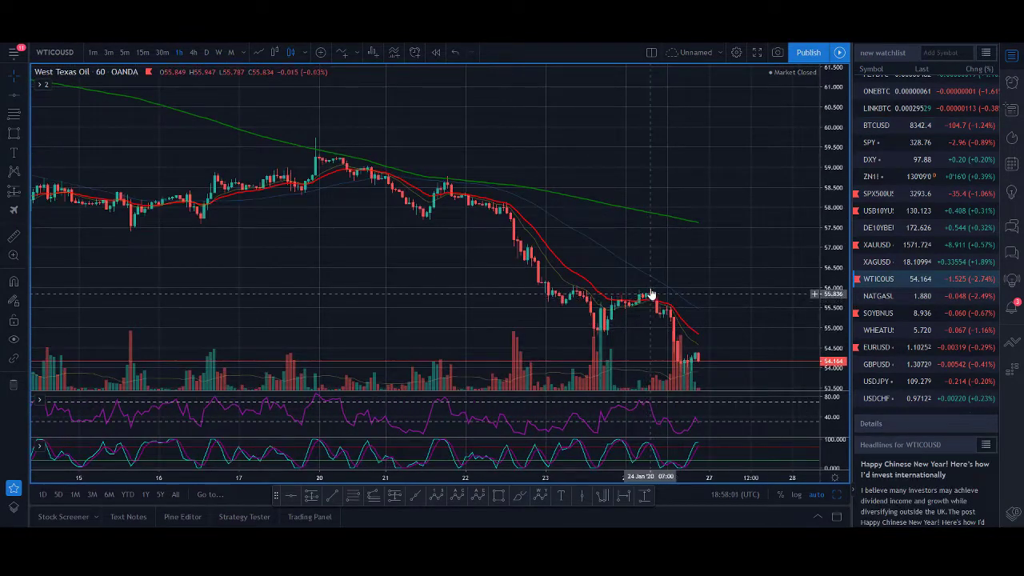
scroll(709, 243, "right", 2)
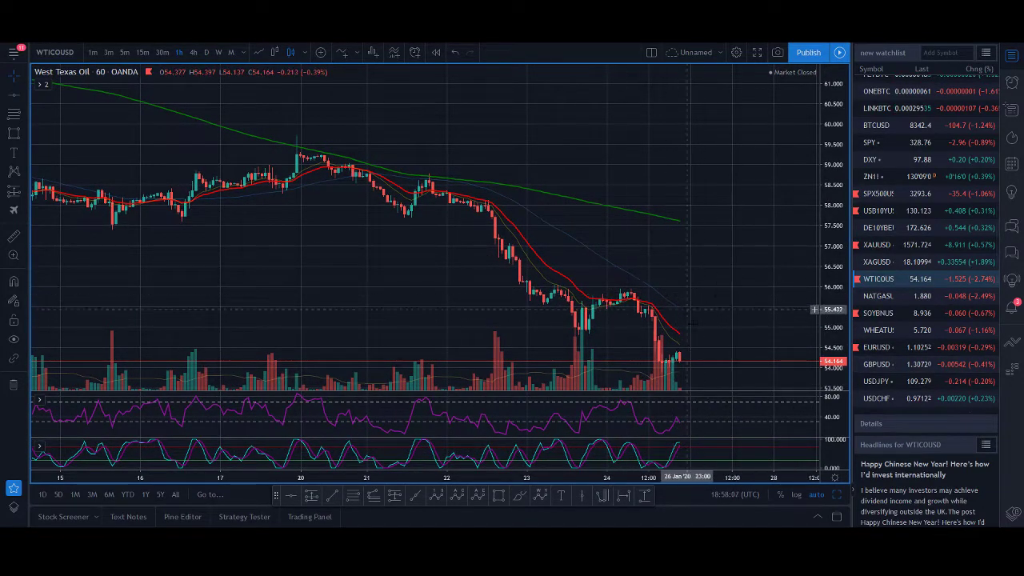
Open the SPX500USD chart from the watchlist and examine the circled retracement zone on the 1-hour and daily timeframes.
left_click(865, 199)
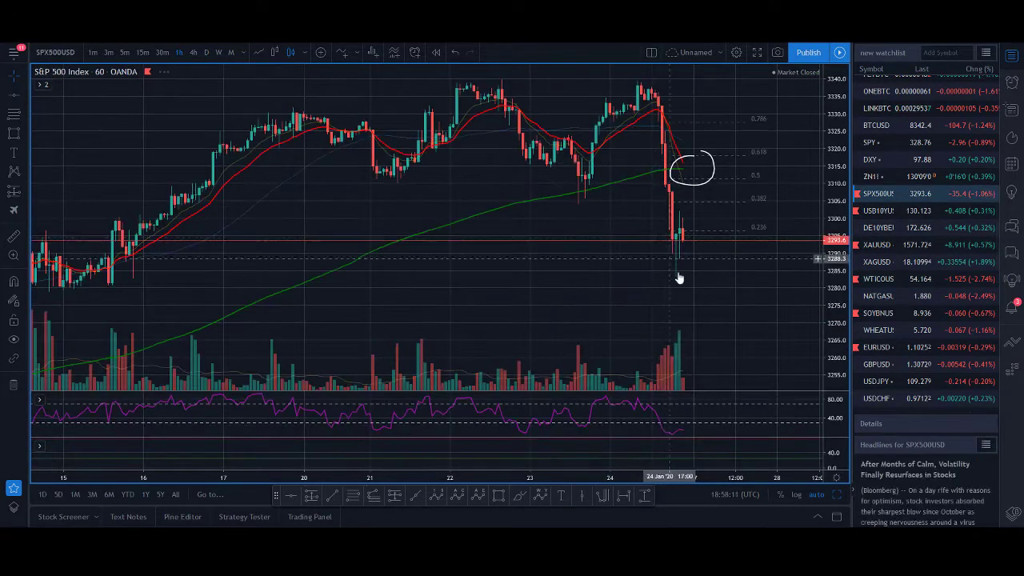
scroll(679, 275, "down", 2)
left_click(206, 52)
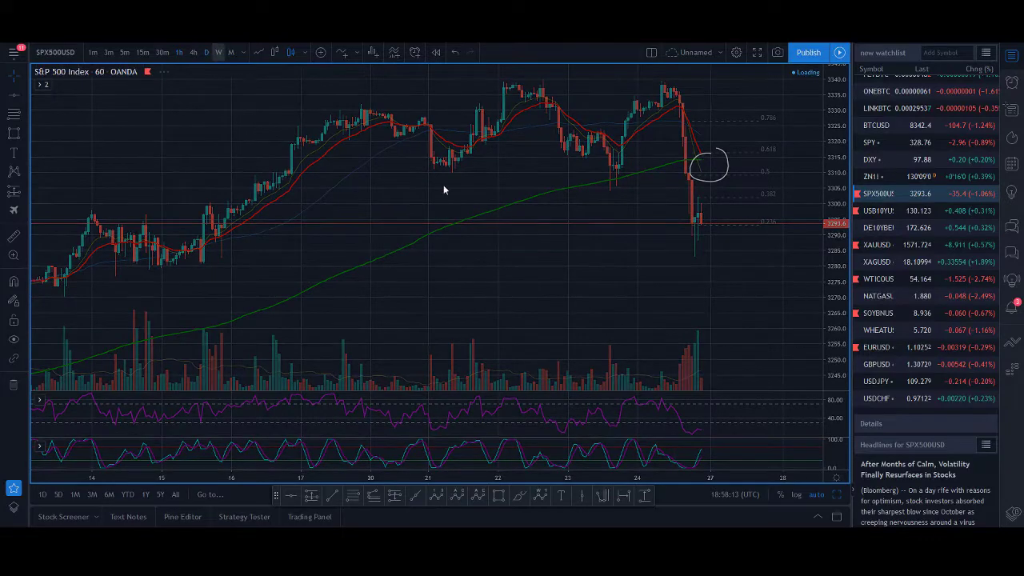
scroll(522, 94, "up", 3)
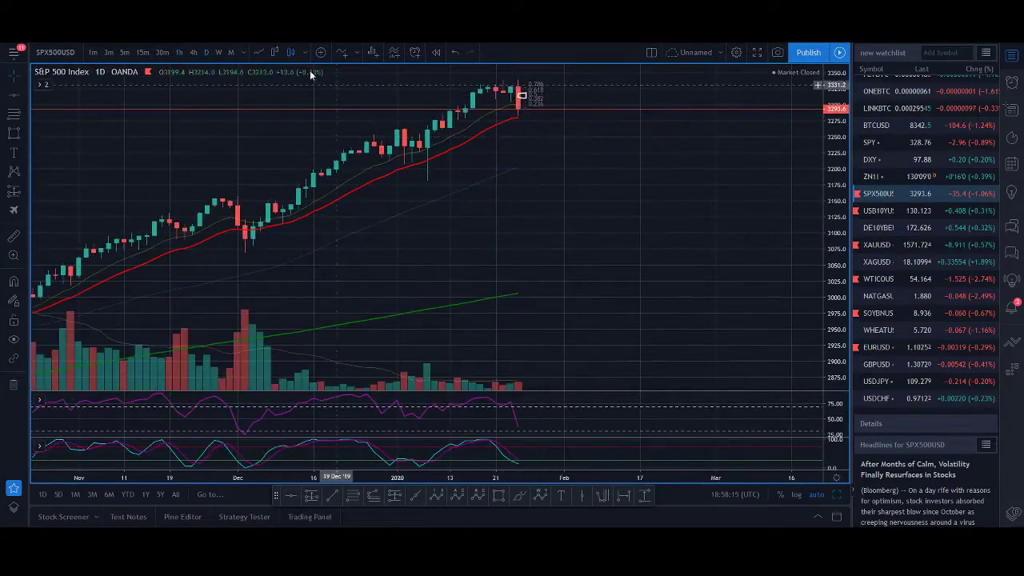
Return to the 1-hour S&P 500 chart and measure the rise from the early-December low area to the latest circled zone.
left_click(180, 52)
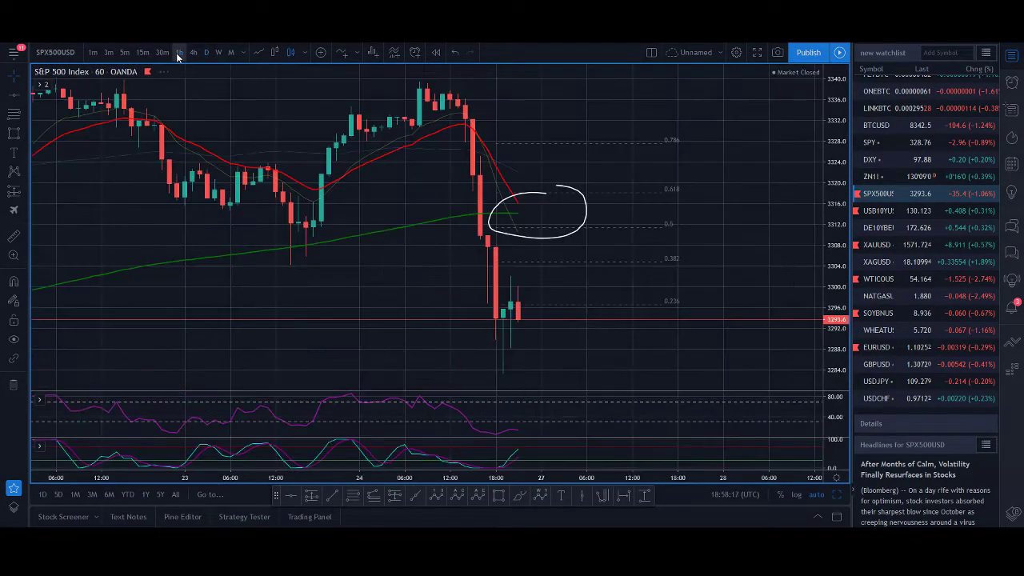
scroll(629, 240, "down", 3)
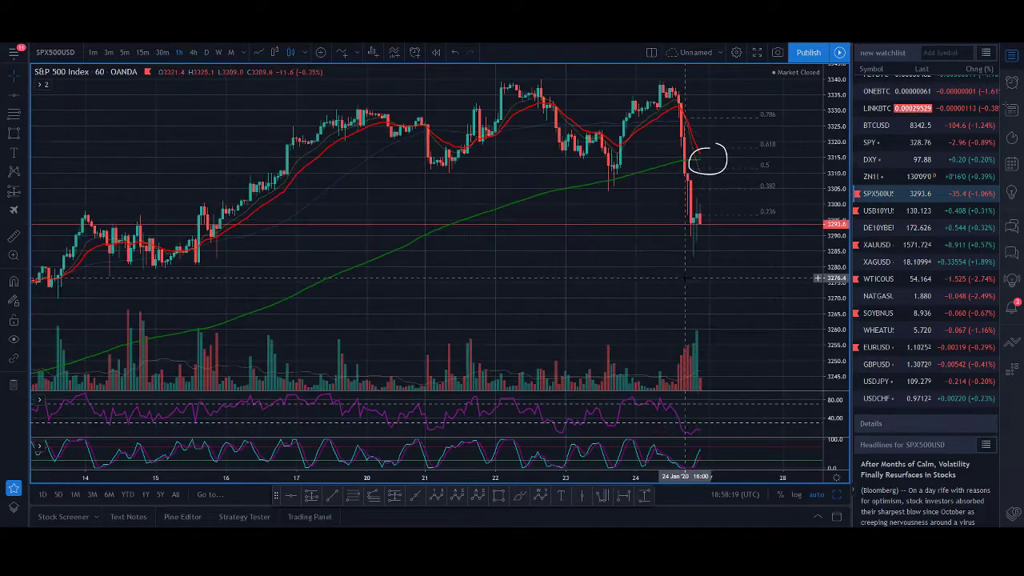
scroll(674, 284, "down", 5)
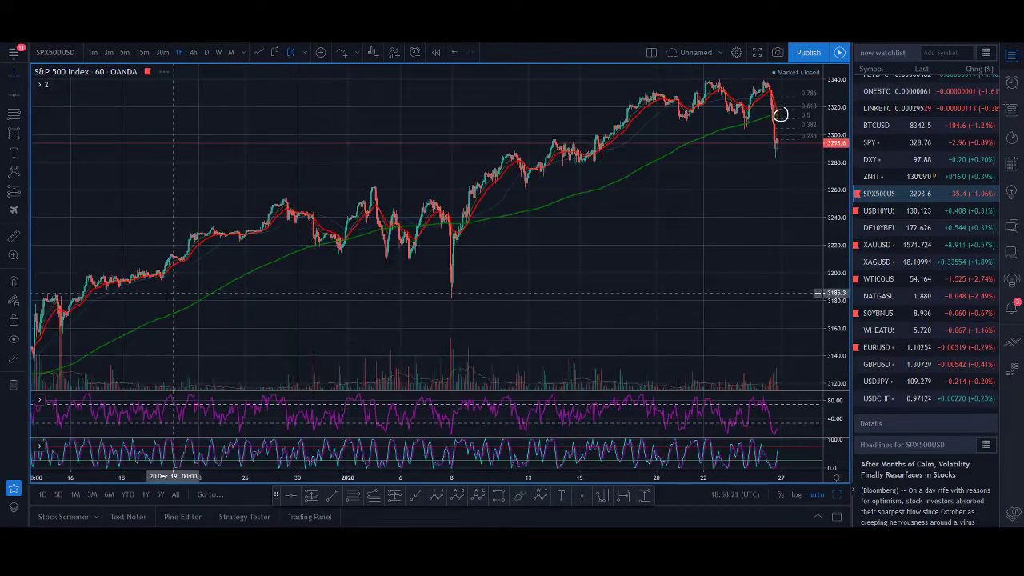
scroll(200, 288, "down", 3)
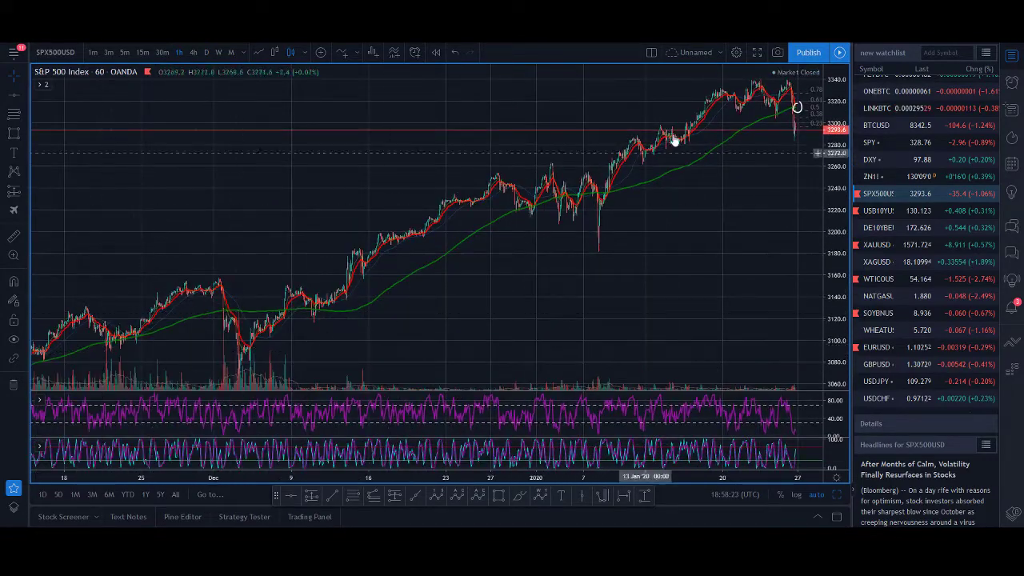
left_click(14, 236)
left_click(293, 366)
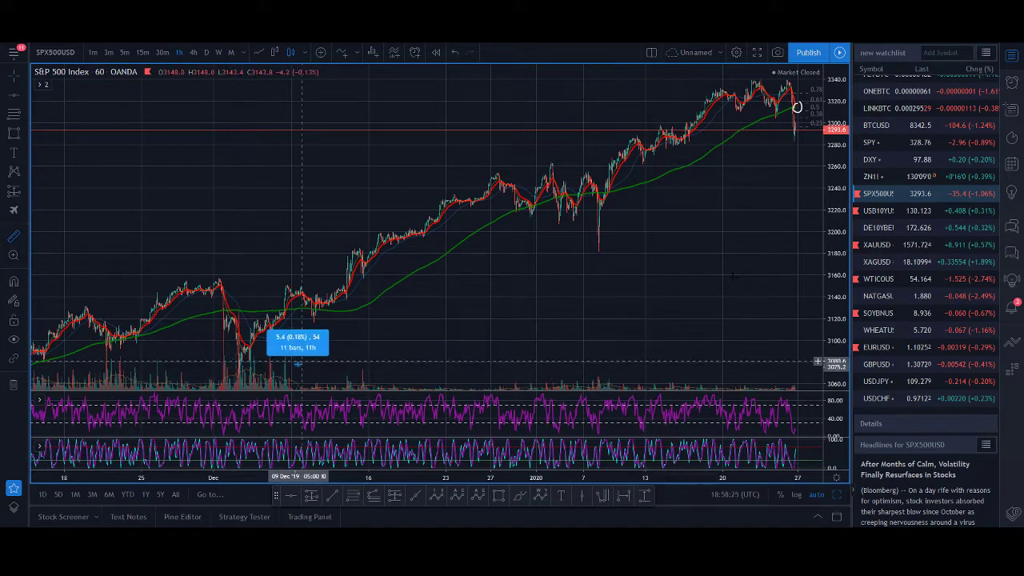
left_click(797, 106)
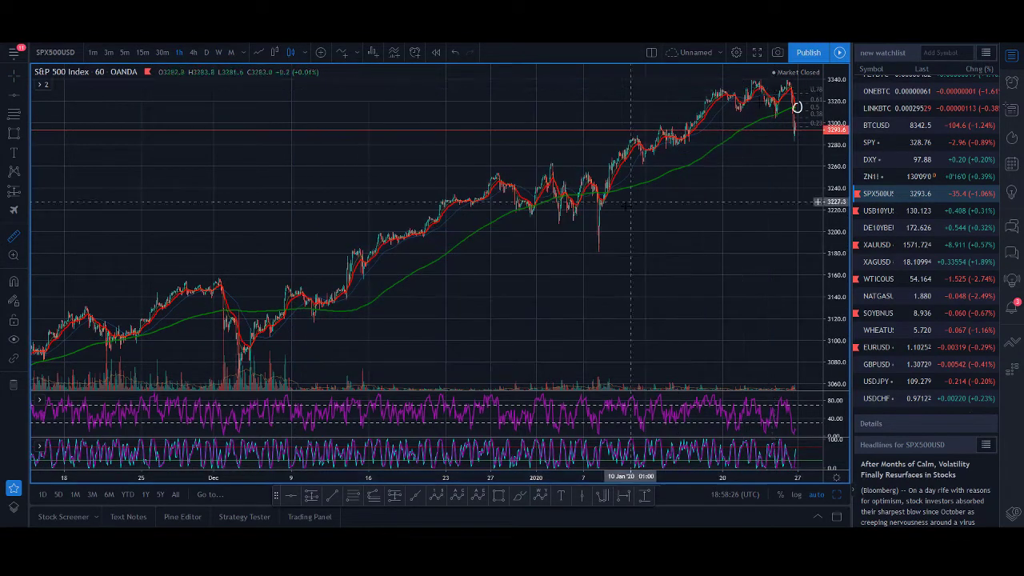
Examine the hourly S&P 500 uptrend since September and the latest drop below the circled zone between the 0.5 and 0.618 Fibonacci levels.
scroll(796, 106, "down", 4)
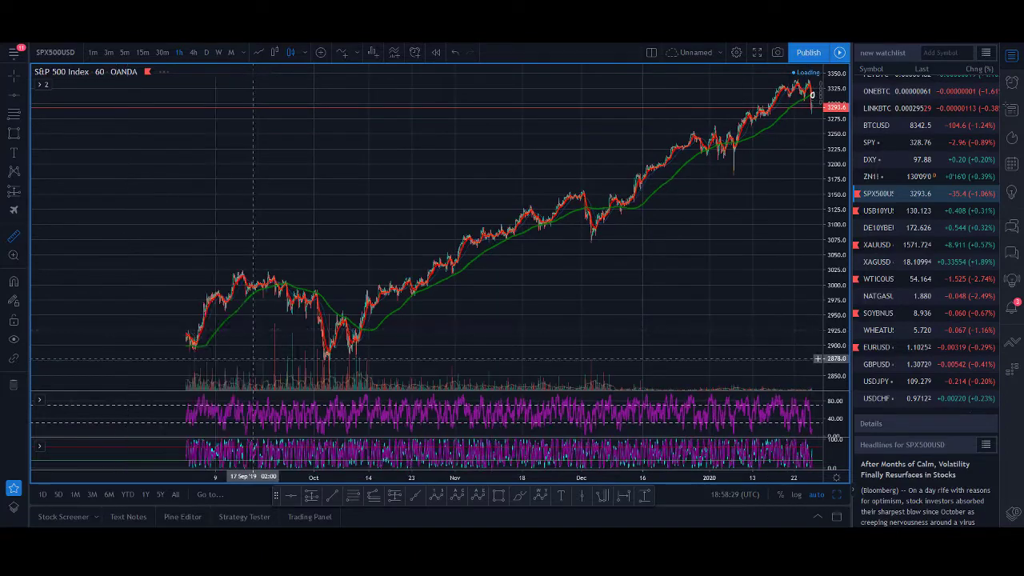
scroll(774, 120, "up", 5)
scroll(775, 120, "up", 5)
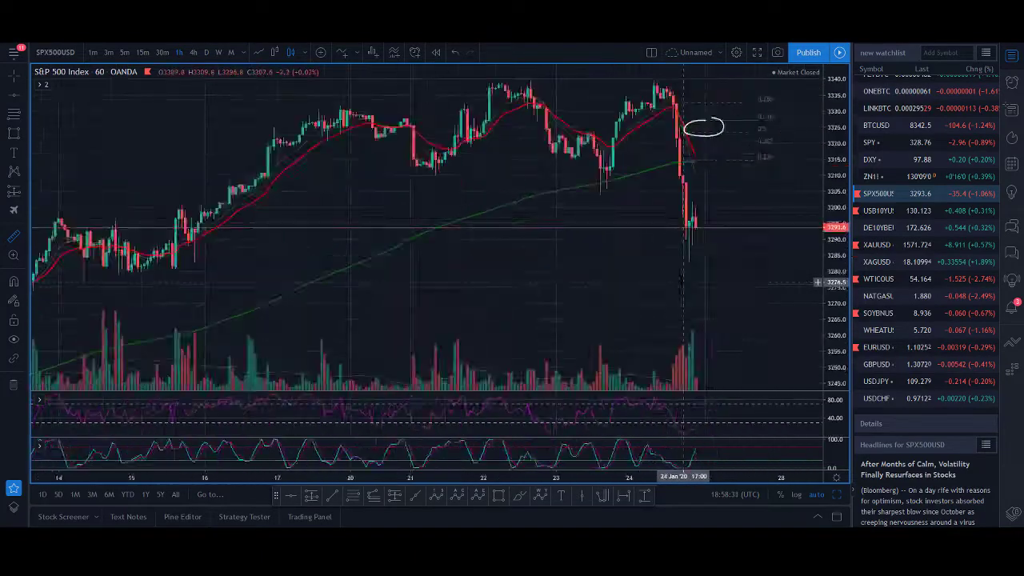
scroll(645, 252, "down", 2)
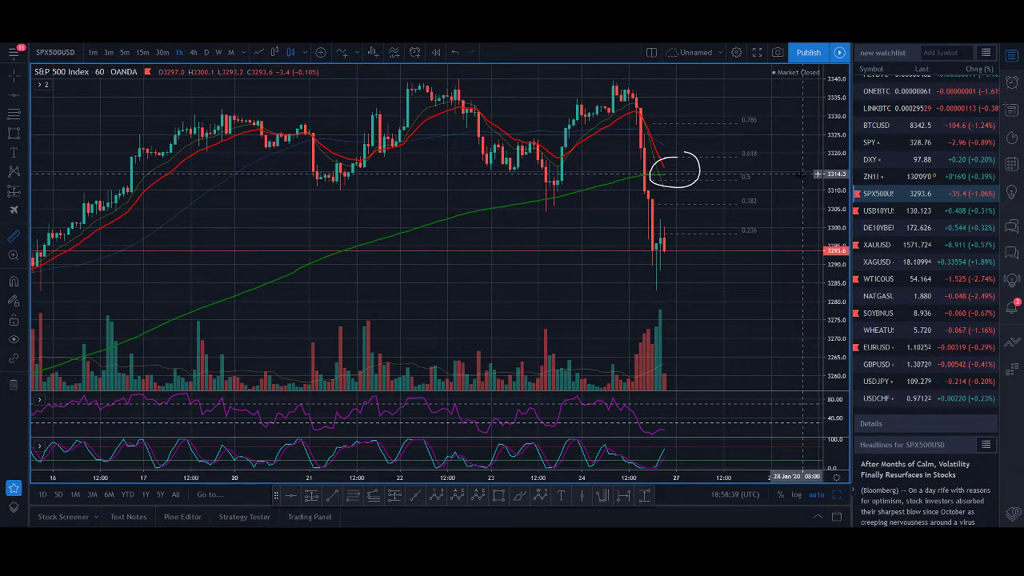
scroll(559, 292, "down", 4)
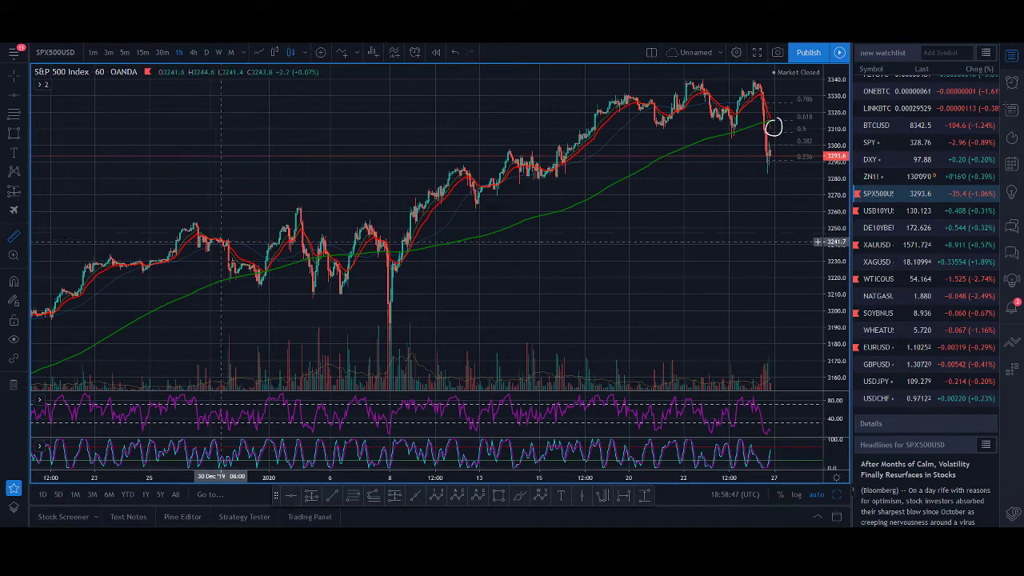
scroll(733, 208, "up", 2)
scroll(739, 165, "up", 3)
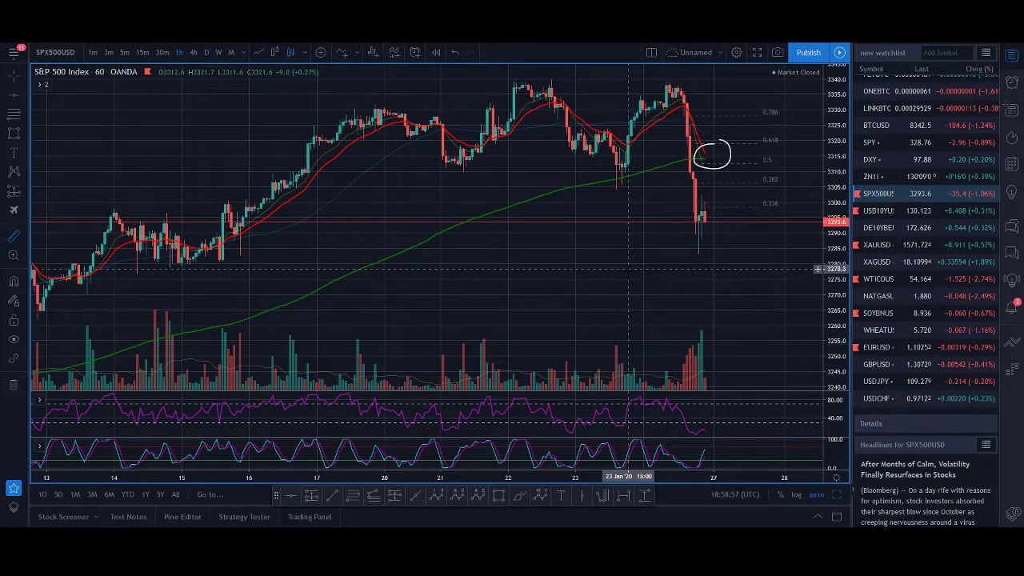
scroll(625, 238, "up", 2)
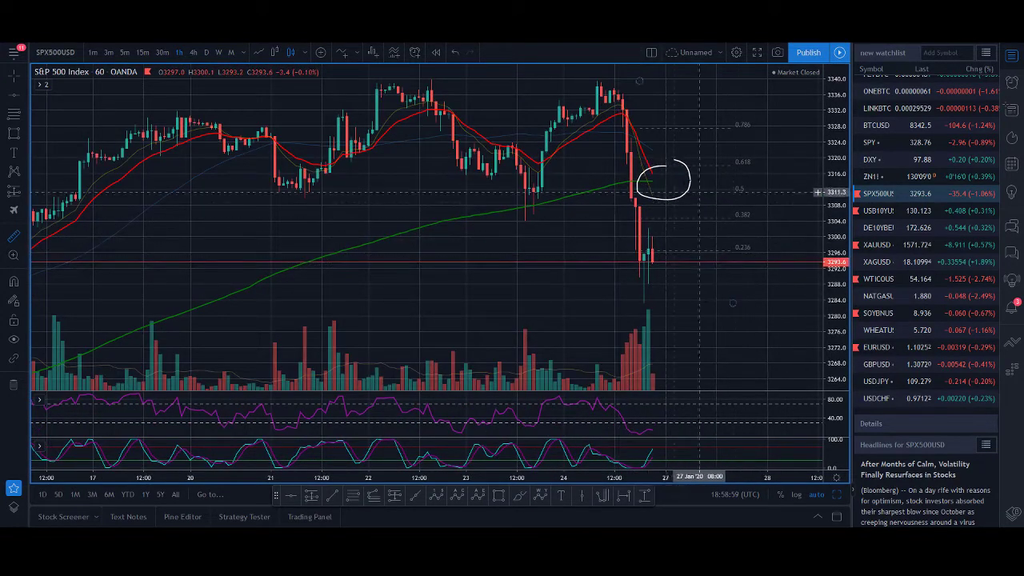
scroll(707, 240, "up", 2)
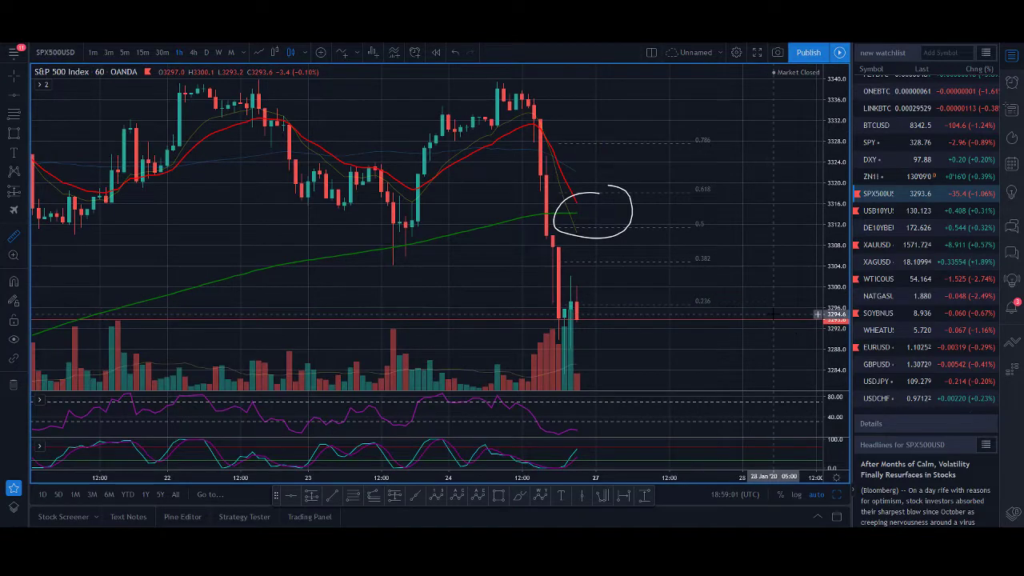
Open the XAUUSD gold chart from the watchlist and measure the latest hourly rally from its base near the shaded rectangle.
left_click(877, 245)
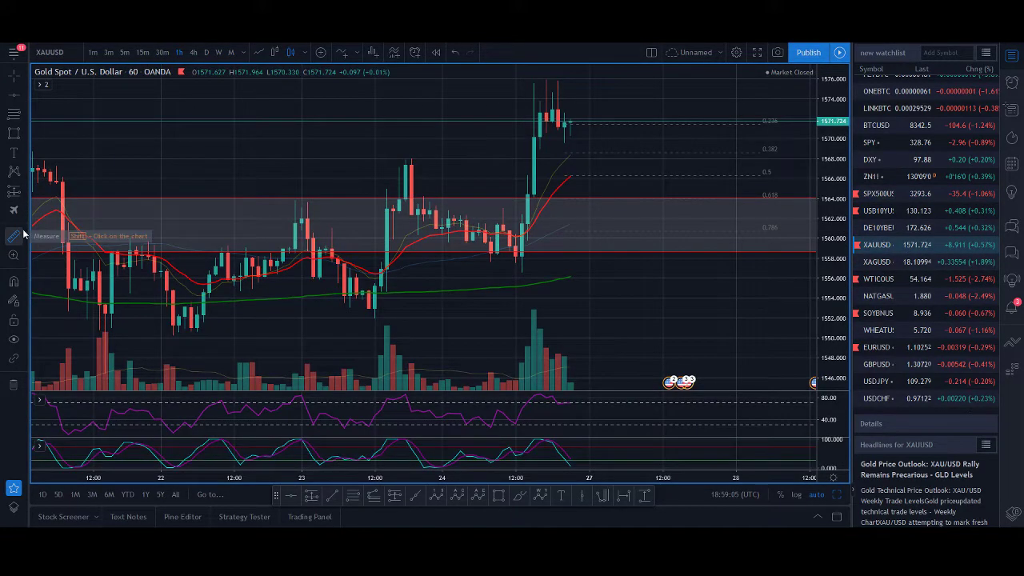
left_click(539, 266, "shift")
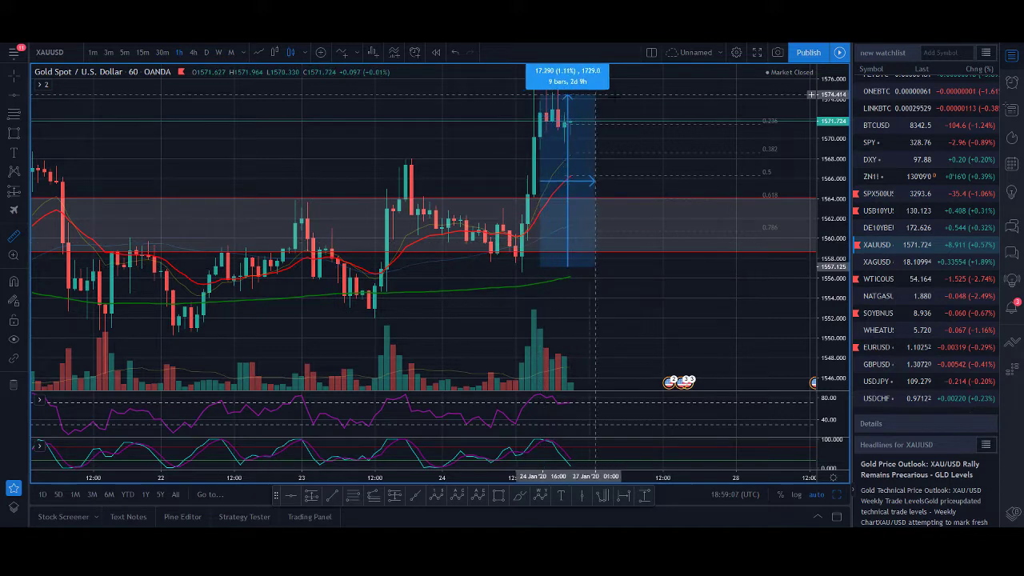
left_click(704, 83)
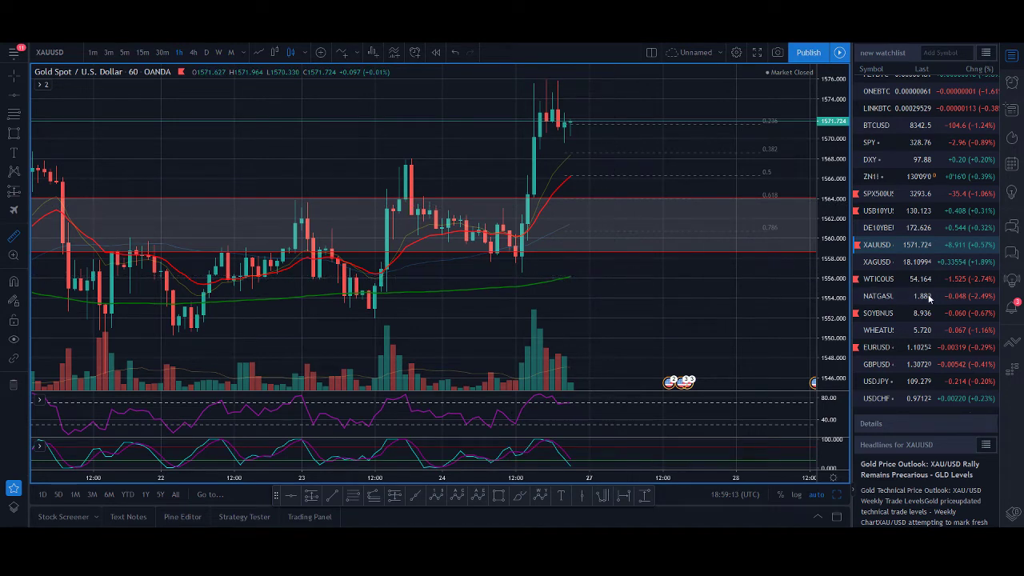
Look through the Rockstar Trading channel's video uploads on YouTube again.
scroll(568, 228, "down", 1)
scroll(568, 228, "down", 2)
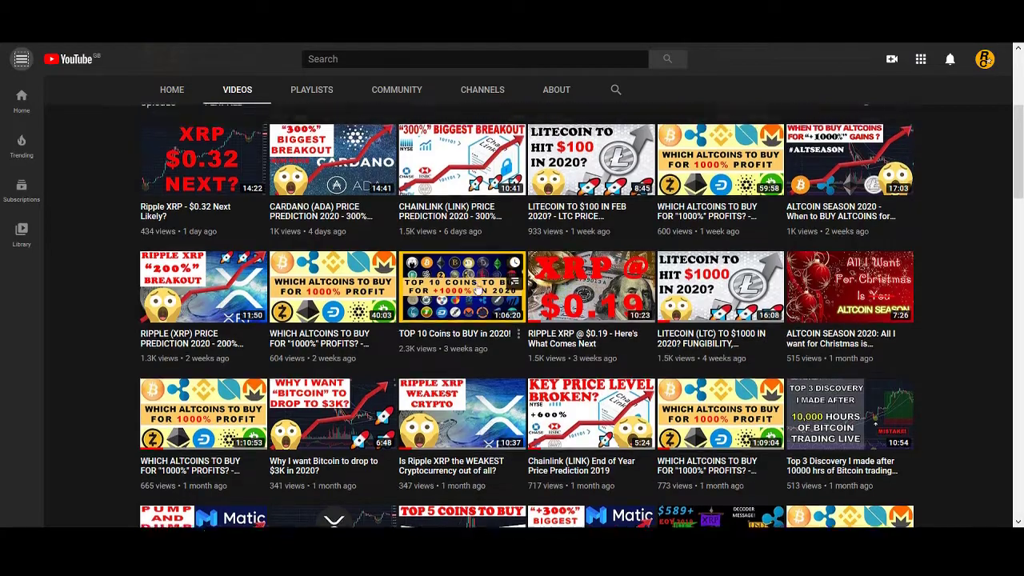
scroll(488, 312, "down", 3)
scroll(500, 324, "up", 4)
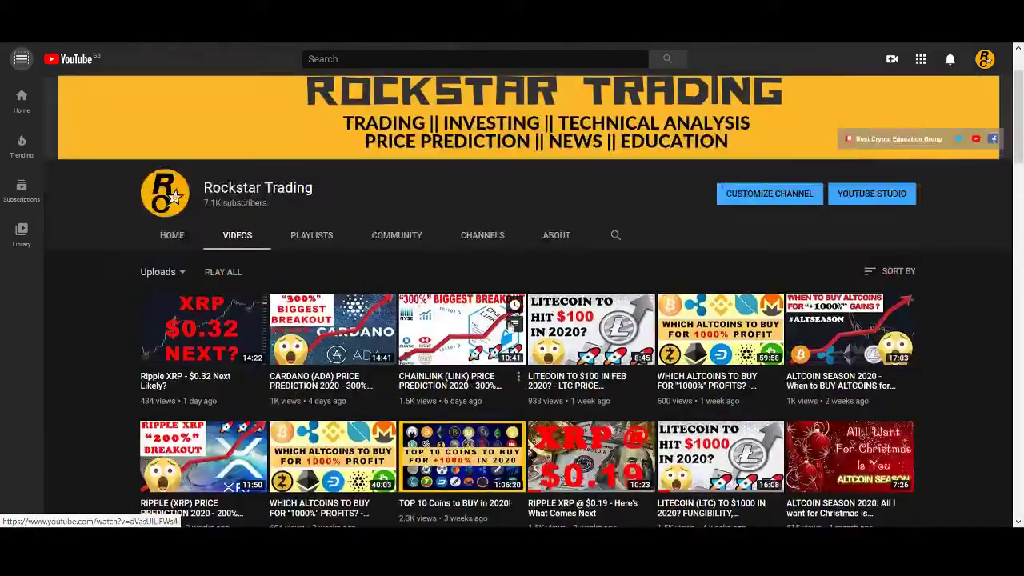
Return to the hourly gold chart and examine the rally above the shaded rectangle with a stretched price scale.
scroll(507, 333, "down", 4)
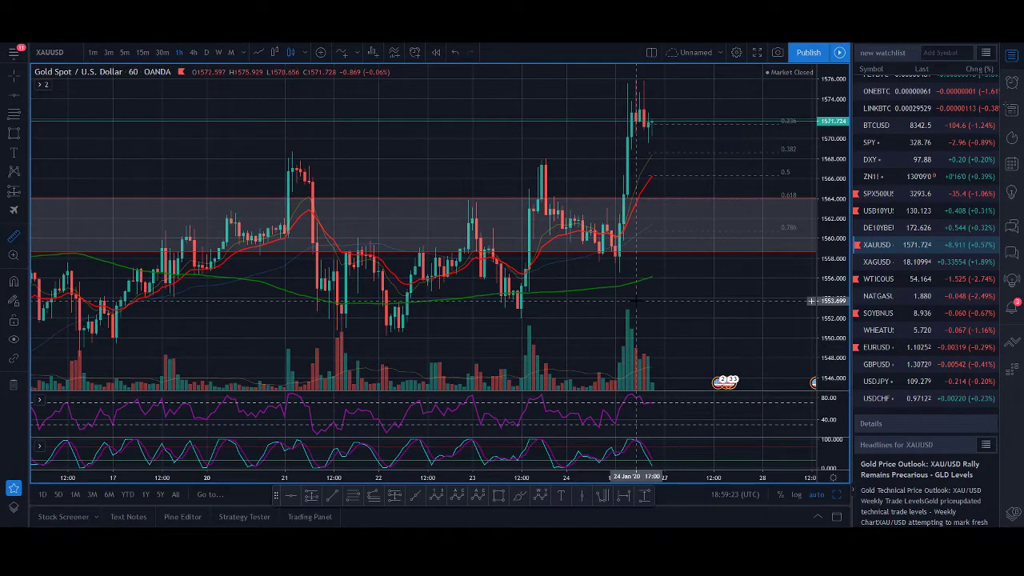
scroll(636, 300, "up", 5)
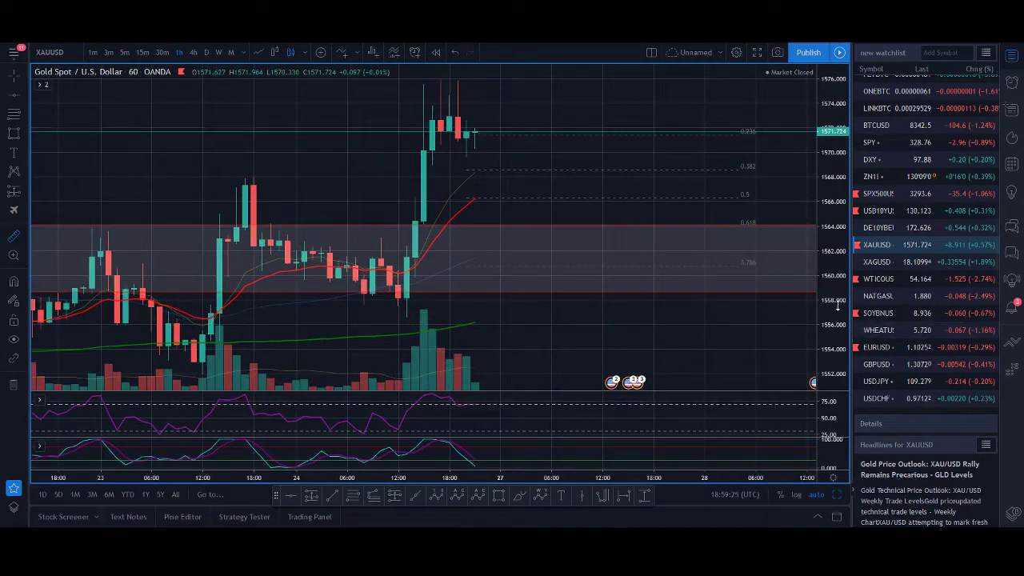
left_click_drag(837, 304, 818, 256)
Look through the watchlist, search the symbols for "APP", and open the Apple Inc (AAPL) NASDAQ stock chart.
scroll(887, 202, "up", 2)
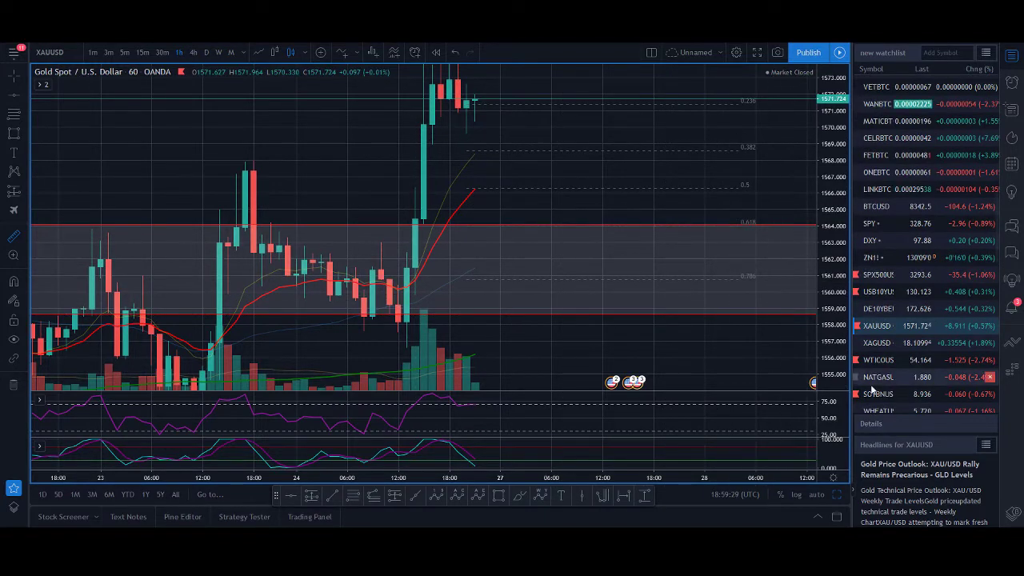
scroll(916, 320, "down", 1)
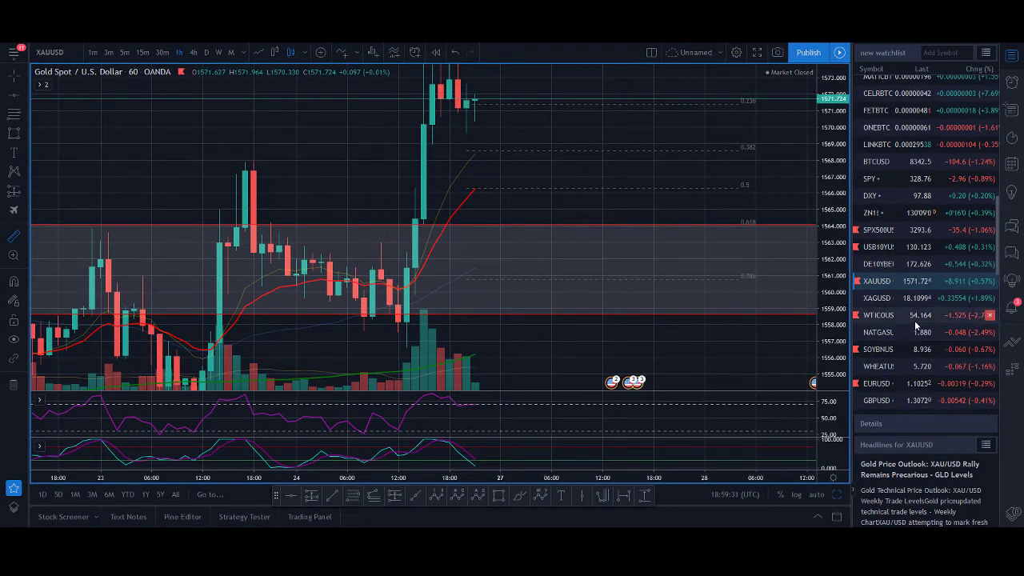
type("APP")
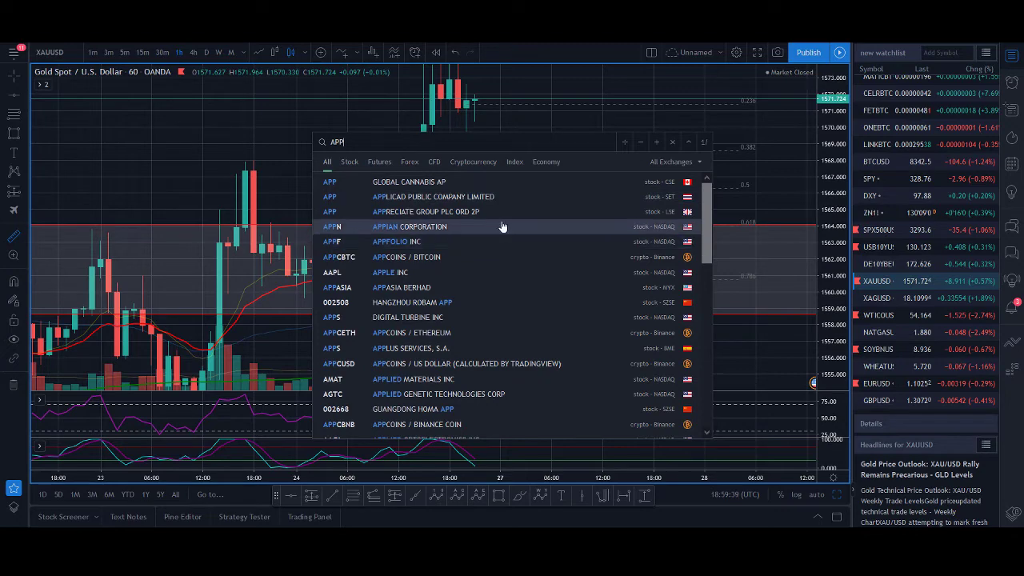
left_click(498, 271)
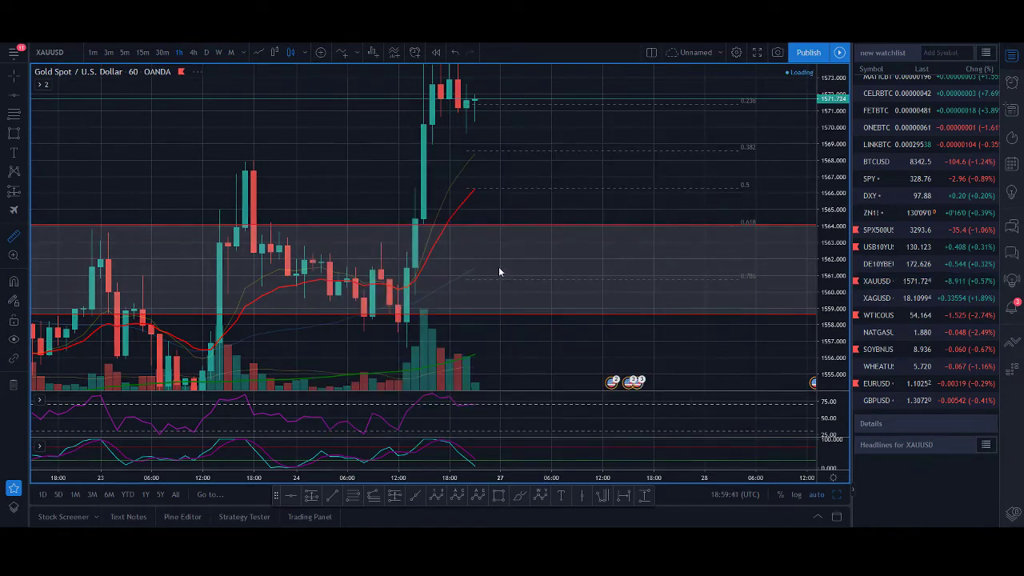
Switch the Apple chart to the daily and weekly timeframes and measure its rally, including the latest leg up to the recent high.
left_click(208, 52)
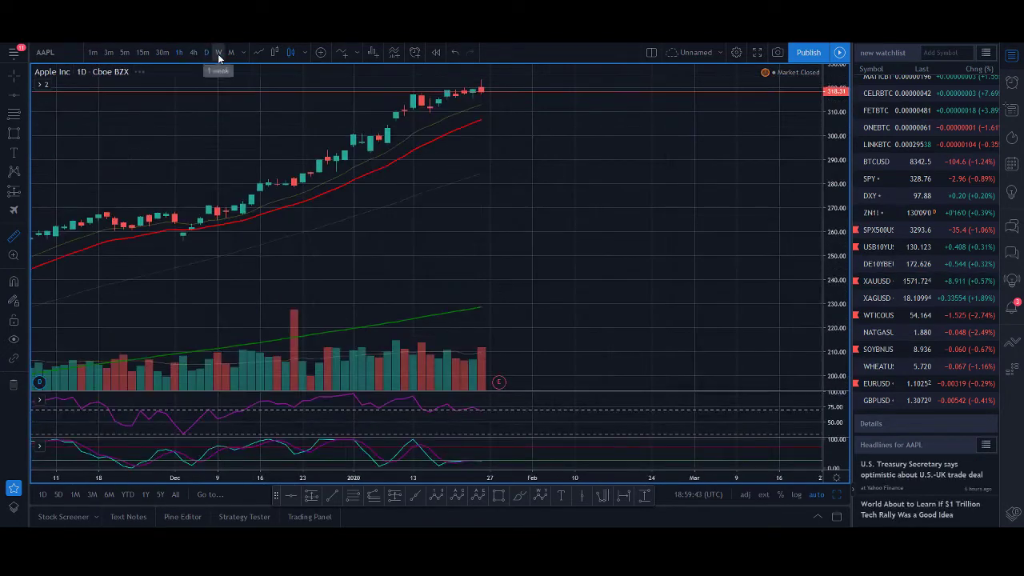
left_click(218, 53)
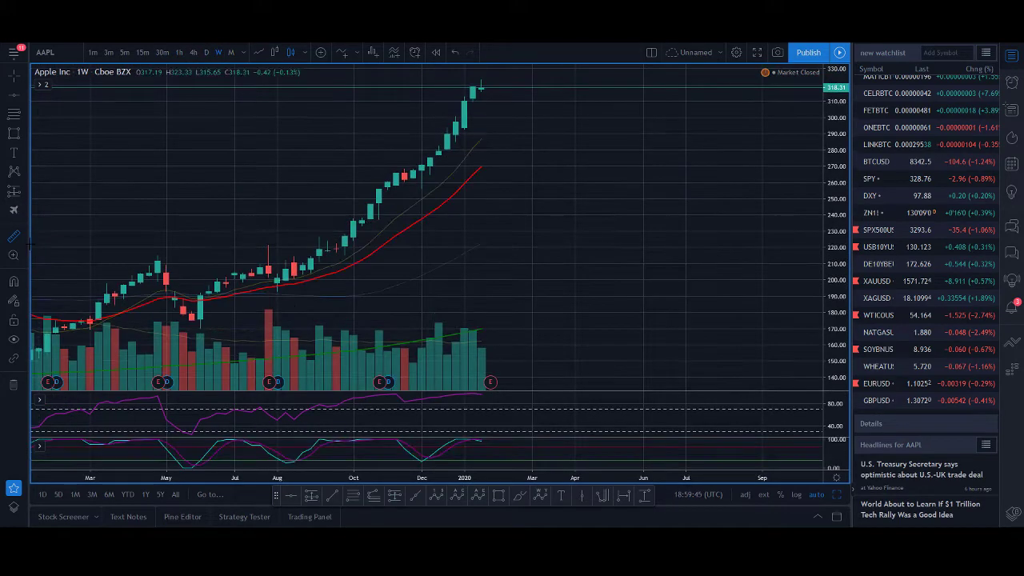
left_click_drag(246, 321, 602, 82)
left_click(602, 82)
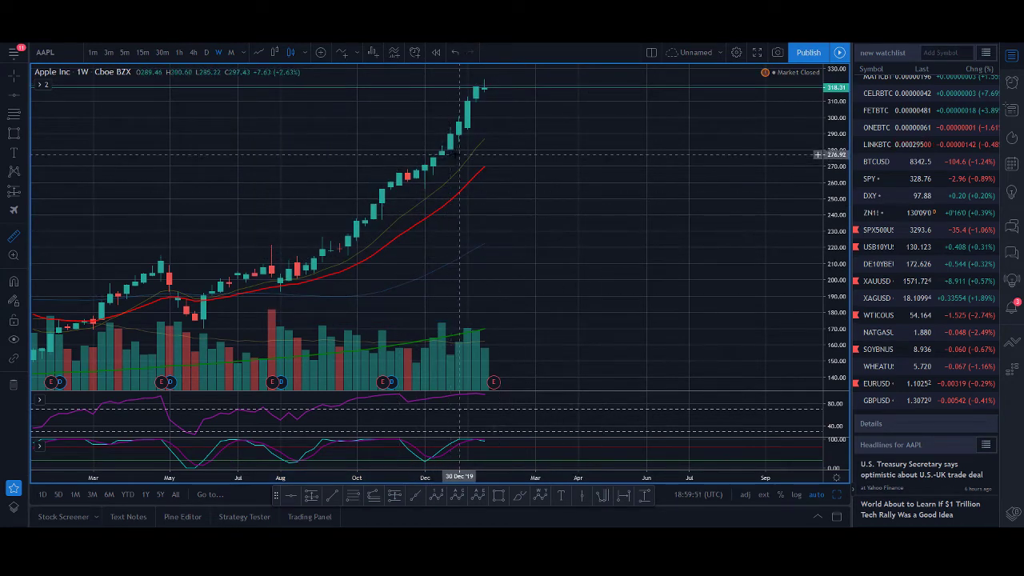
left_click_drag(460, 154, 508, 81)
left_click(510, 81)
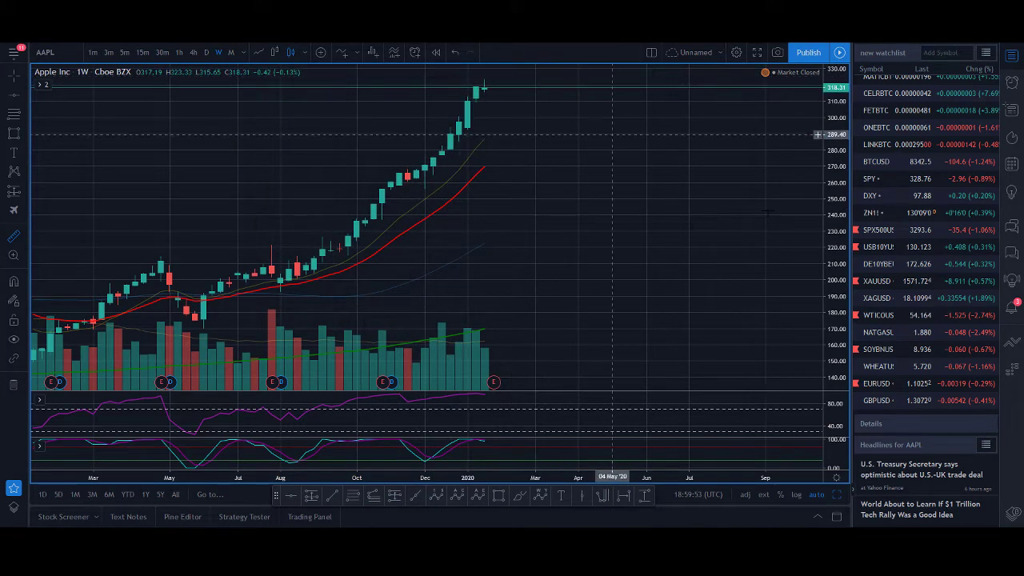
scroll(516, 268, "down", 1)
scroll(516, 268, "down", 3)
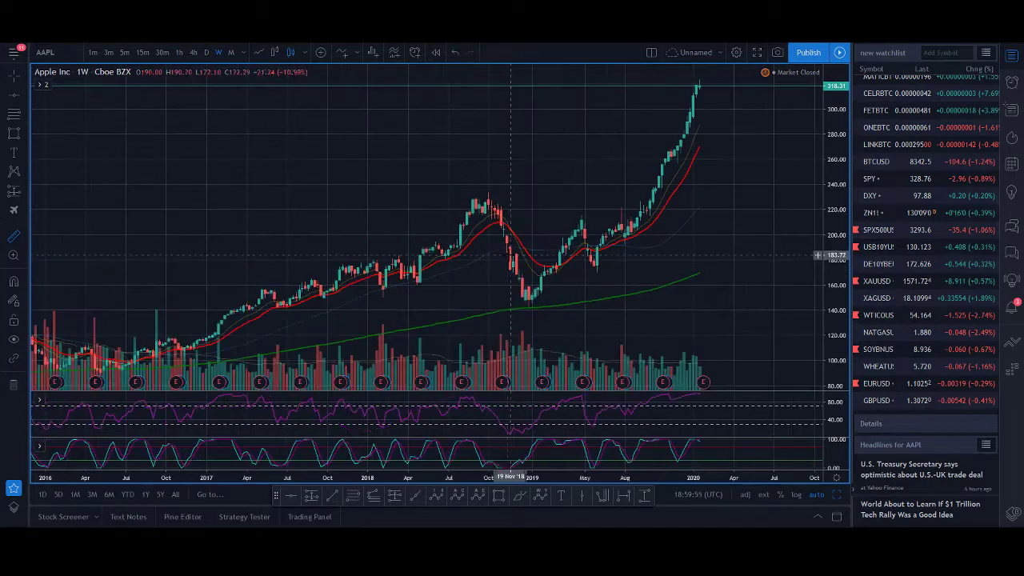
Search the symbols for "TESL", open the Tesla Inc (TSLA) NASDAQ stock chart, and measure its latest weekly rally.
type("TESL")
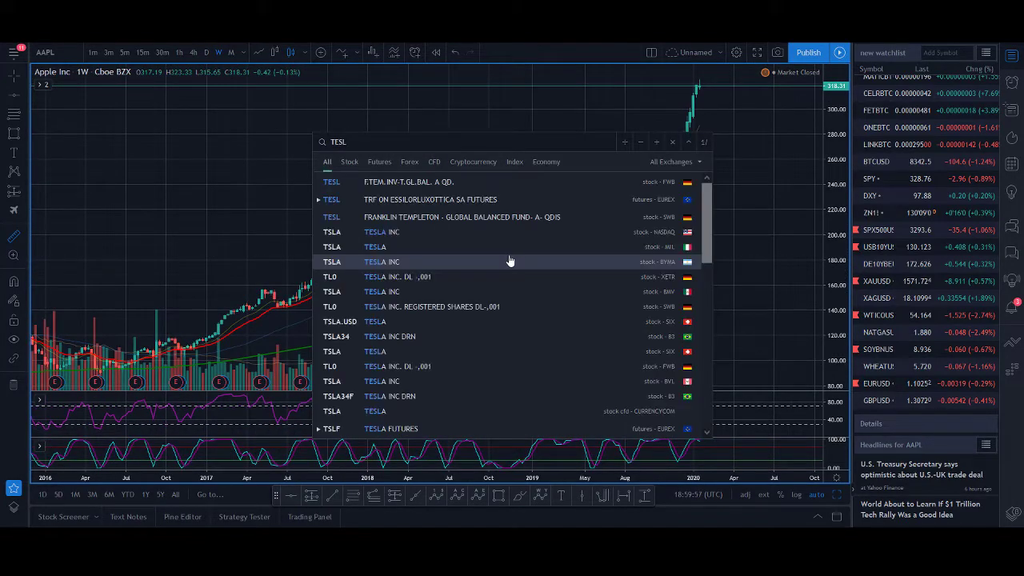
left_click(524, 229)
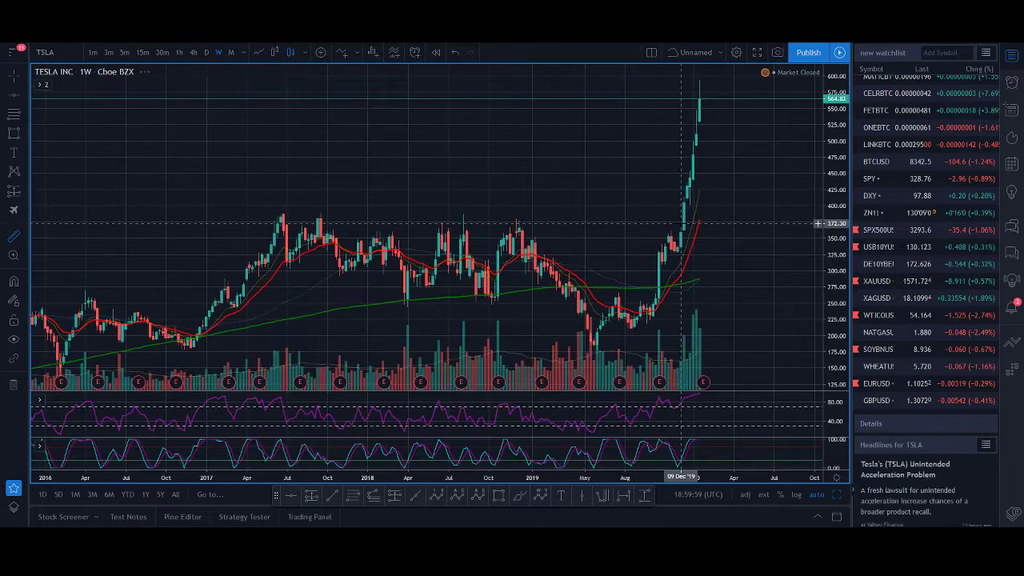
scroll(667, 251, "down", 1)
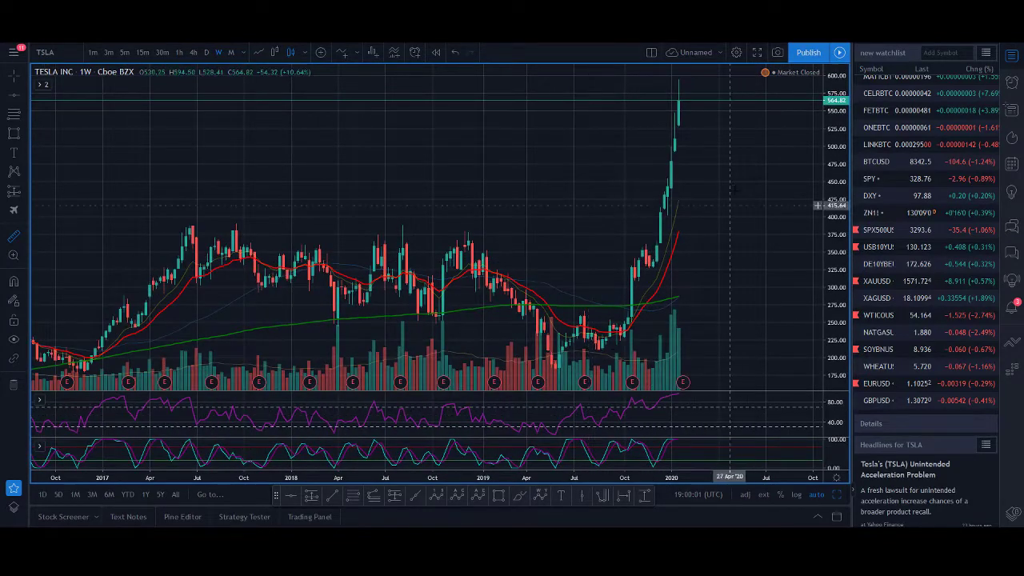
scroll(676, 224, "up", 1)
left_click(616, 232)
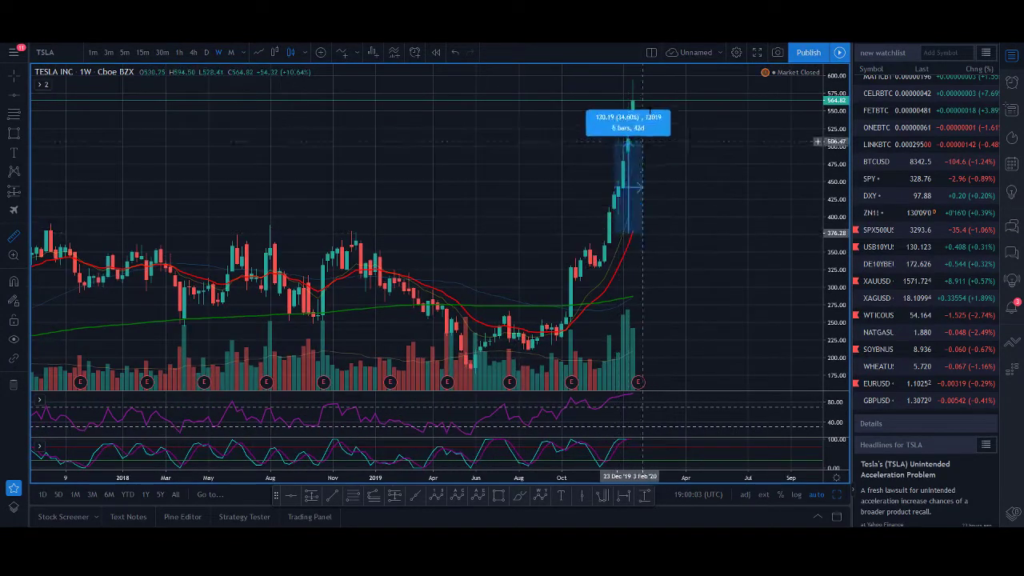
left_click(658, 97)
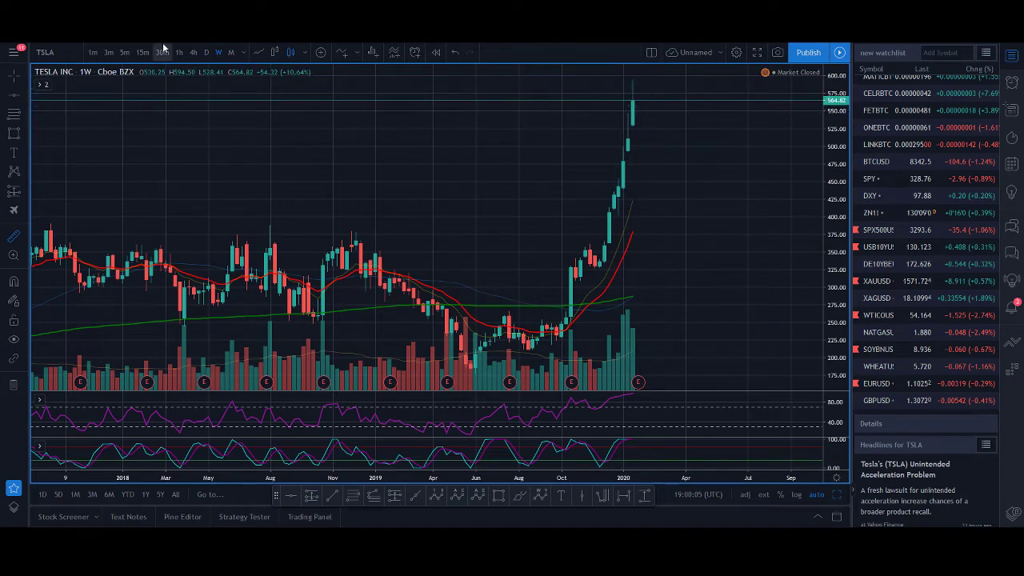
Switch the Tesla chart to the daily timeframe and measure the rise from the late December 2019 breakout to the recent high.
left_click(206, 53)
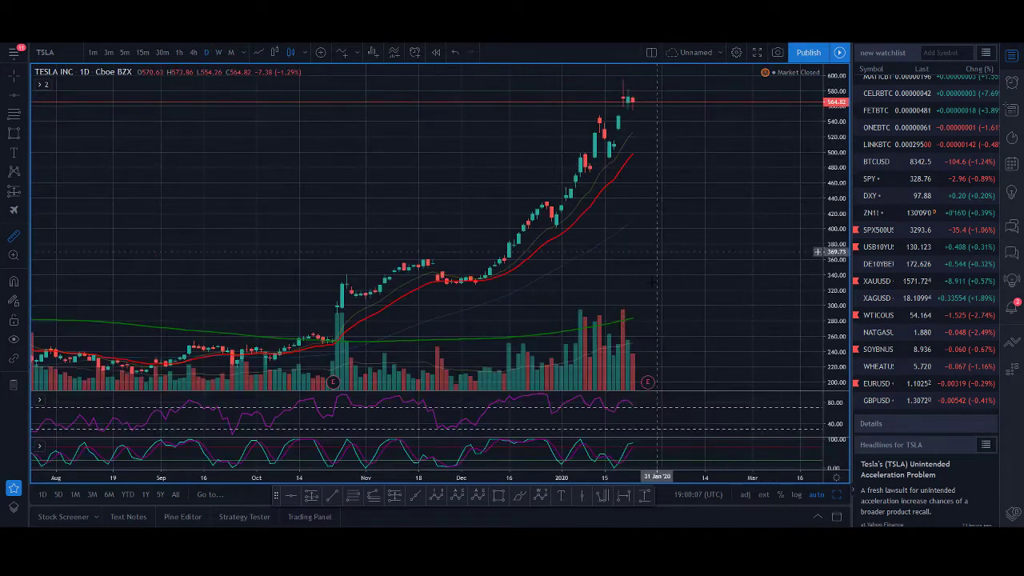
scroll(652, 340, "down", 5)
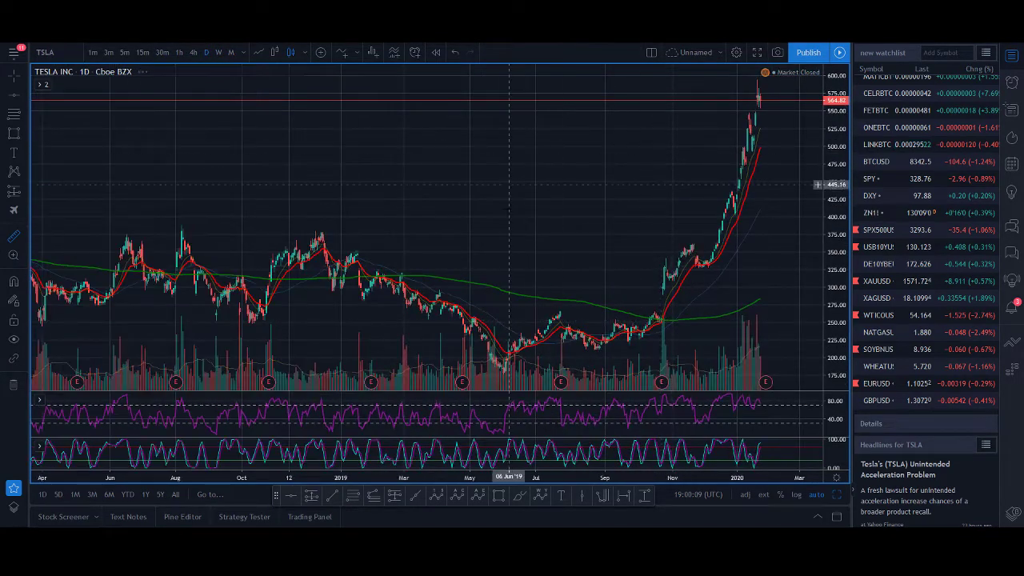
scroll(782, 229, "down", 3)
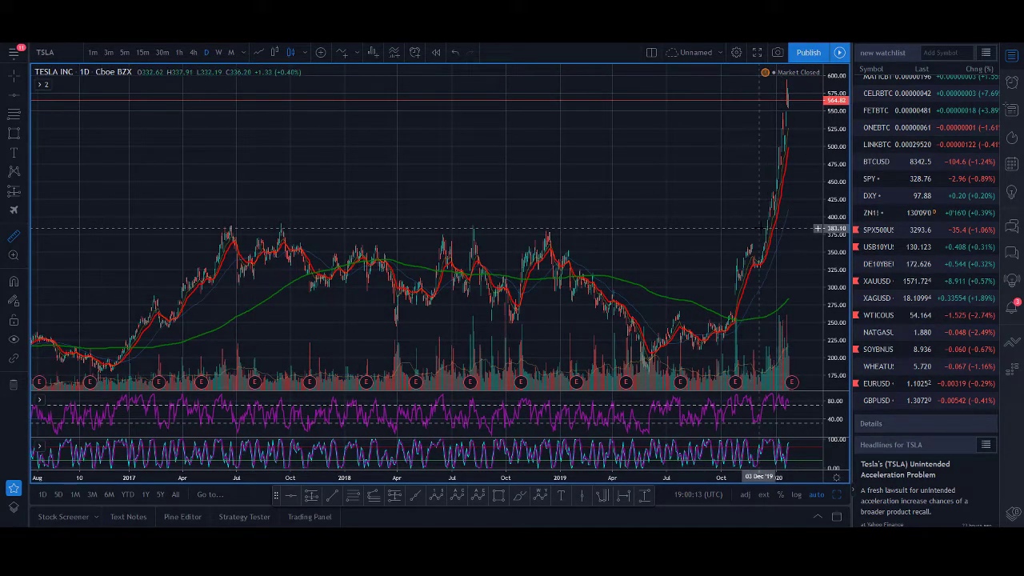
scroll(772, 232, "up", 2)
left_click(772, 232, "shift")
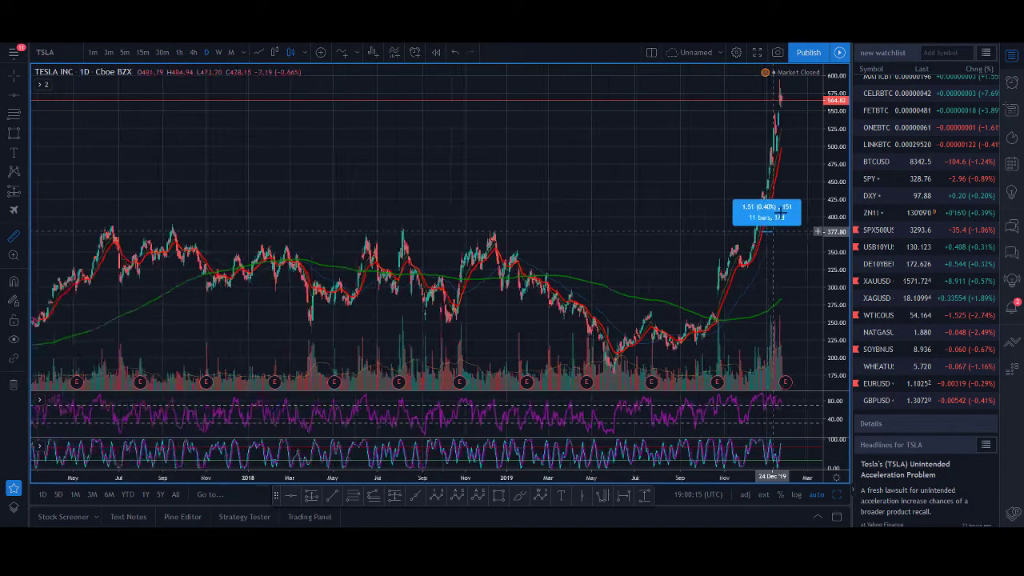
scroll(752, 80, "up", 2)
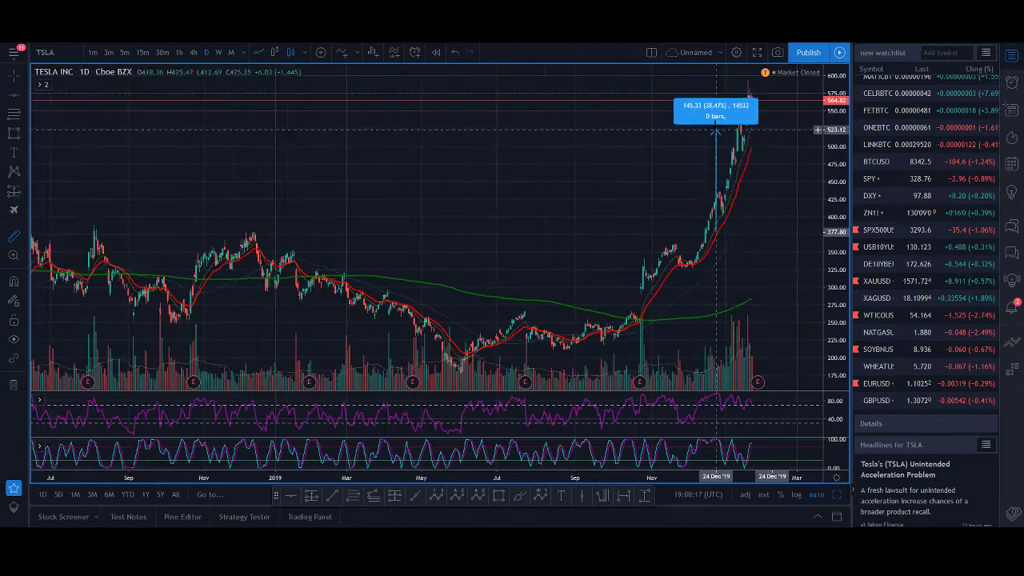
scroll(741, 98, "up", 2)
left_click(741, 97)
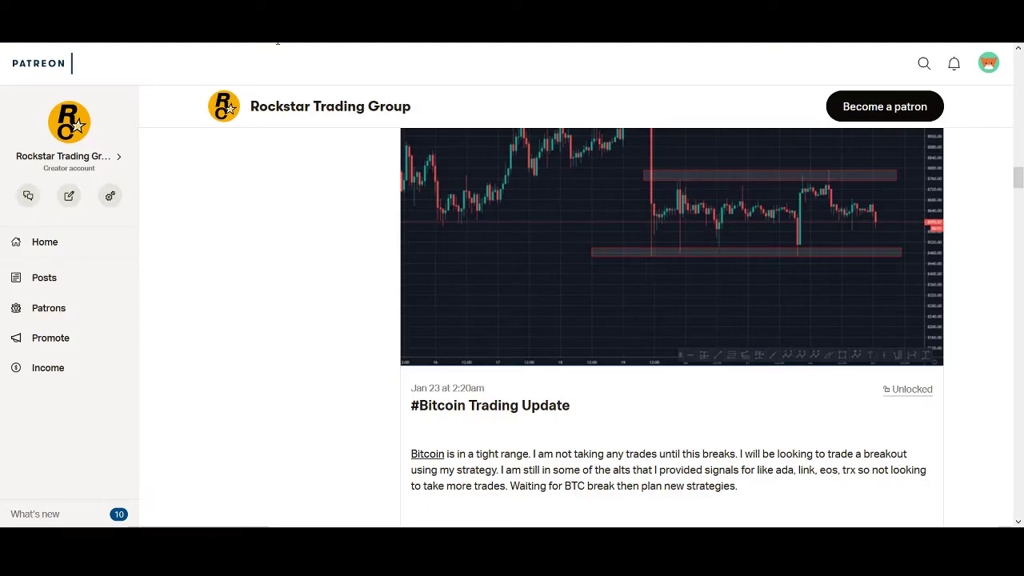
Look through the Rockstar Trading Group's Patreon posts from the #Bitcoin Trading Update to the Bitcoin Trade update, and clear the text highlight.
scroll(684, 350, "down", 5)
scroll(682, 344, "down", 4)
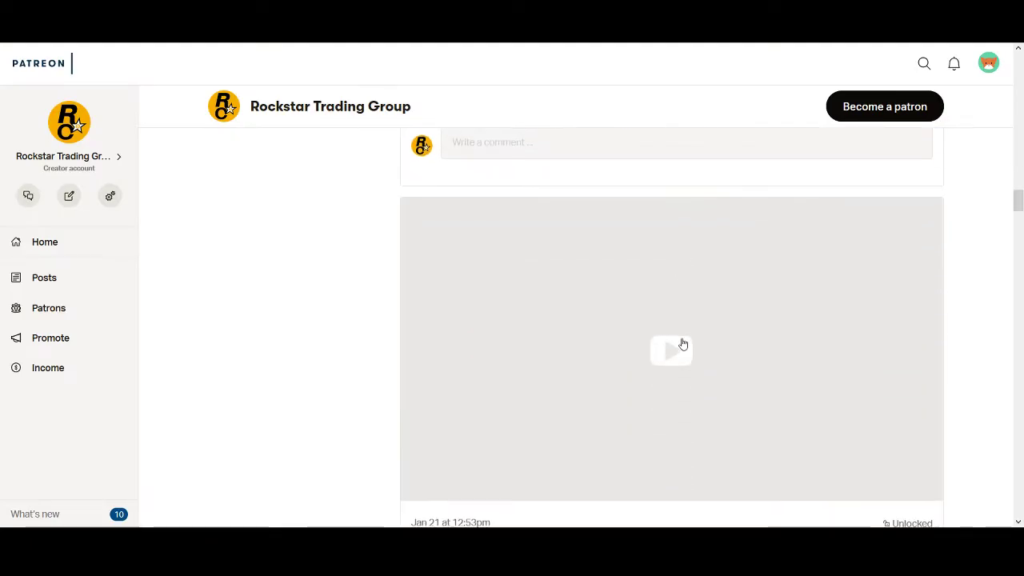
scroll(676, 360, "up", 5)
scroll(674, 364, "up", 4)
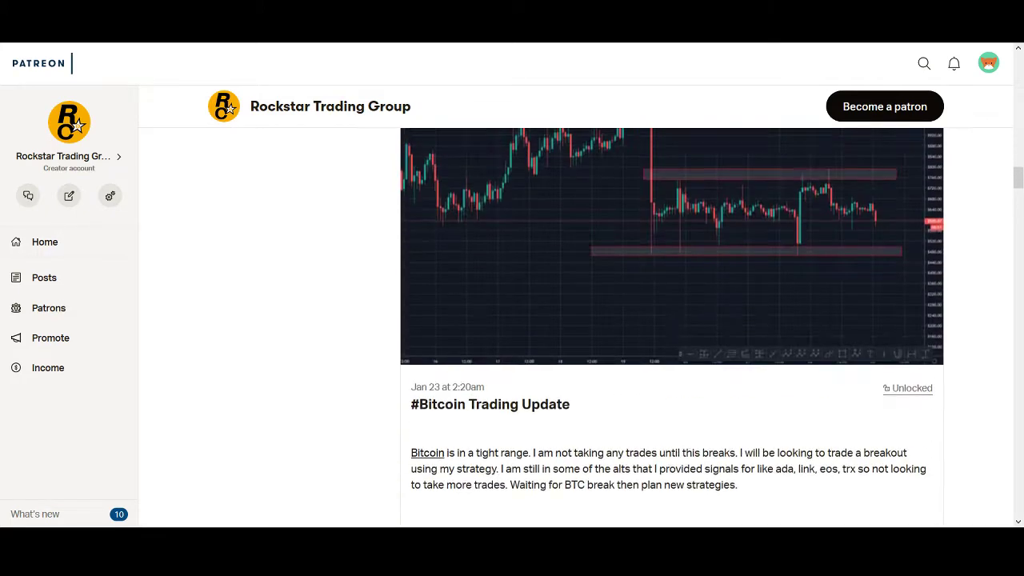
scroll(649, 336, "up", 6)
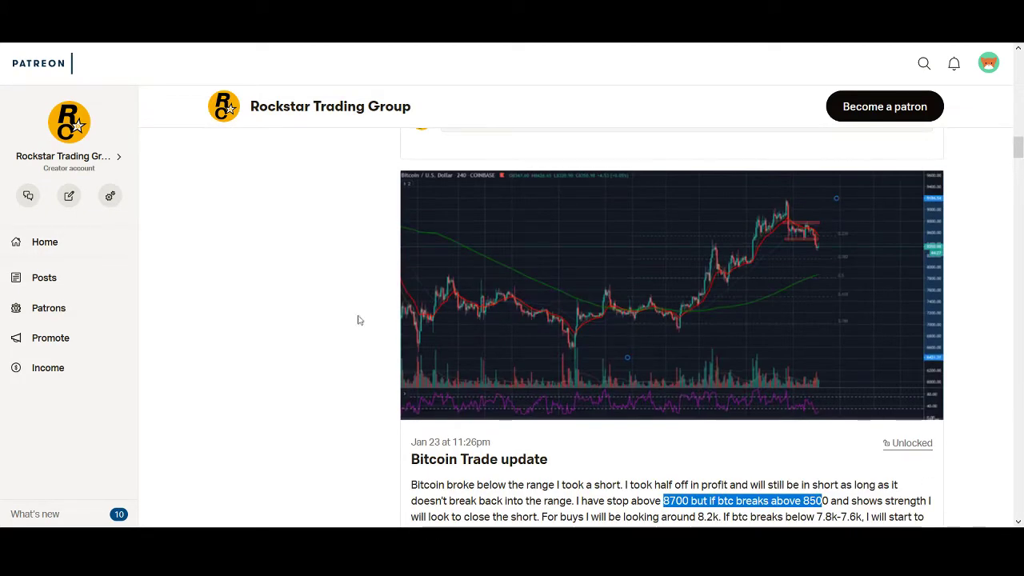
left_click(277, 302)
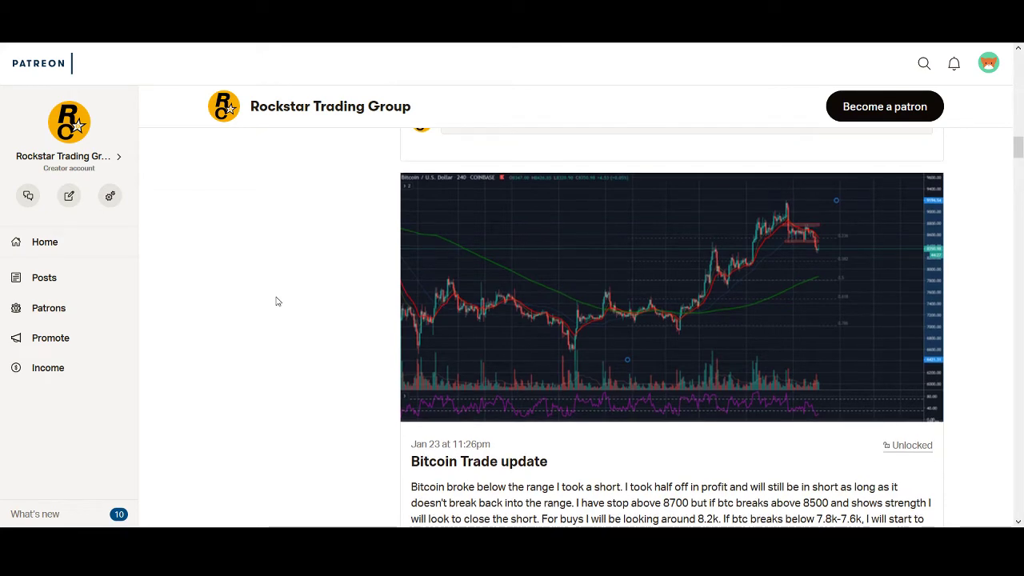
Switch to the Rockstar Trading channel on YouTube and review its newest video uploads.
scroll(277, 302, "up", 1)
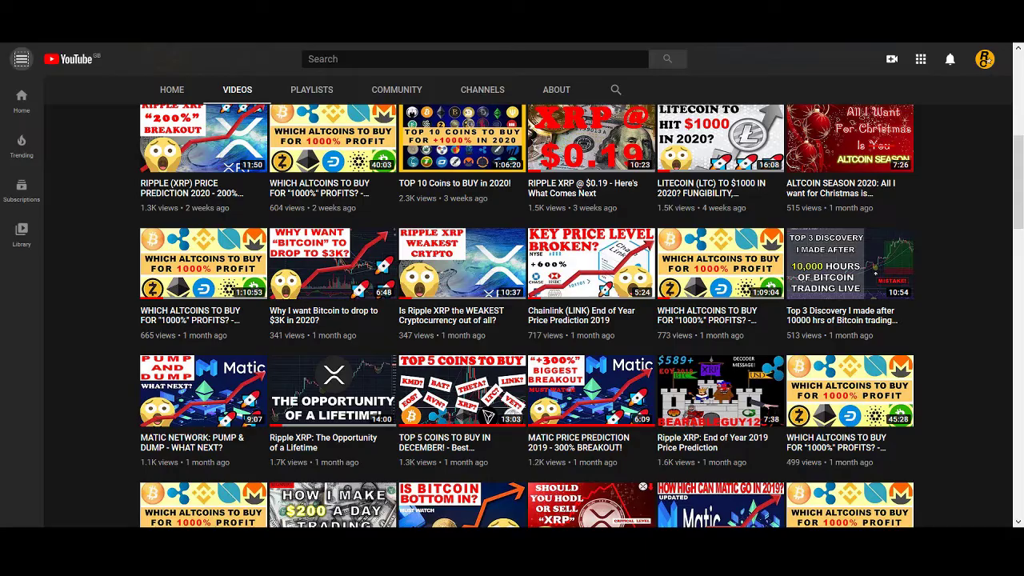
scroll(463, 260, "up", 3)
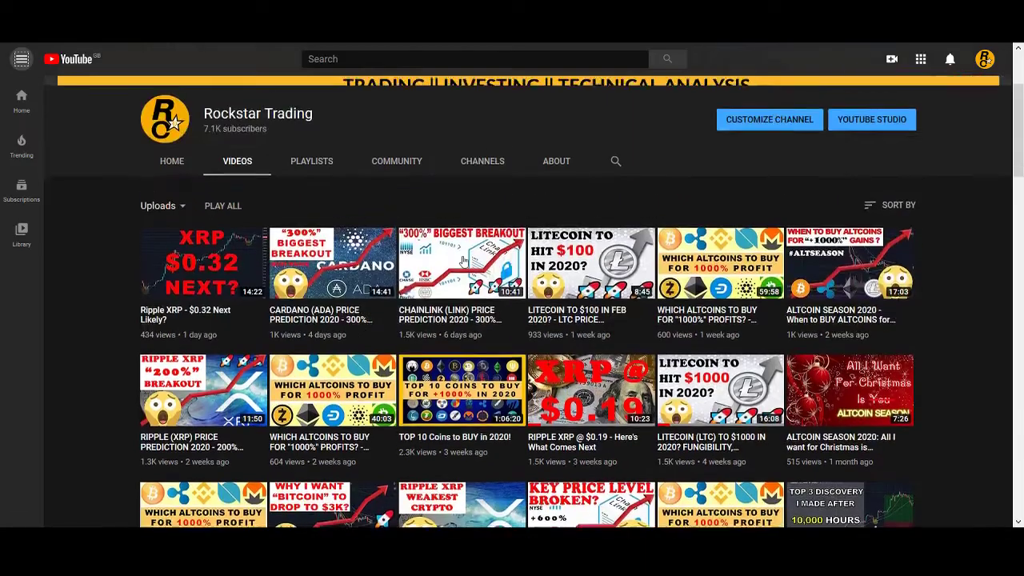